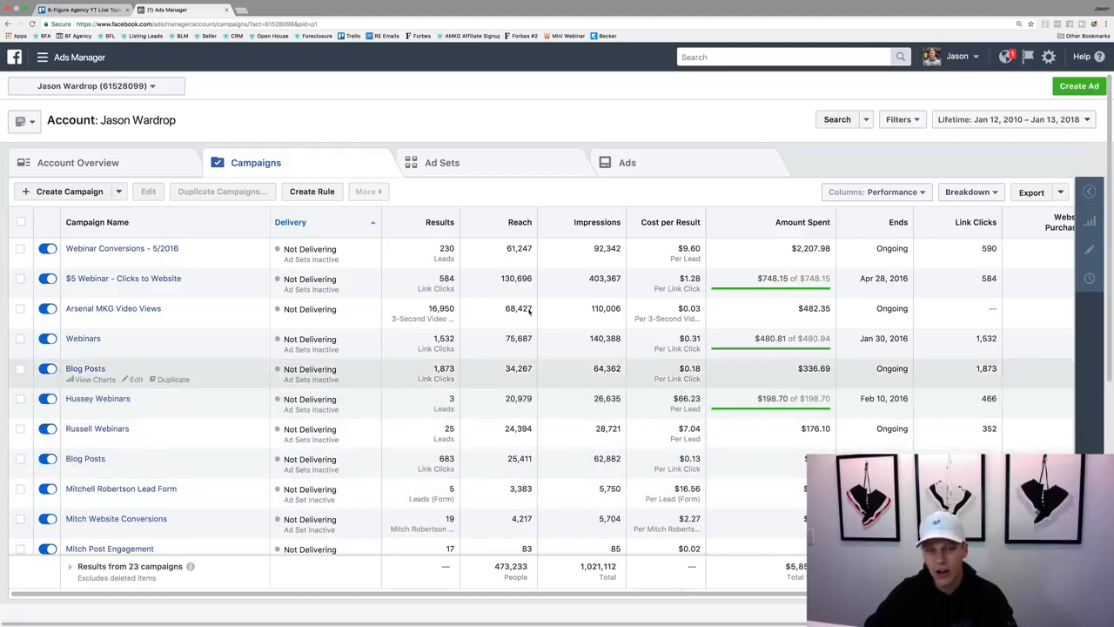
Step: Create a new campaign and start over instead of continuing the saved lead generation draft
mouse_move(184, 262)
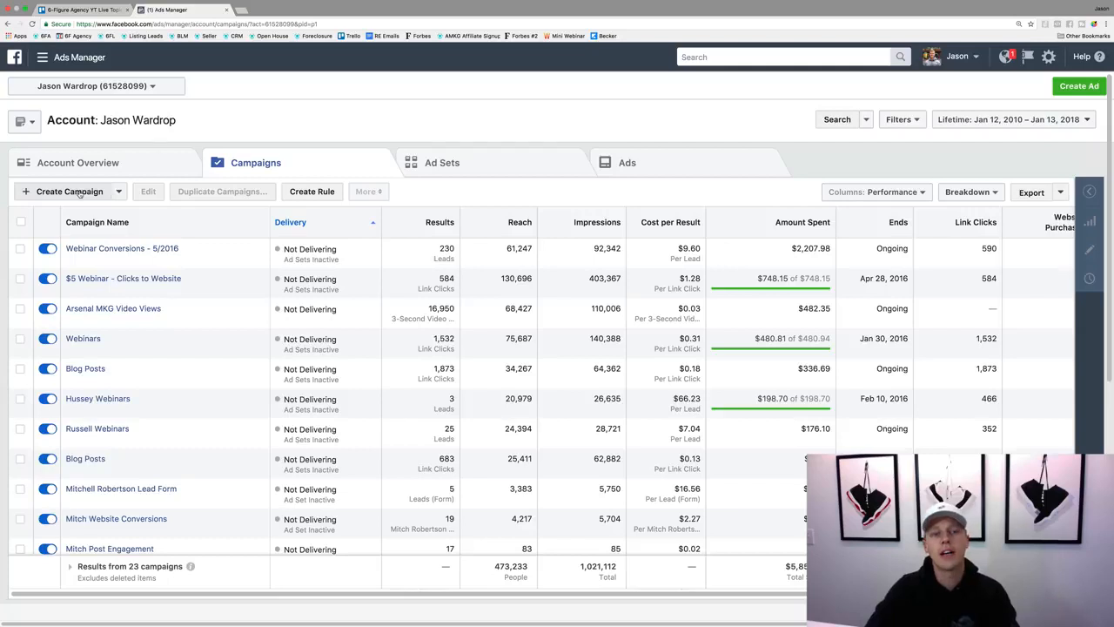
left_click(69, 191)
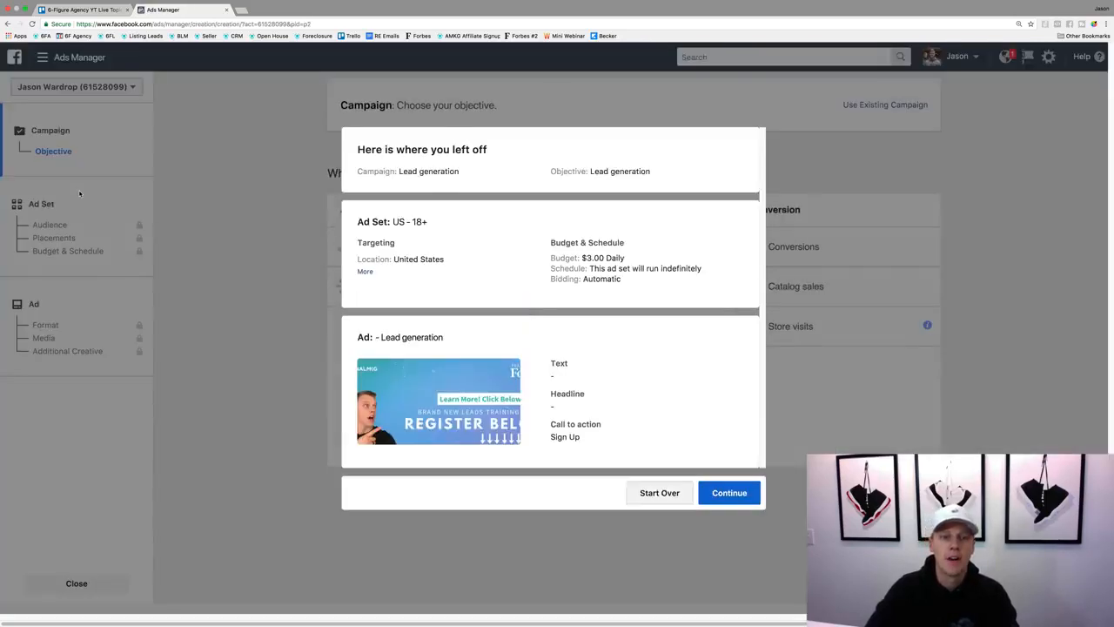
left_click(655, 492)
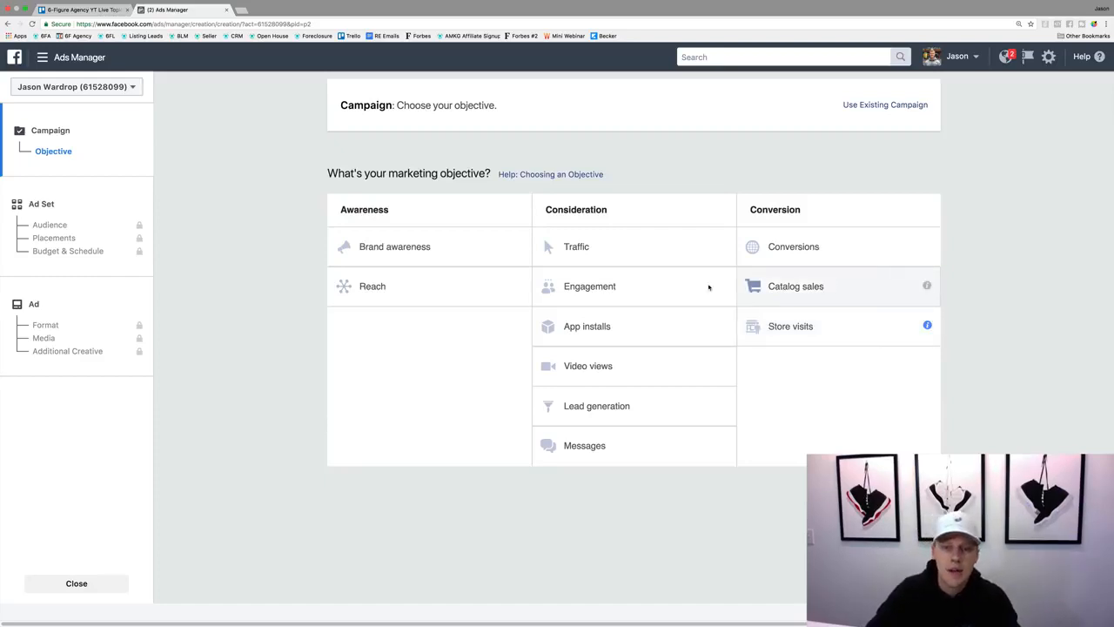
Step: Choose Traffic as the marketing objective, name the campaign "Demo Traffic Campaign" and continue to the ad set
left_click(609, 247)
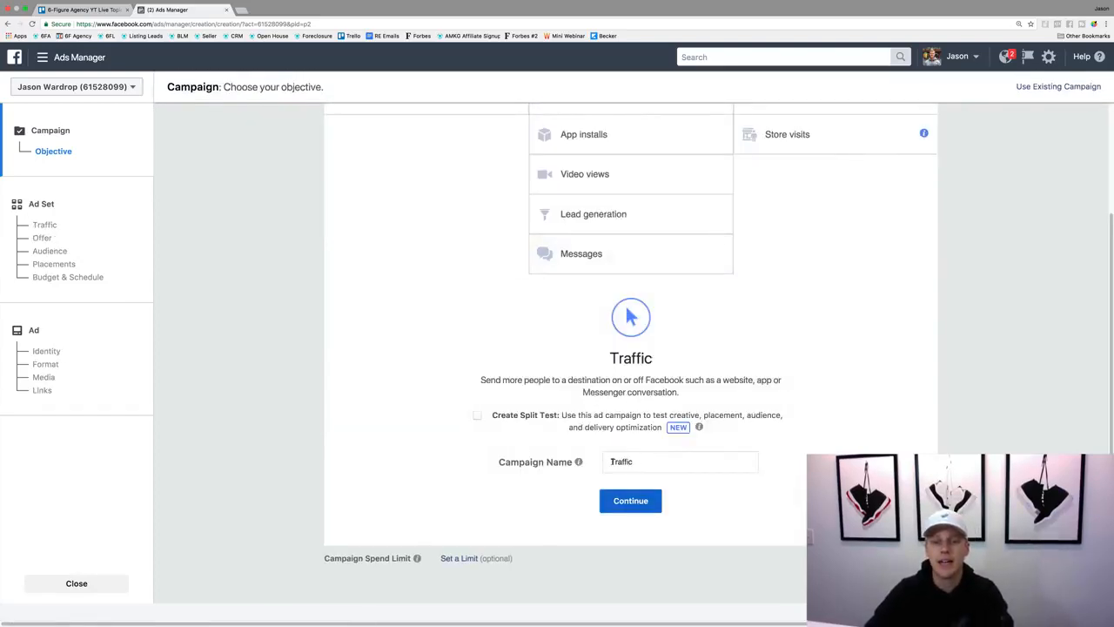
double_click(613, 461)
type("Demo ")
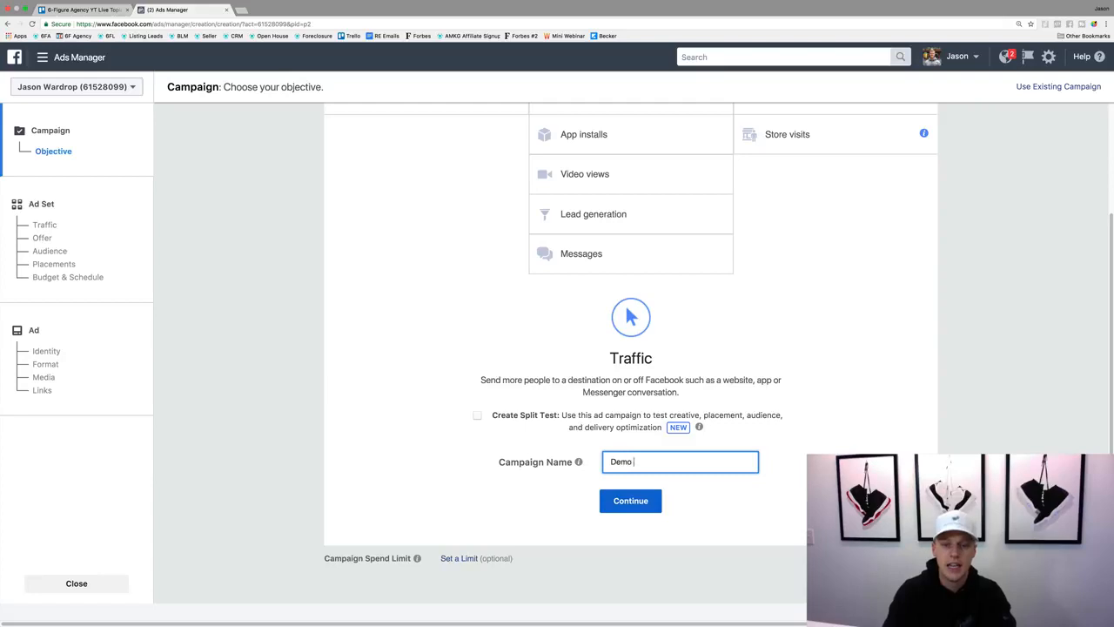
type("Traffic Campai")
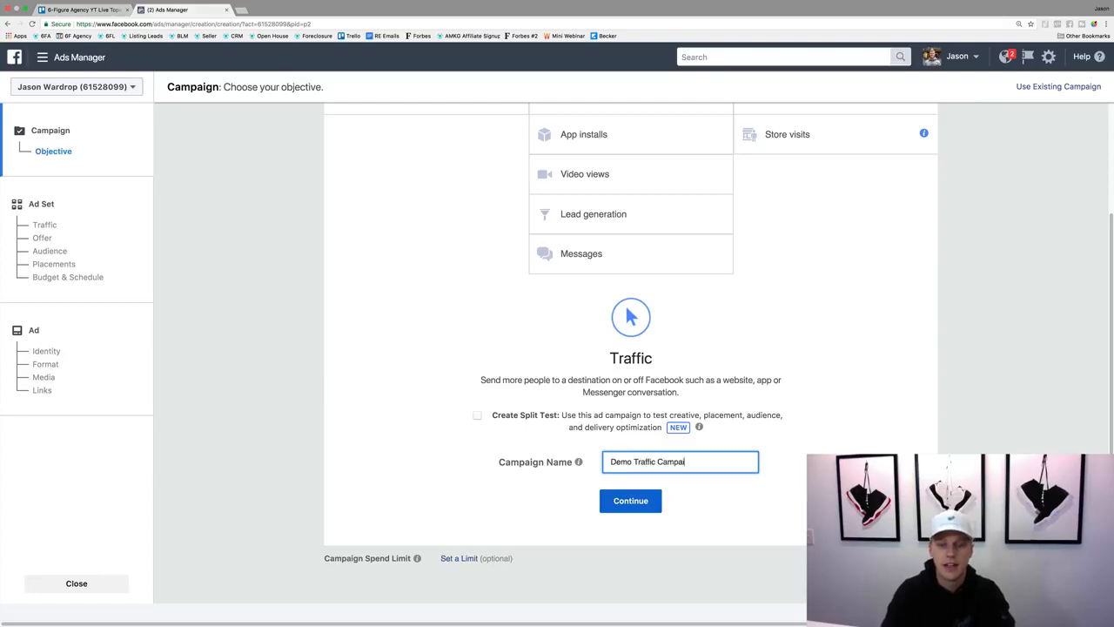
type("gn")
left_click(625, 501)
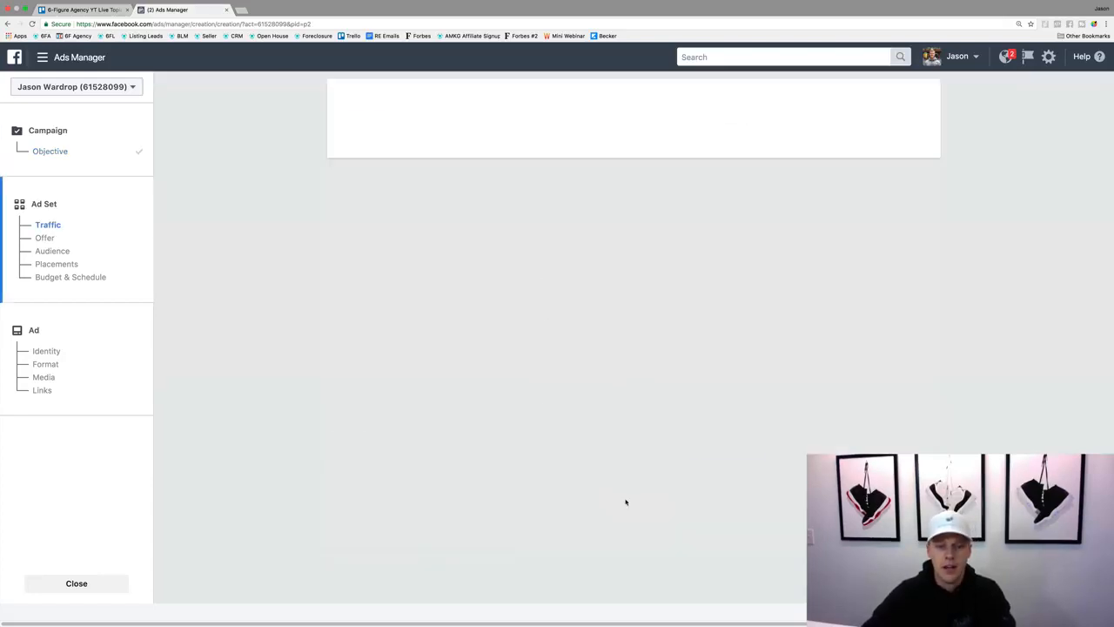
scroll(540, 505, "down", 15)
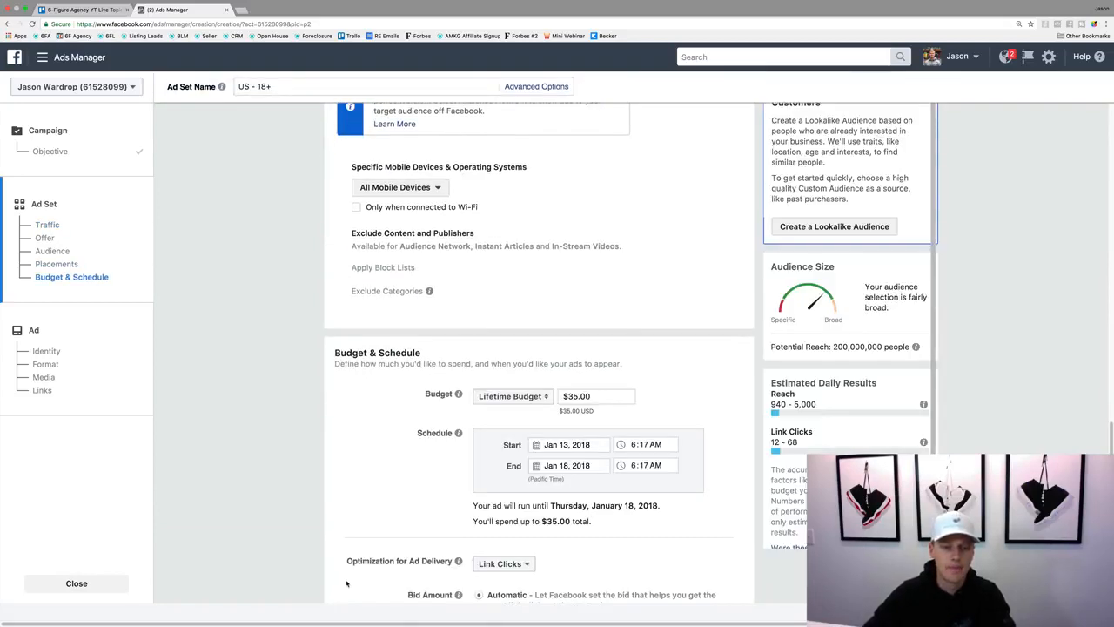
scroll(346, 583, "down", 5)
left_click(346, 583)
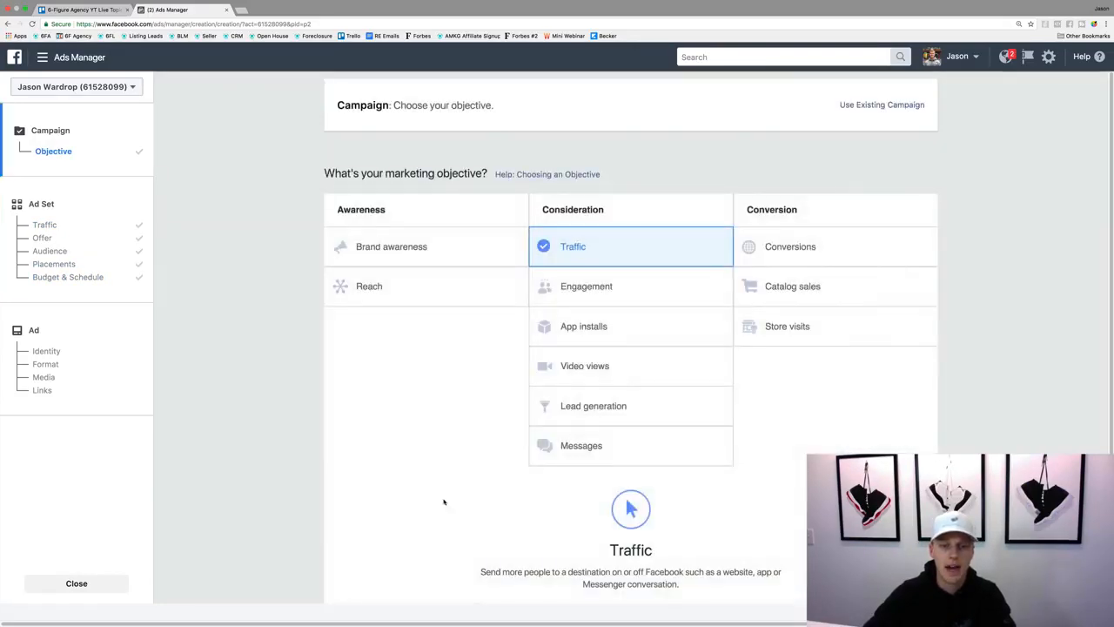
scroll(442, 499, "down", 5)
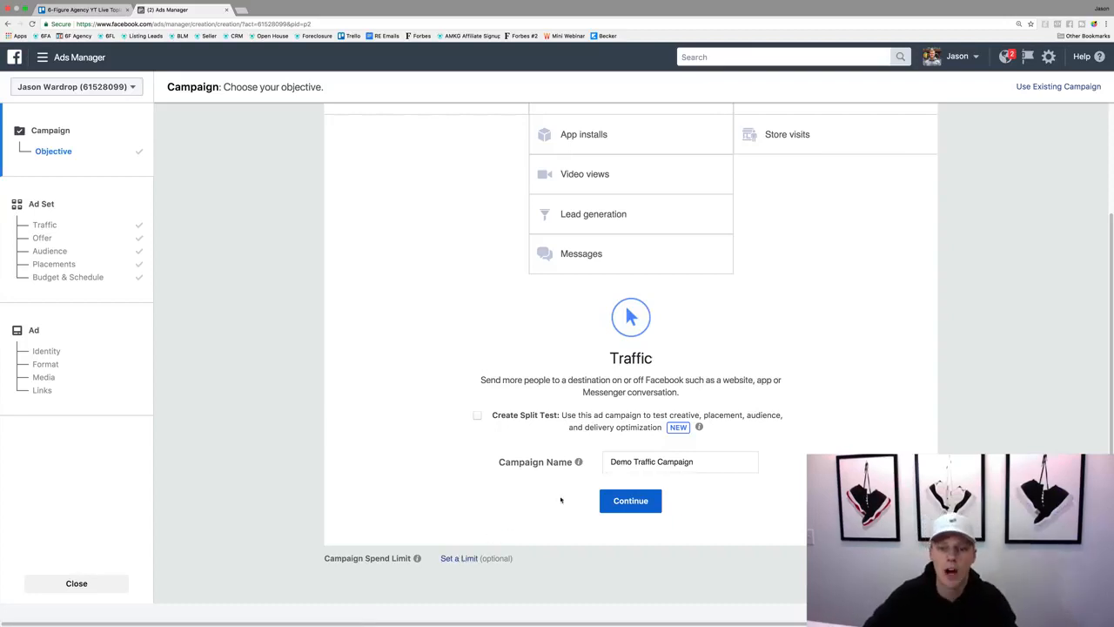
left_click(632, 502)
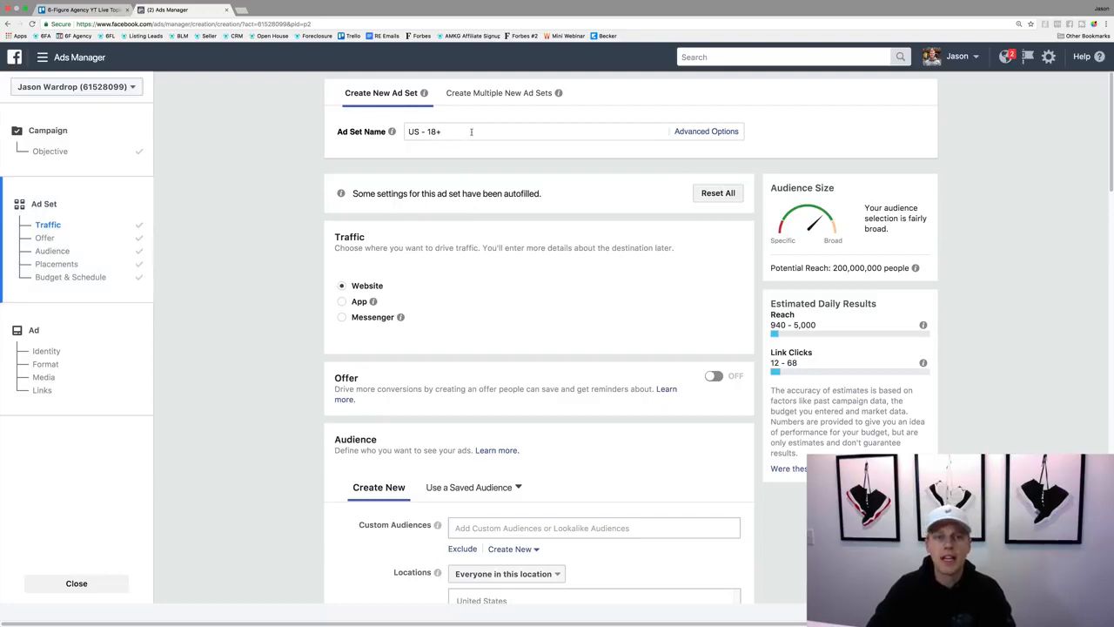
Step: Rename the ad set as "Demo Traffic Ad Set -"
left_click(414, 124)
type("Demo T")
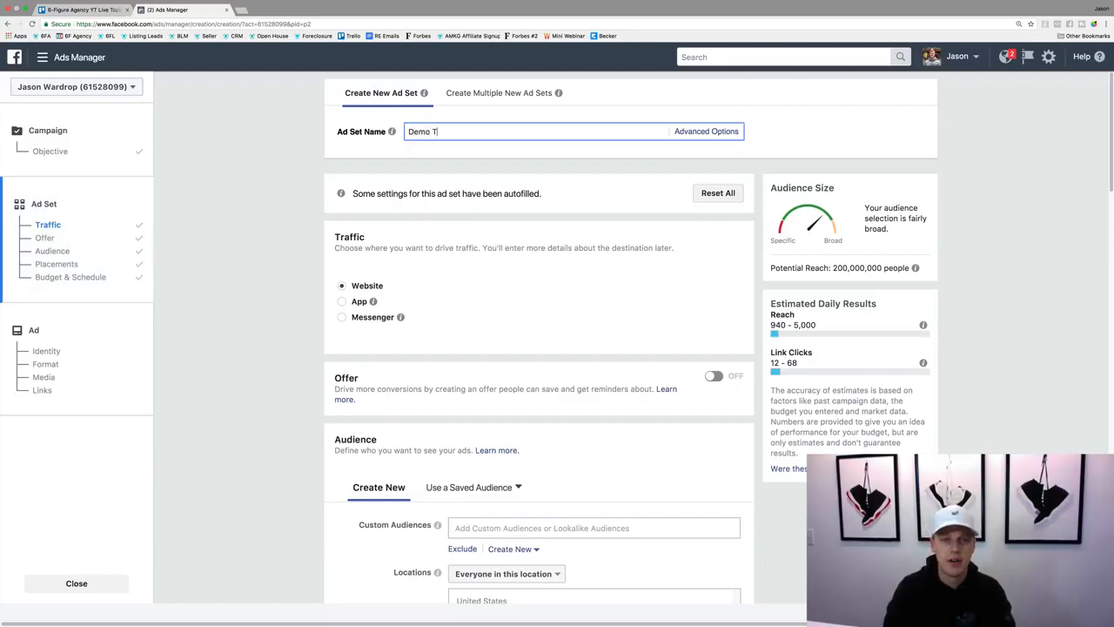
type("raffic A")
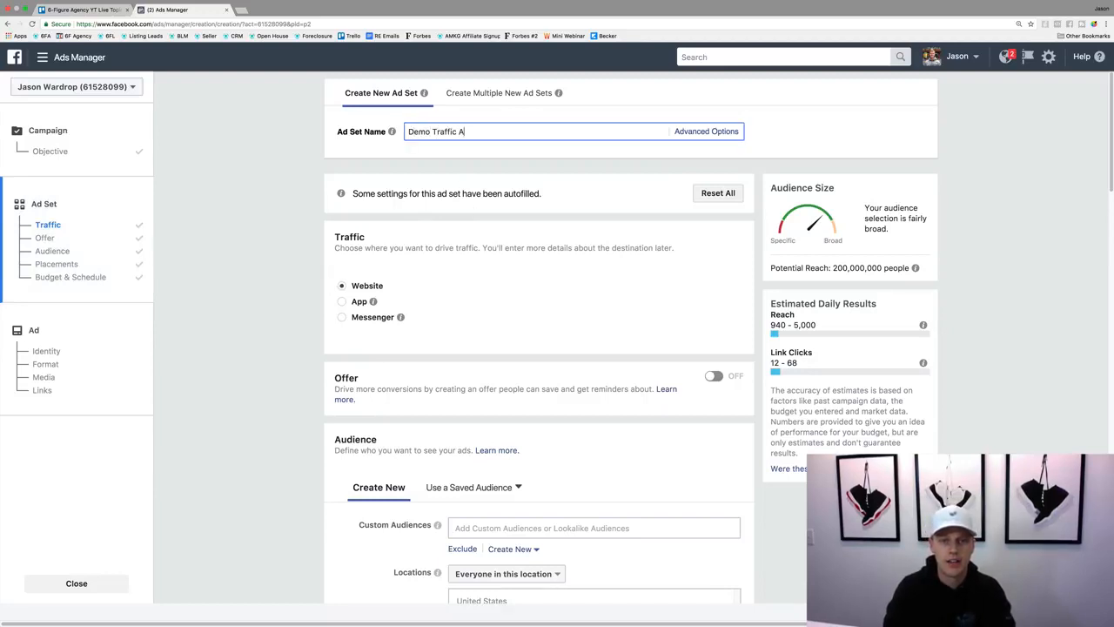
type("d Set -")
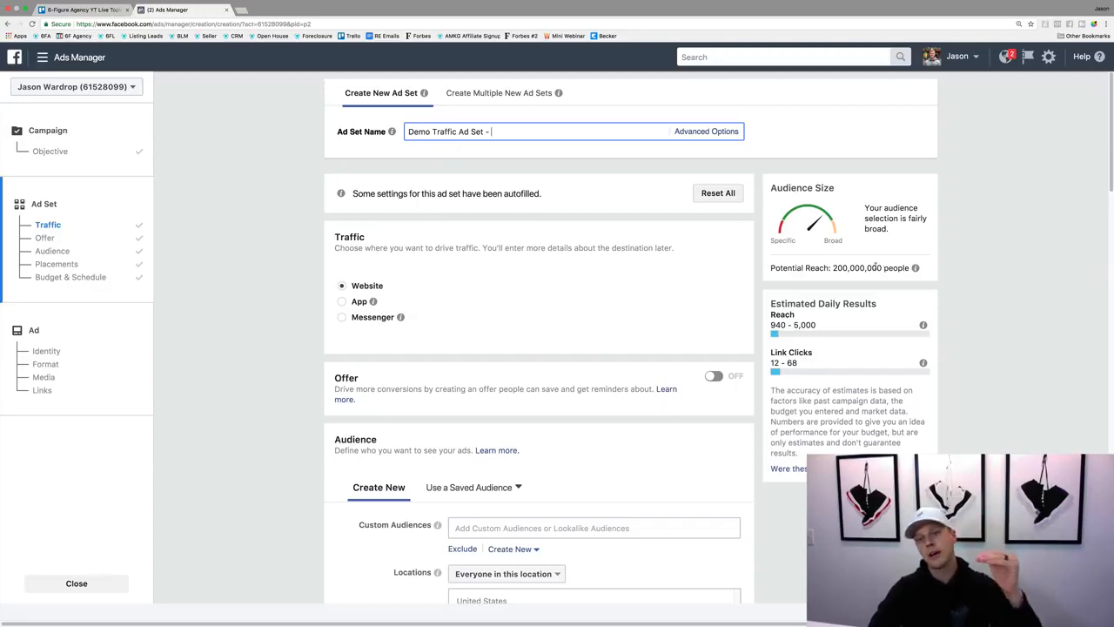
left_click_drag(833, 267, 771, 268)
left_click(881, 264)
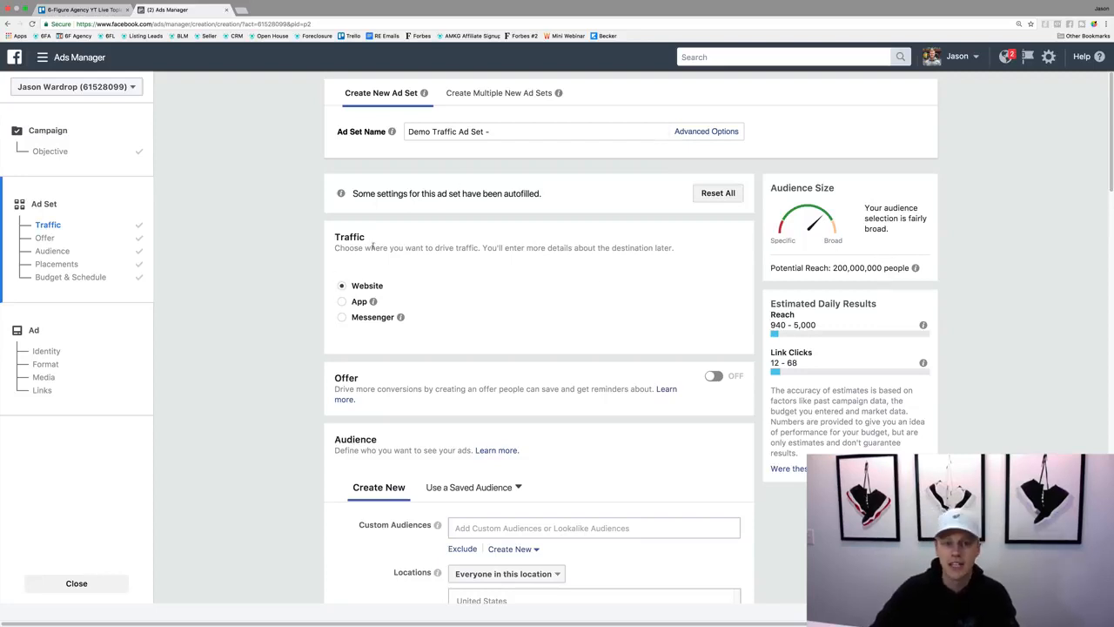
Step: Replace the United States in the audience locations with the city of Orlando, Florida
scroll(363, 317, "down", 2)
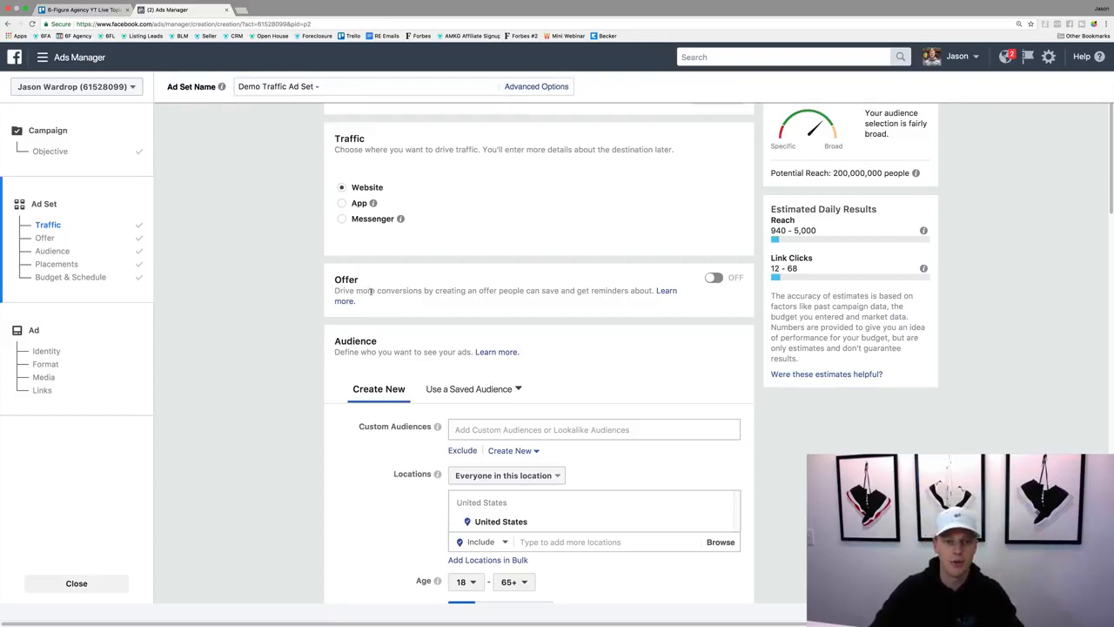
scroll(459, 334, "down", 3)
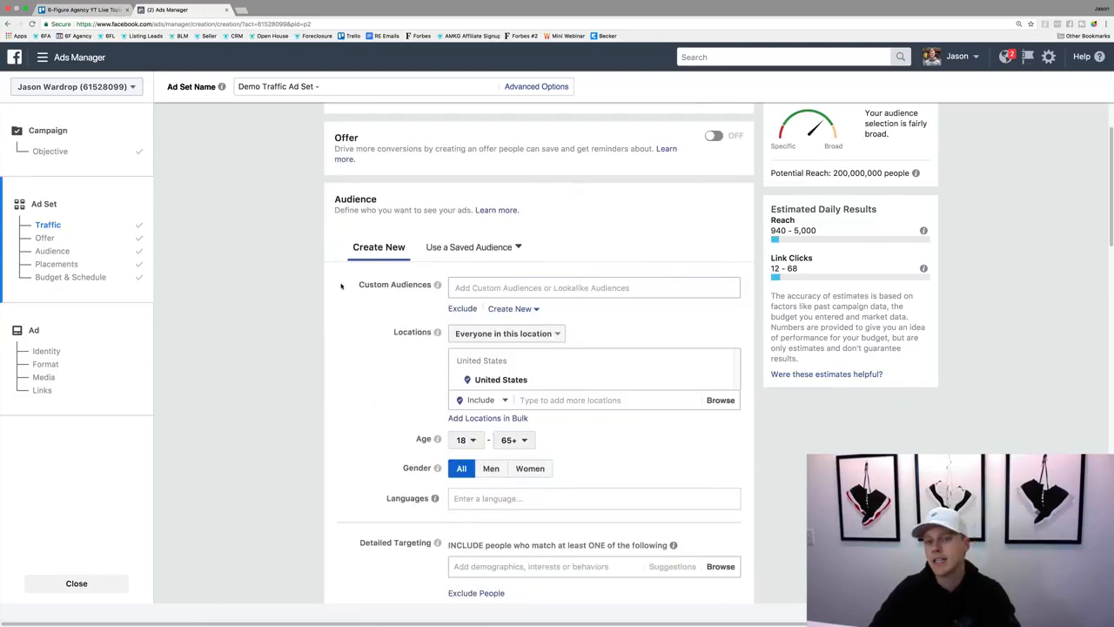
left_click_drag(341, 286, 431, 286)
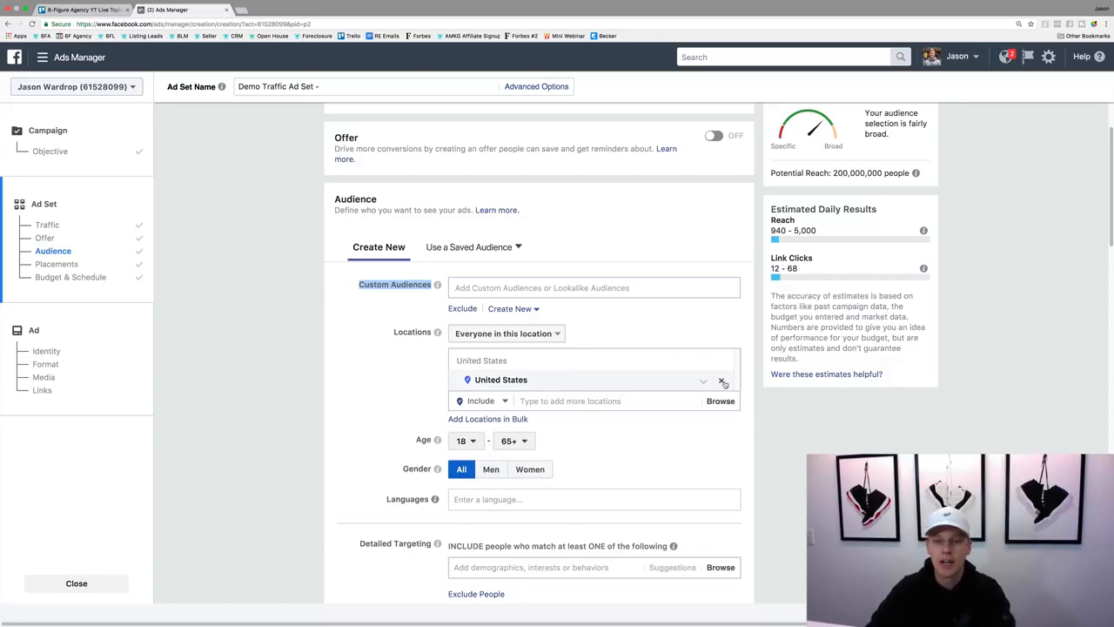
left_click(722, 381)
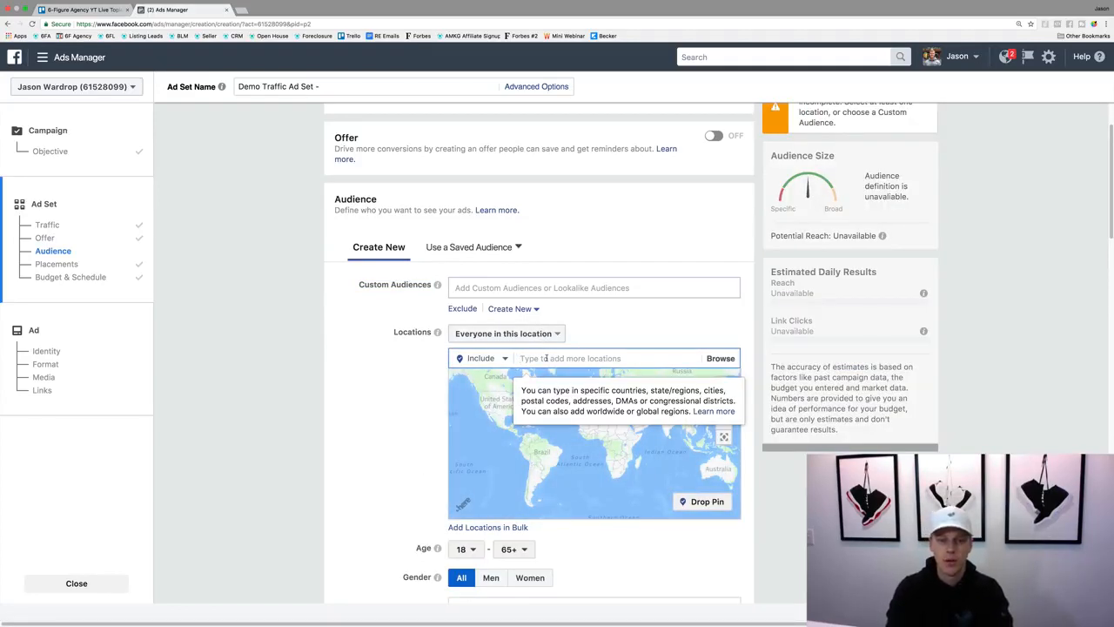
type("Orlando Fl")
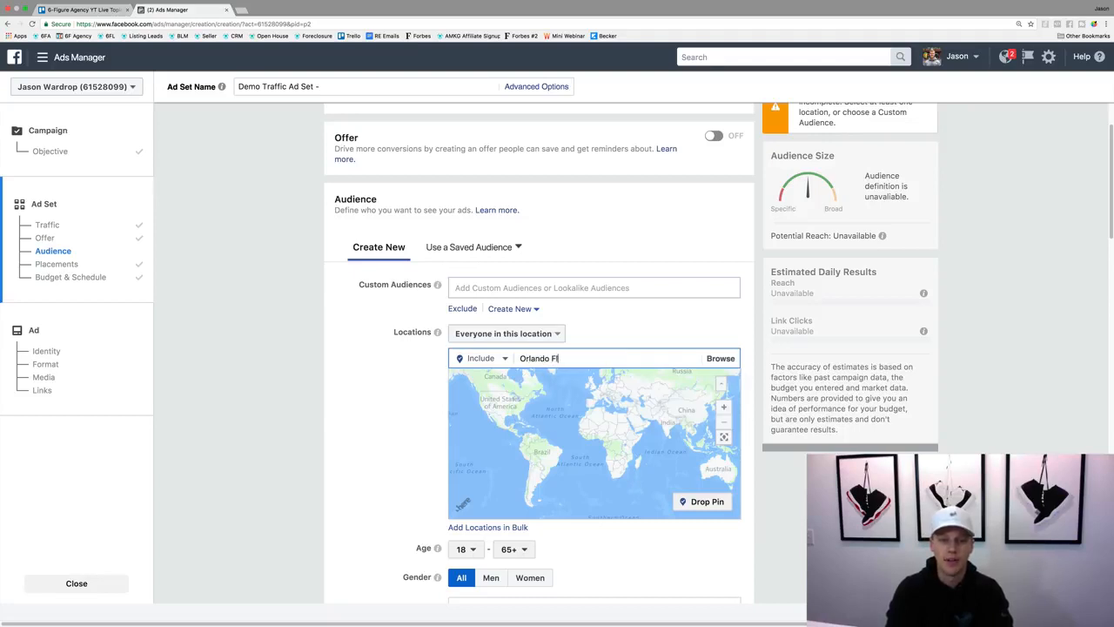
type("orida")
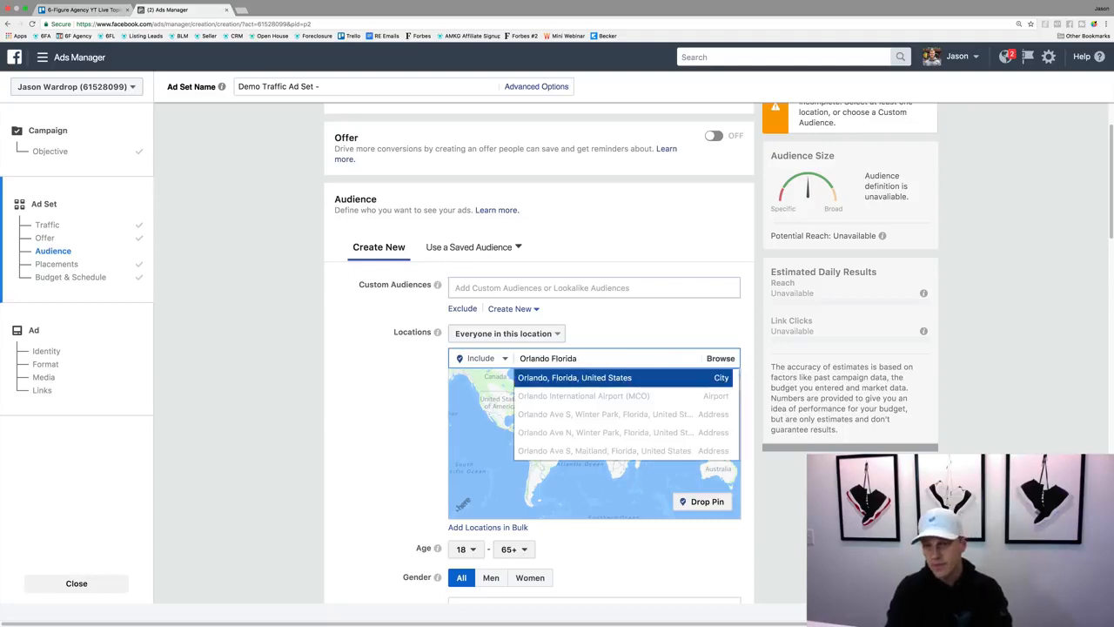
key("Return")
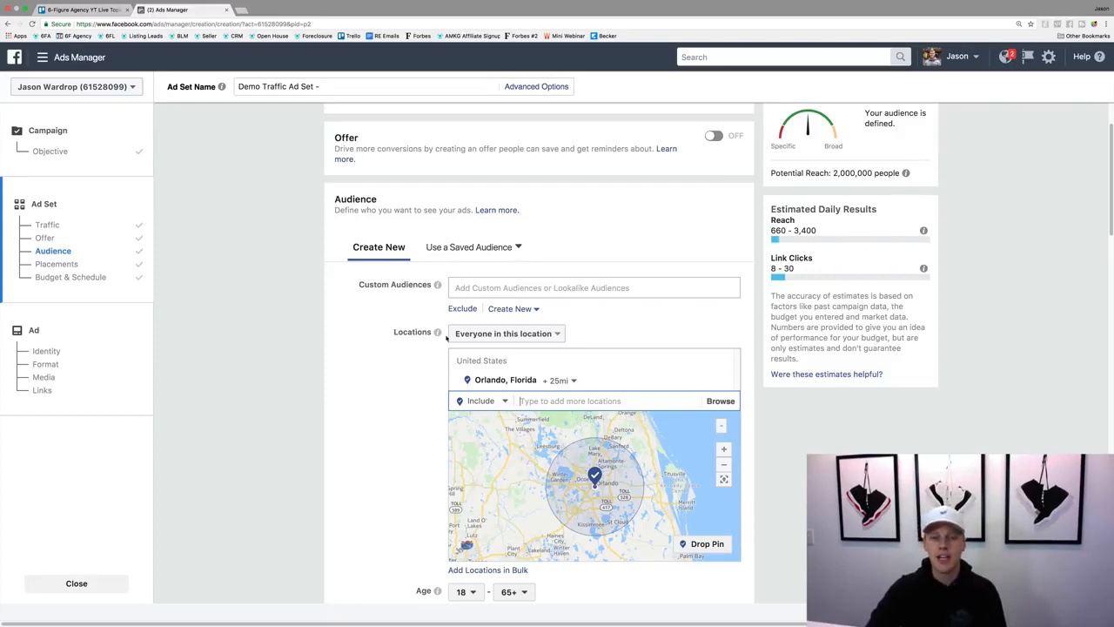
Step: Limit the location targeting to people who live in this location and check the potential reach
left_click(513, 334)
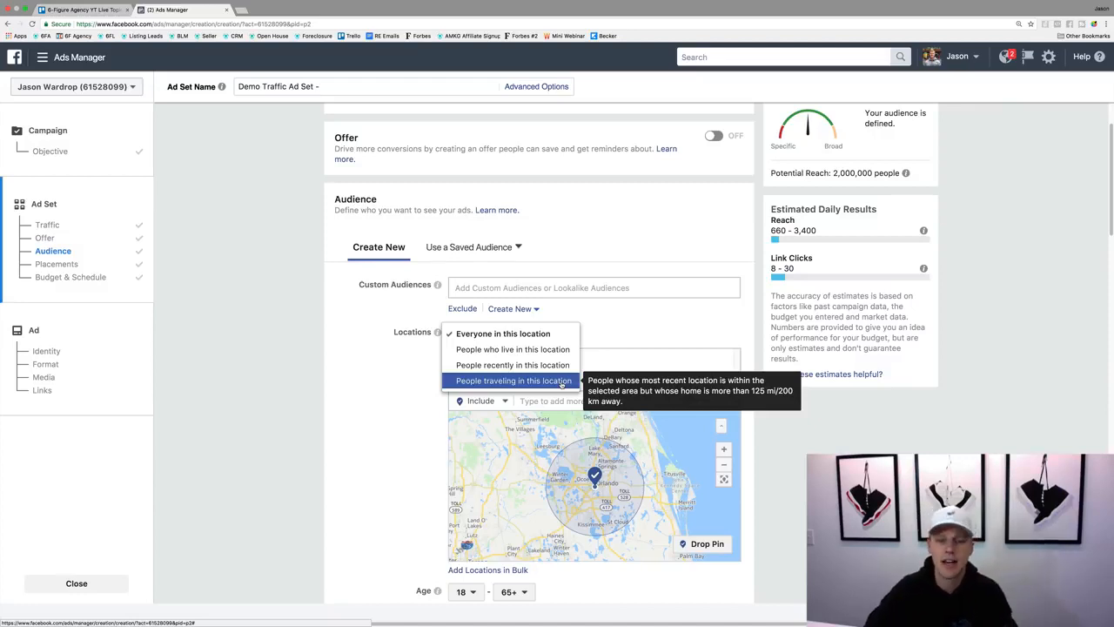
left_click(557, 352)
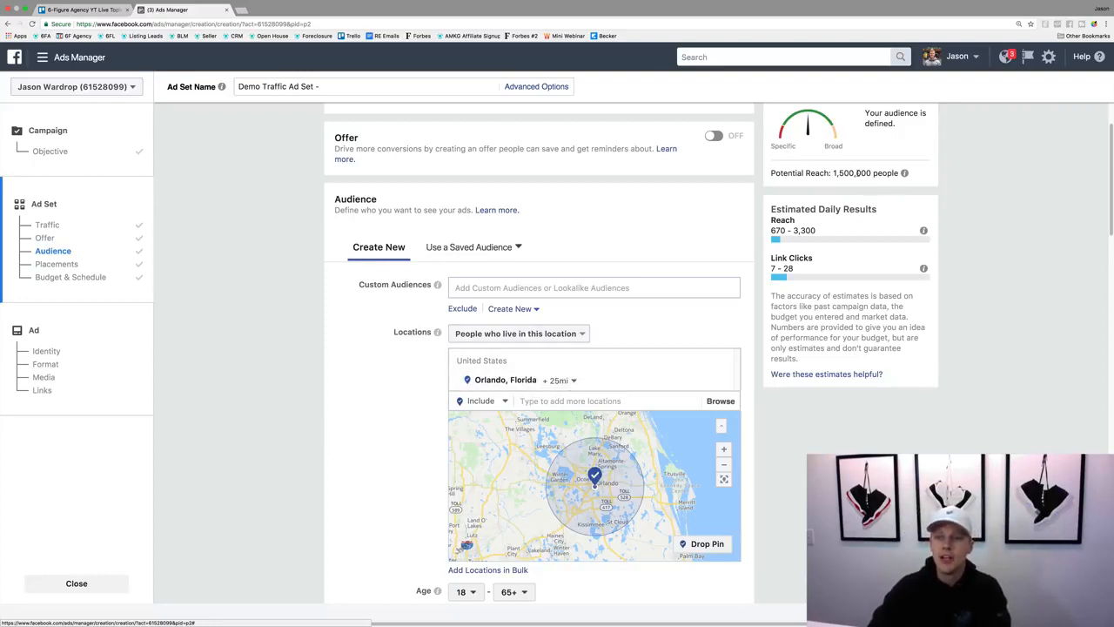
left_click_drag(833, 172, 876, 172)
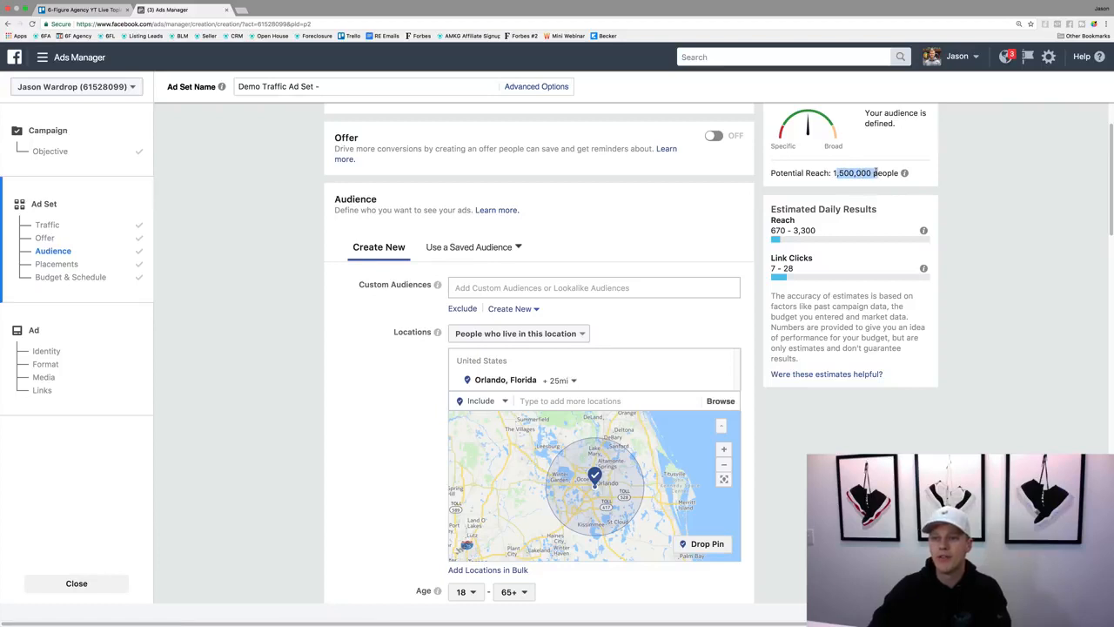
left_click(875, 173)
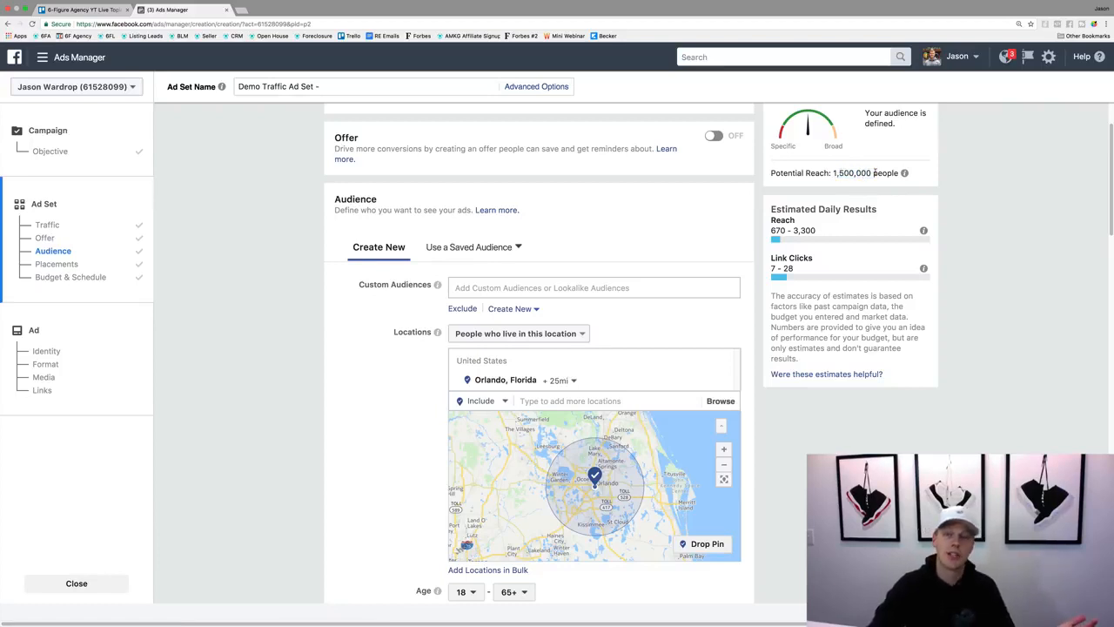
Step: Try restricting the Orlando location to the current city only, and return it to cities within a radius
left_click(562, 382)
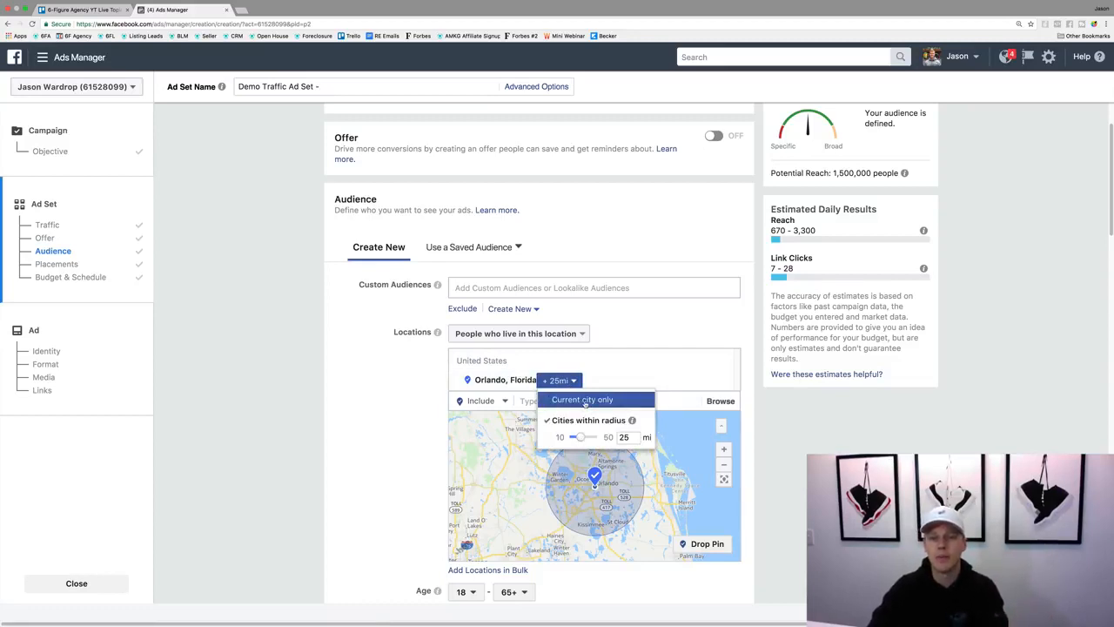
left_click(585, 402)
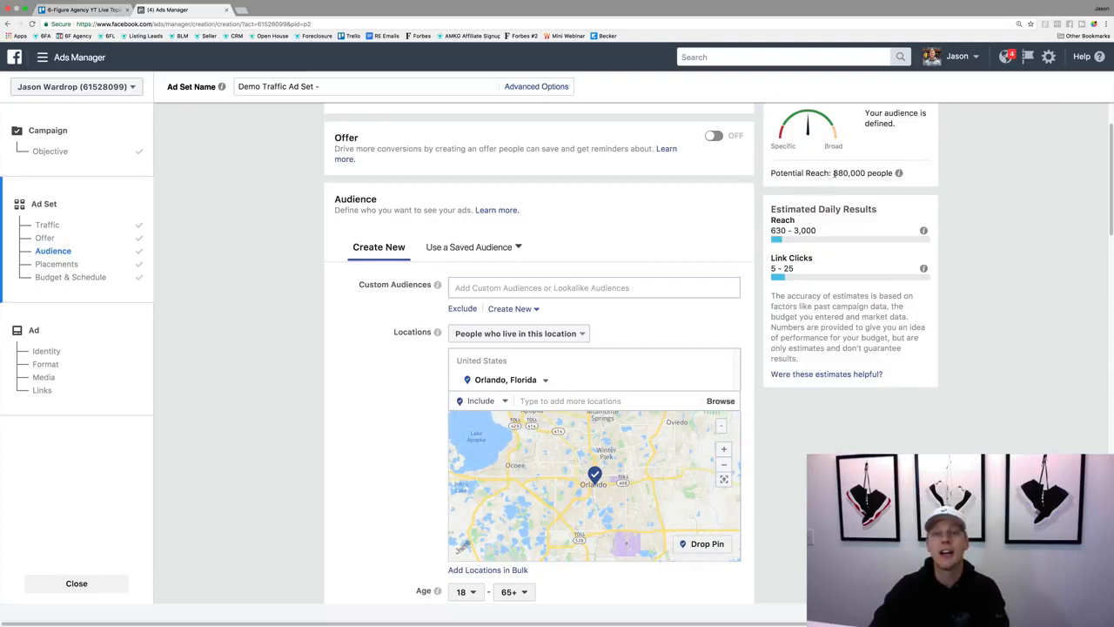
left_click(546, 383)
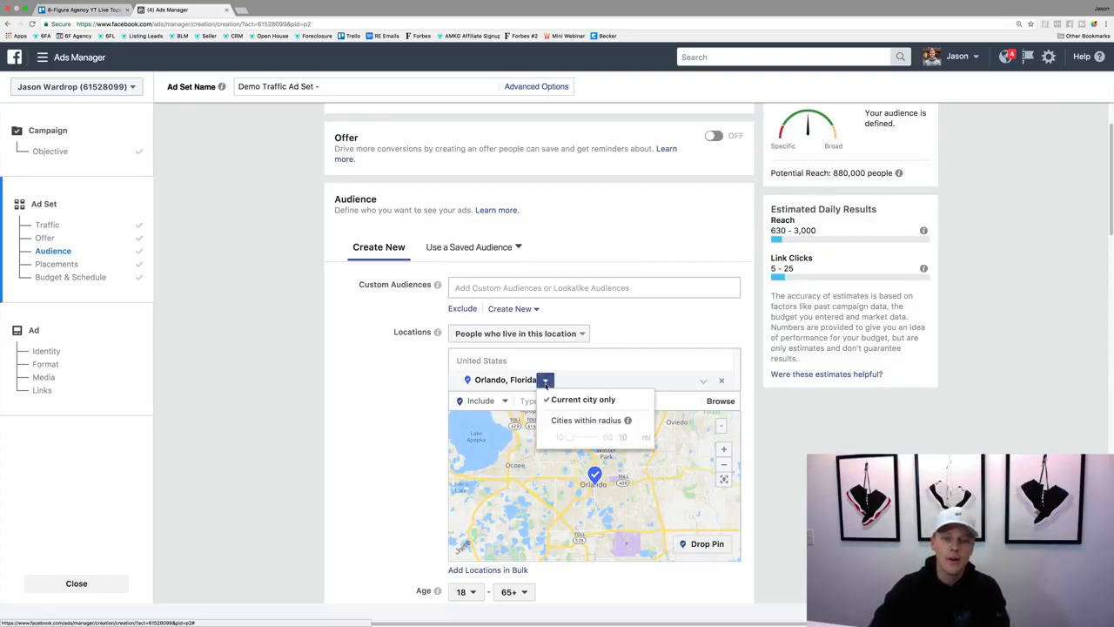
left_click(569, 419)
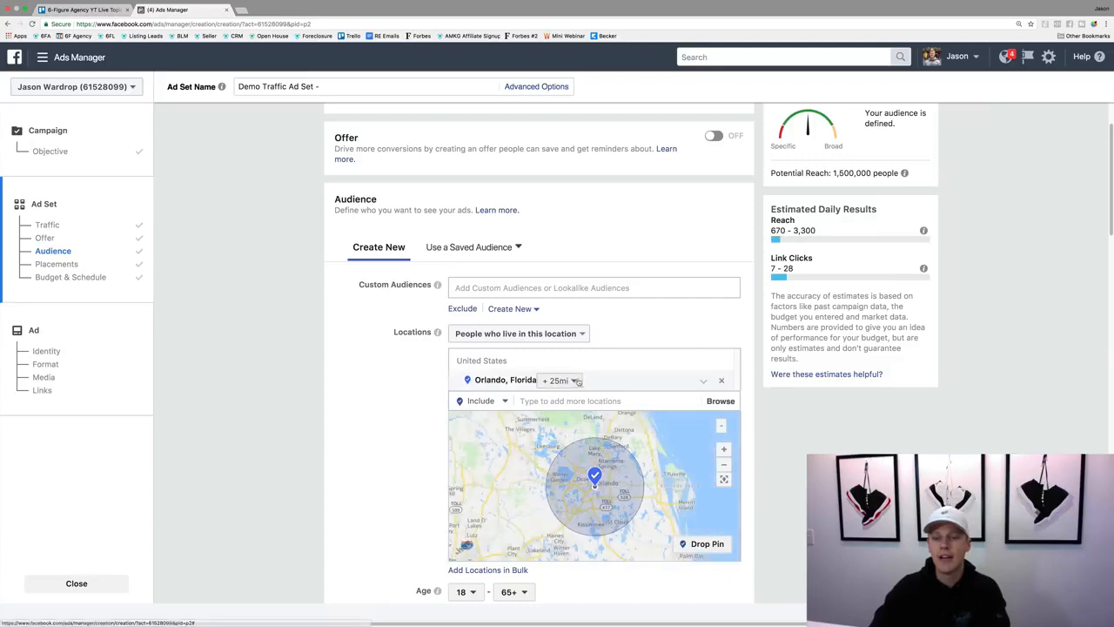
Step: Set the radius around Orlando to 10 mi
left_click(560, 380)
mouse_move(582, 436)
left_mouse_down()
mouse_move(607, 437)
mouse_move(560, 437)
left_mouse_up()
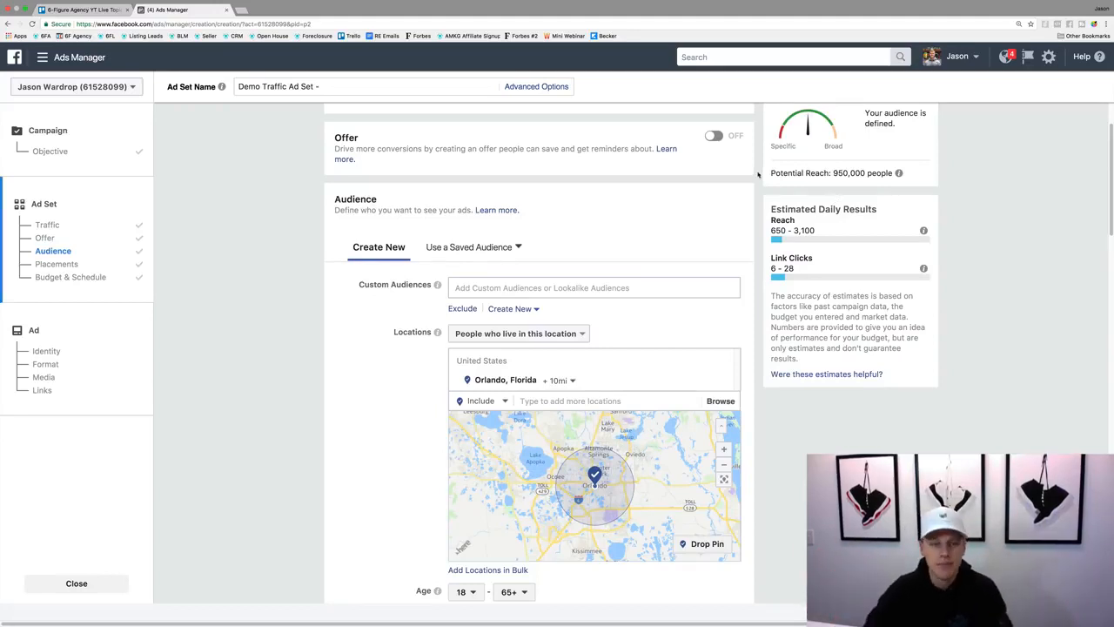
Step: Set the audience's minimum age to 26
scroll(380, 340, "down", 1)
scroll(380, 339, "down", 3)
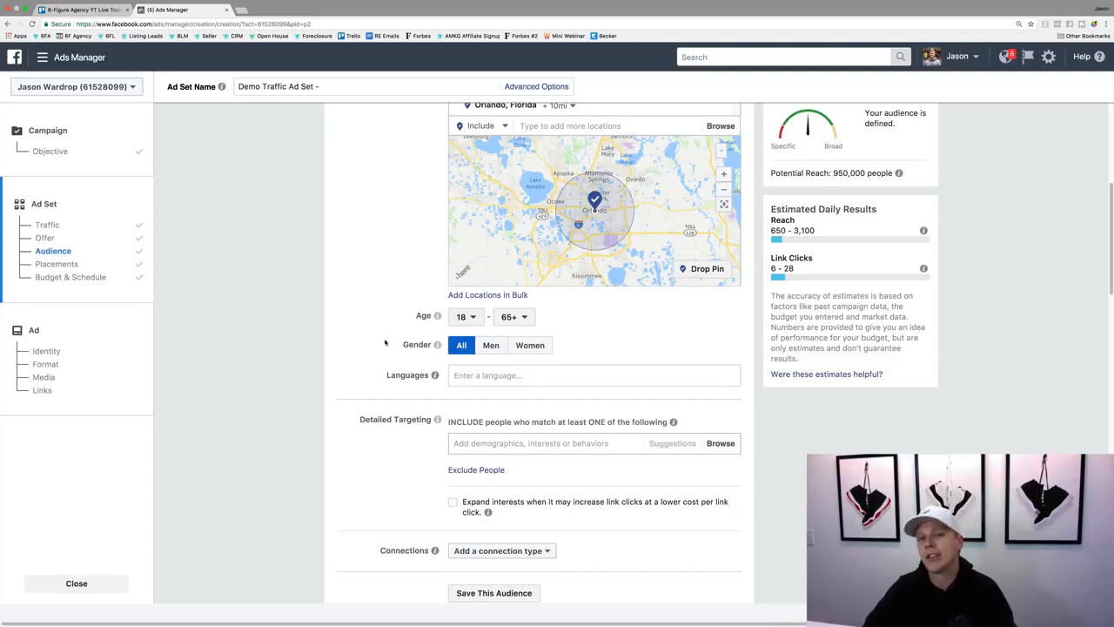
left_click(459, 320)
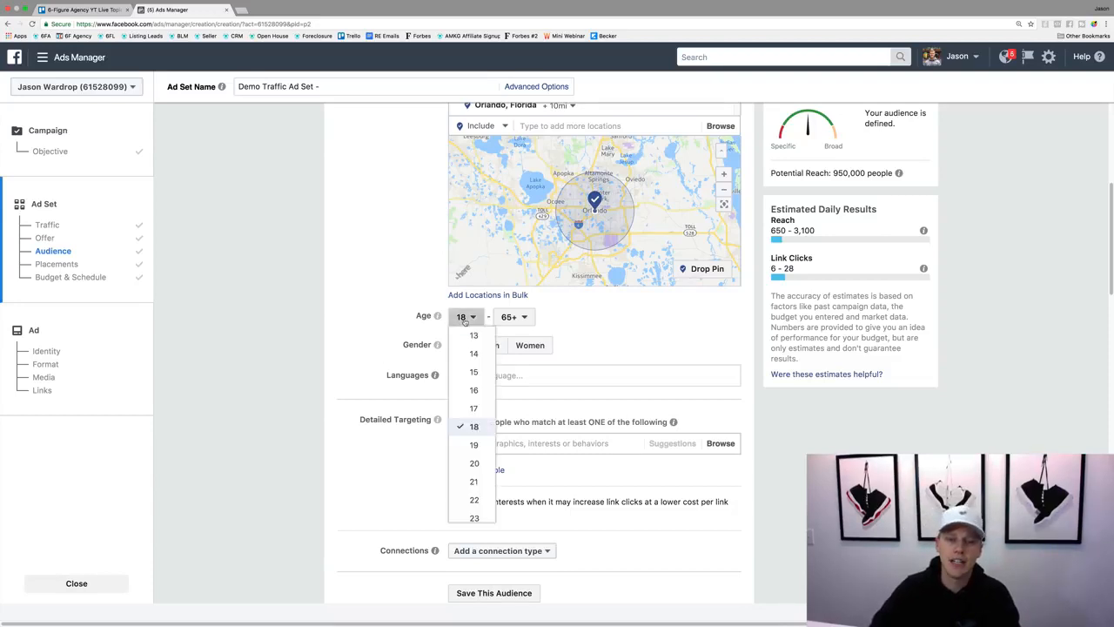
scroll(468, 440, "down", 3)
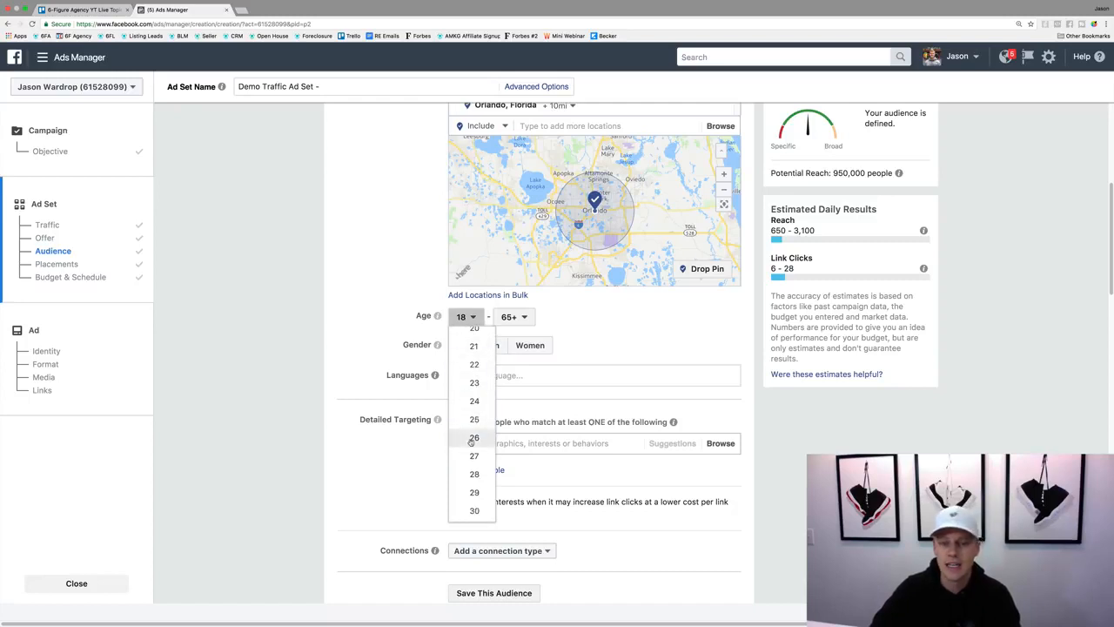
left_click(471, 440)
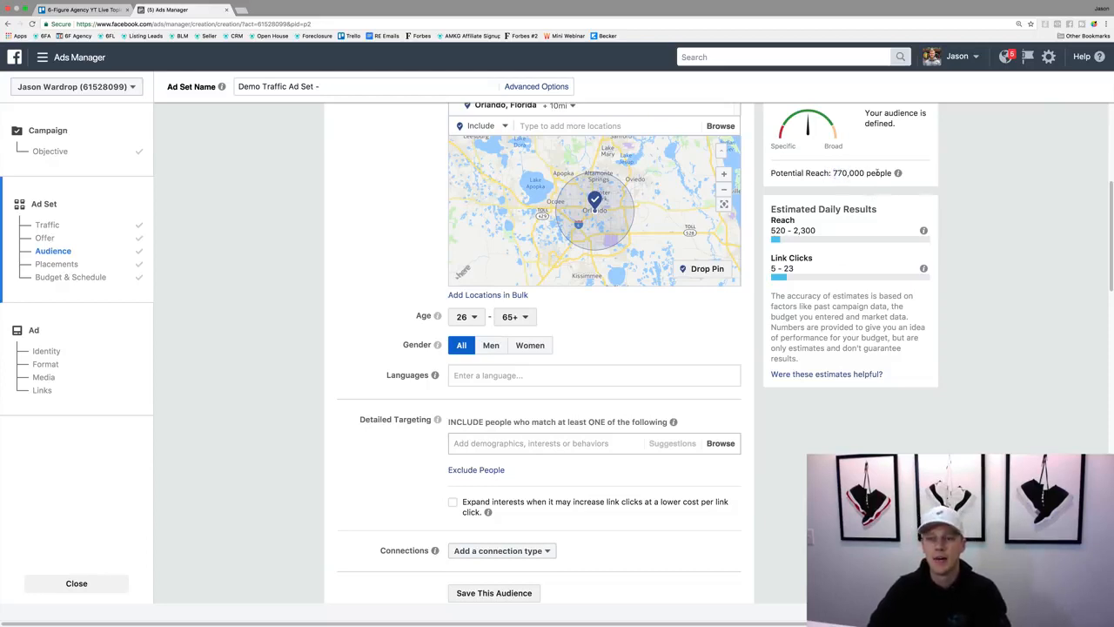
Step: Try limiting the audience's languages to English (All), and remove that language again
left_click(492, 374)
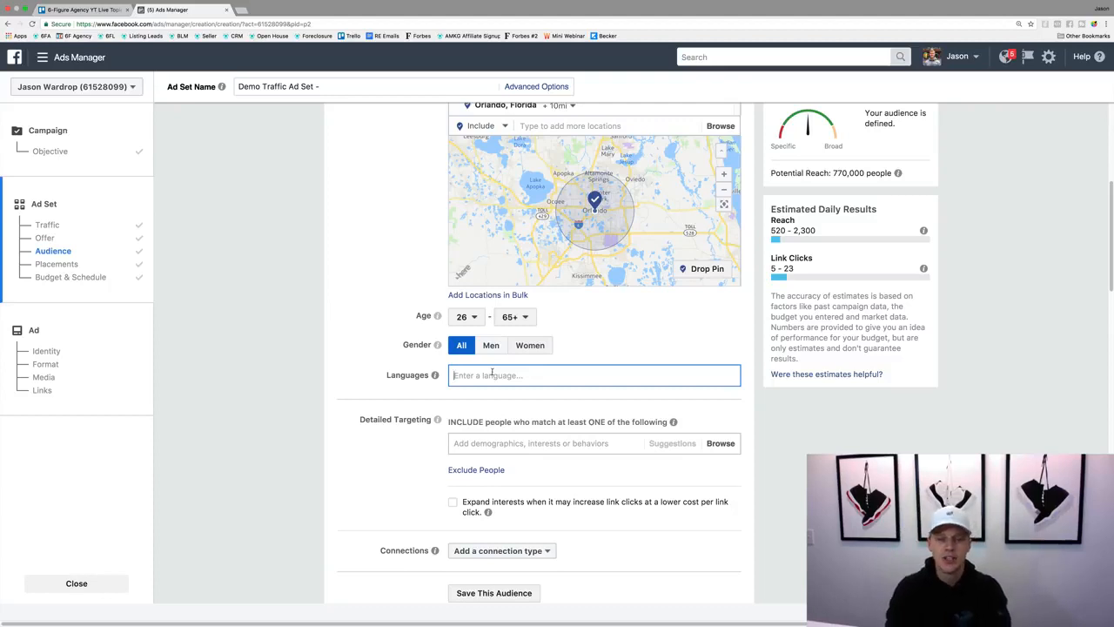
type("eng")
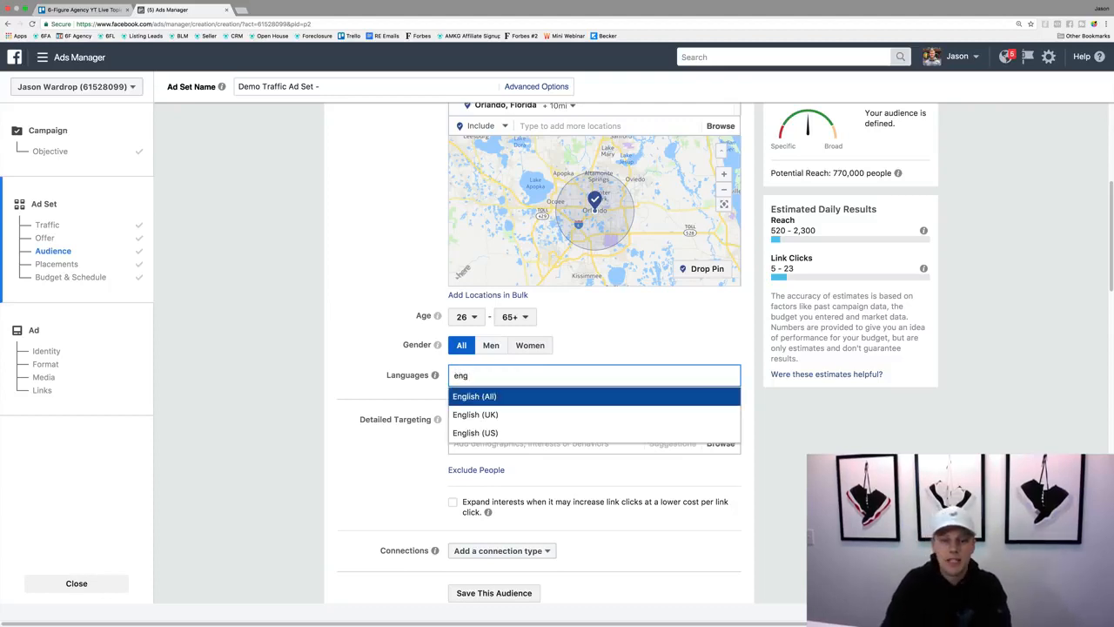
key("Return")
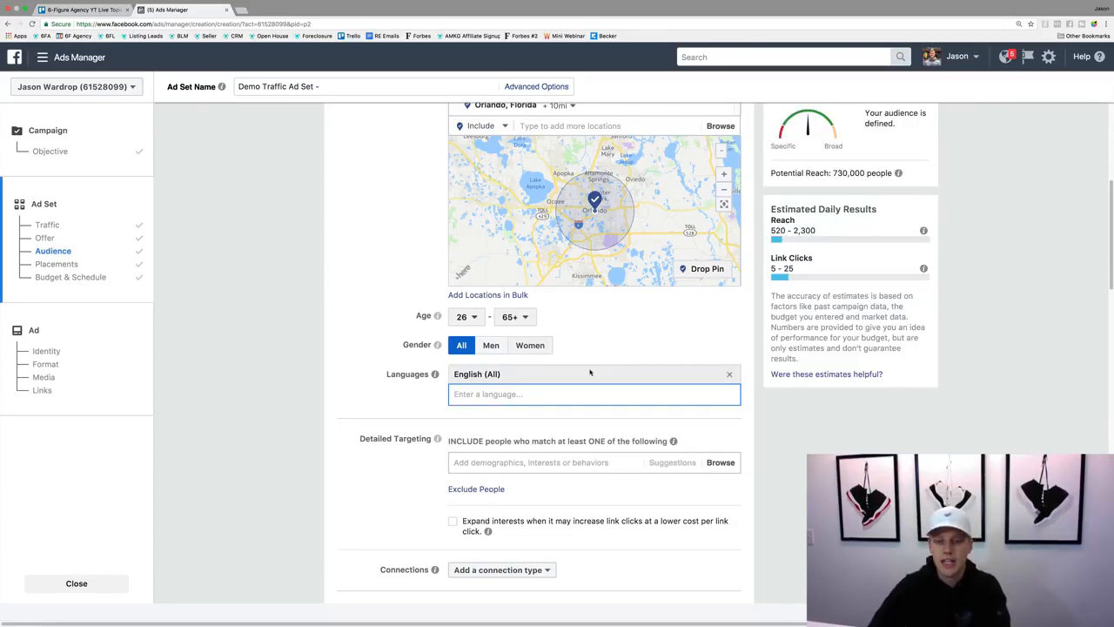
left_click(730, 374)
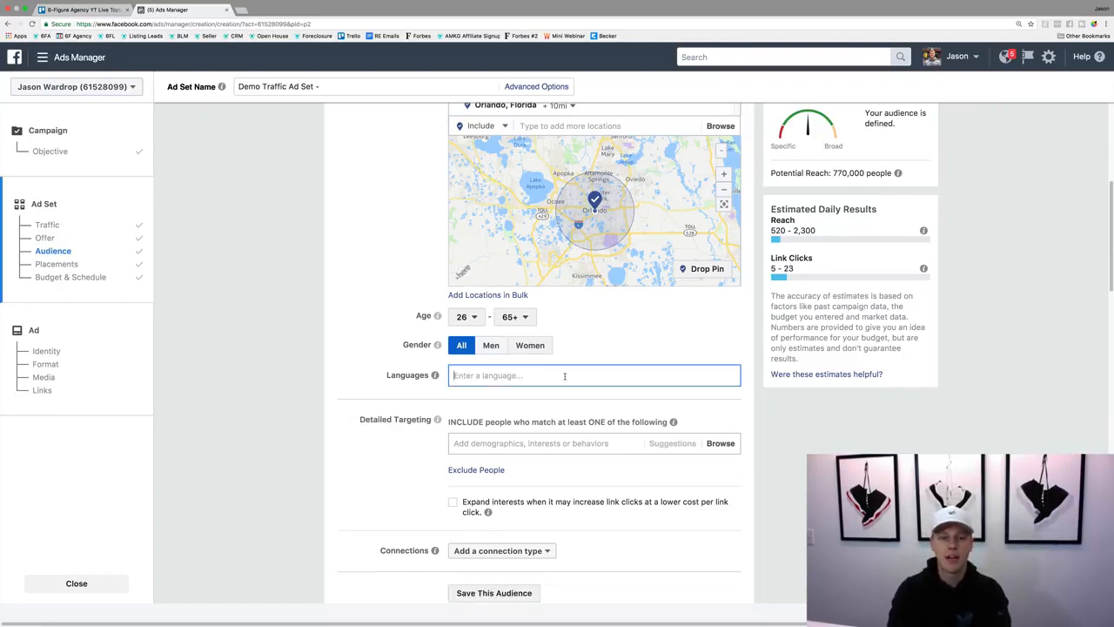
Step: Try limiting the audience's languages to Spanish (All), check the potential reach, and remove that language again
type("spani")
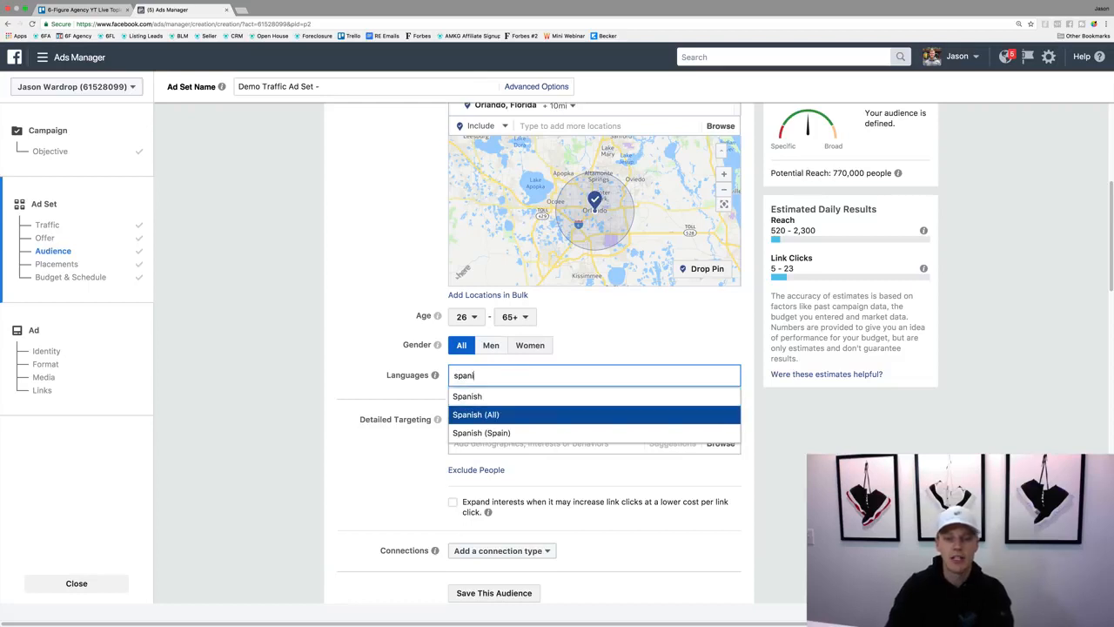
left_click(476, 415)
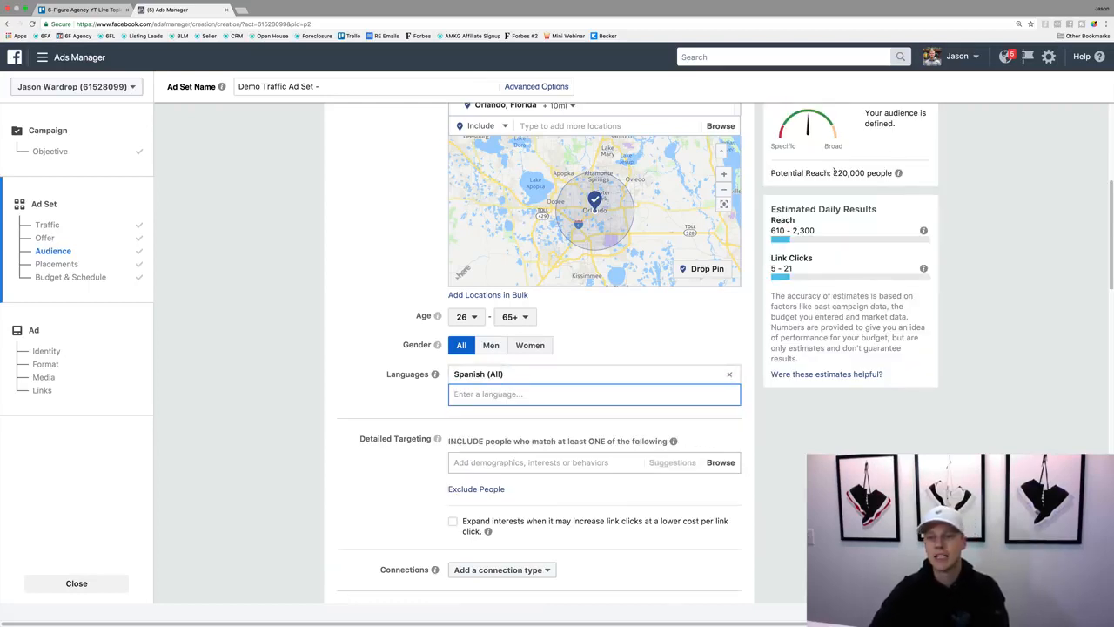
left_click_drag(833, 172, 849, 172)
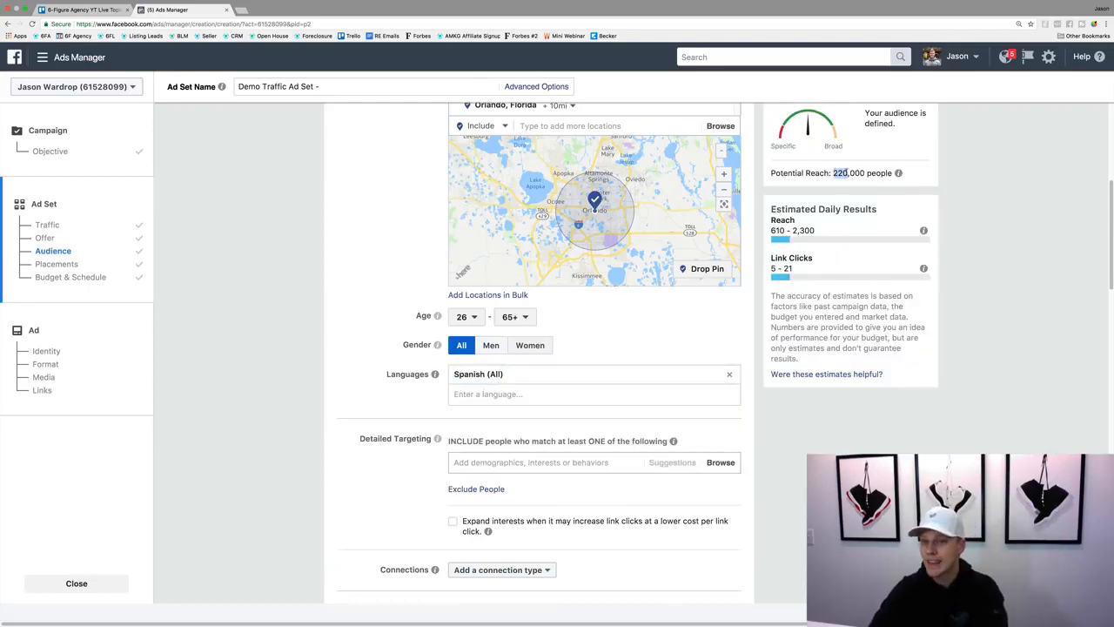
left_click(730, 374)
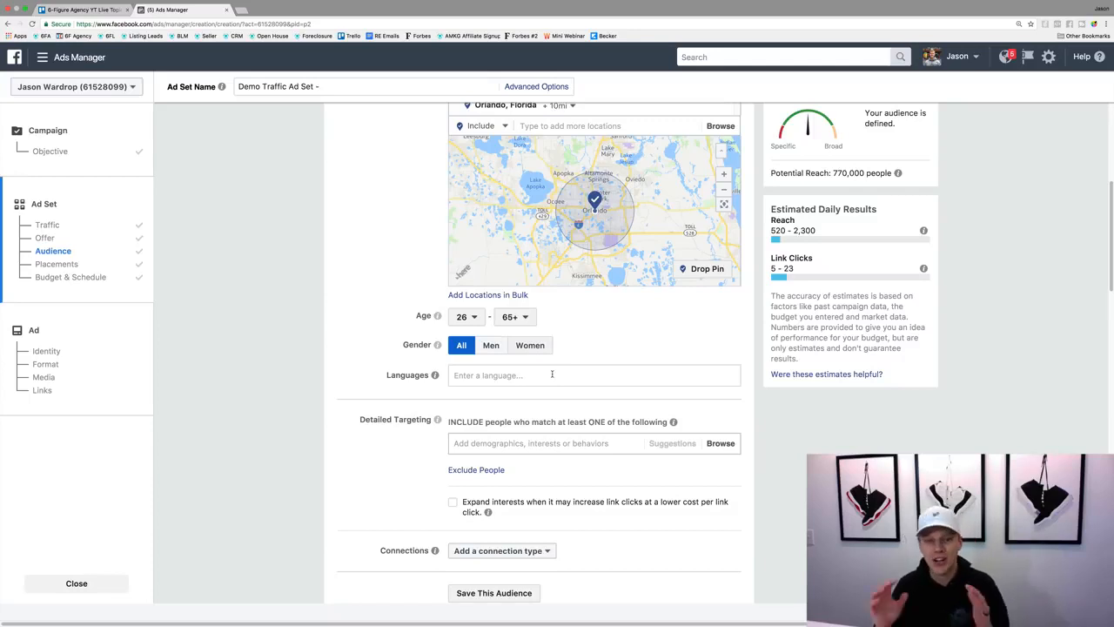
Step: Limit the audience's languages to English (All)
left_click(552, 374)
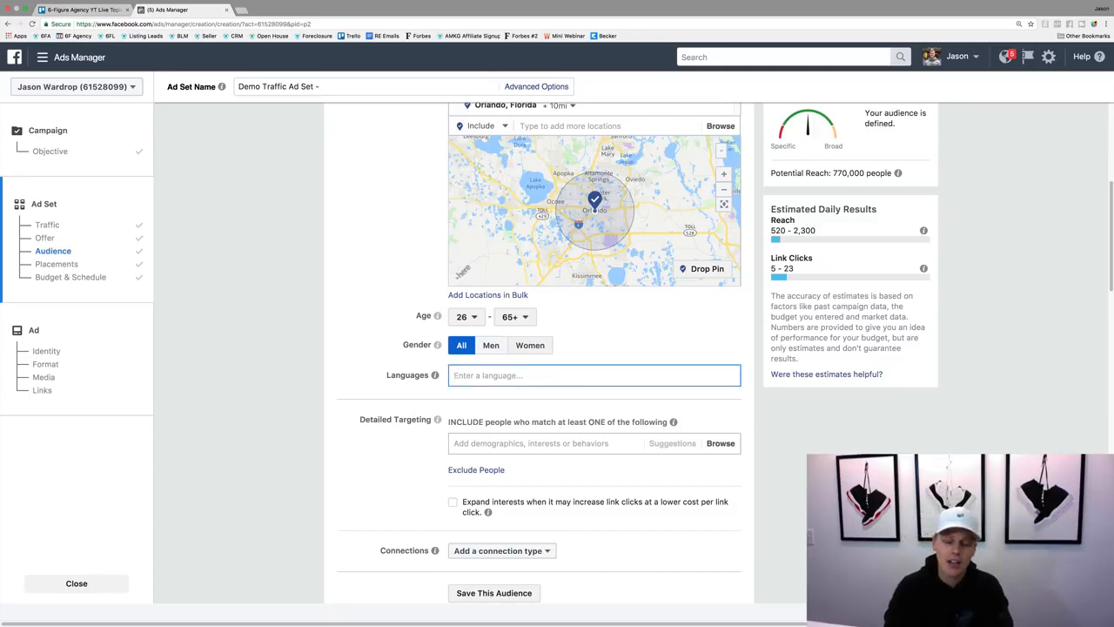
type("en")
key("Return")
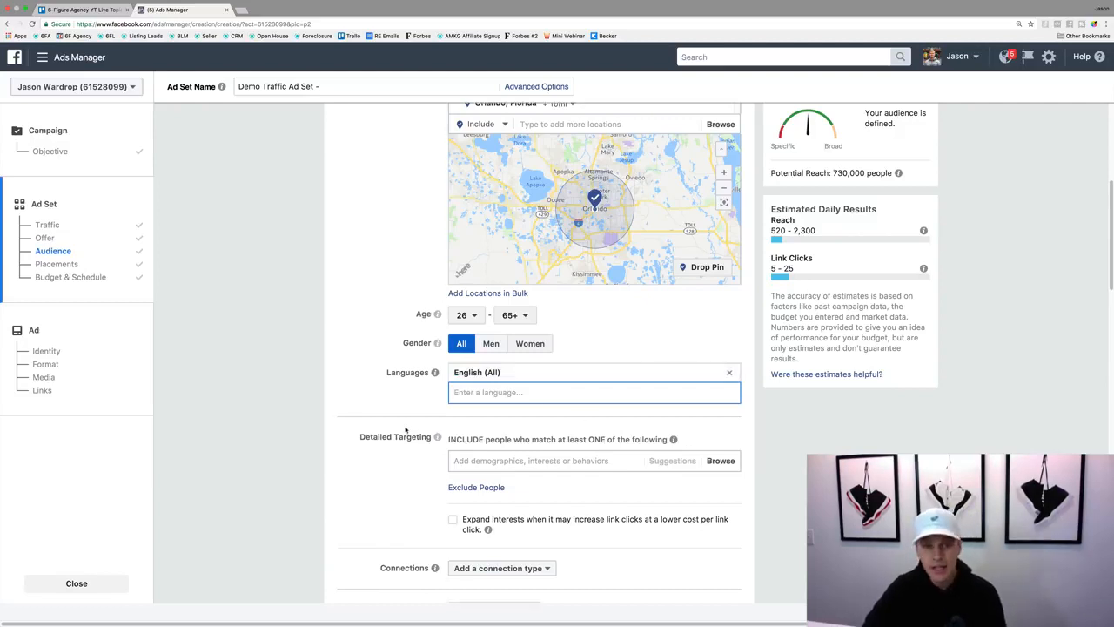
Step: Browse the detailed targeting demographics and examine the Education options, including the available education levels
scroll(582, 418, "down", 3)
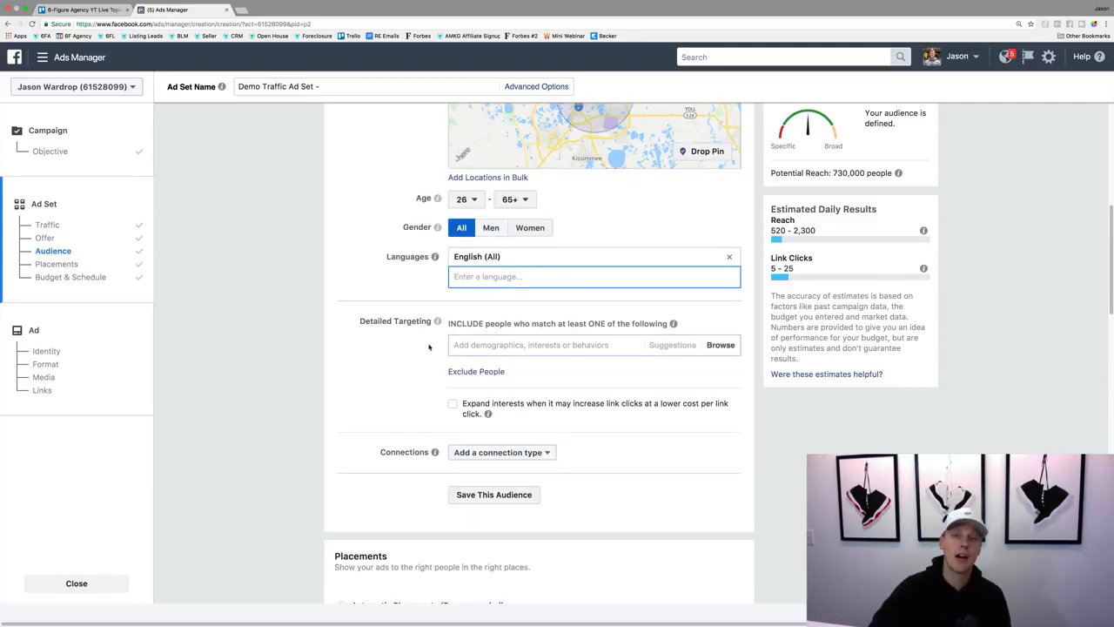
left_click(502, 345)
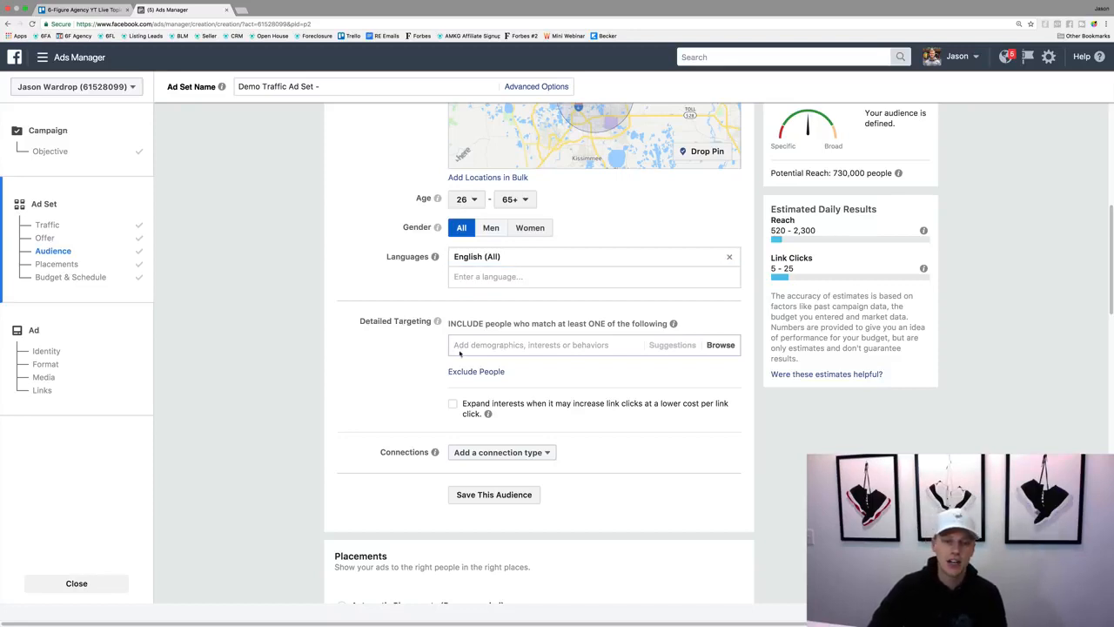
left_click(487, 345)
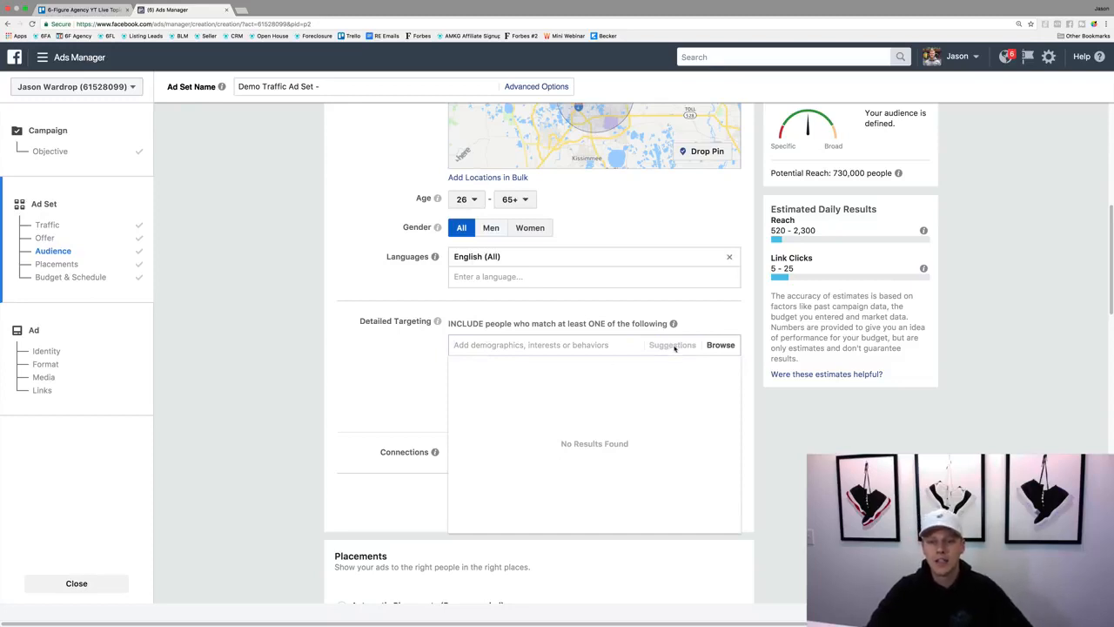
left_click(722, 345)
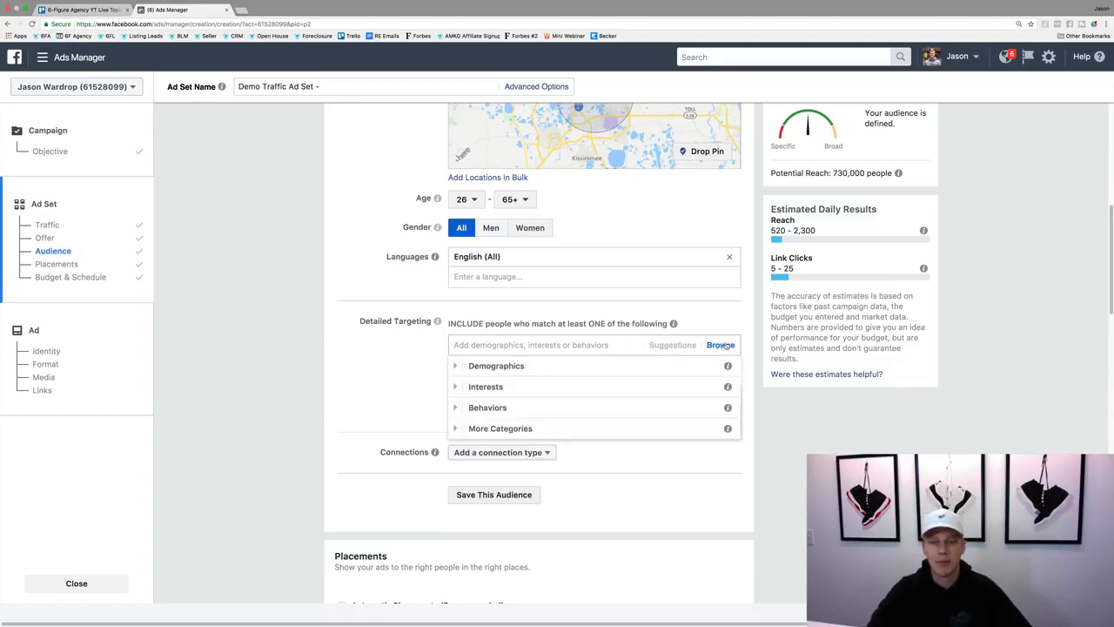
left_click(456, 366)
left_click(466, 387)
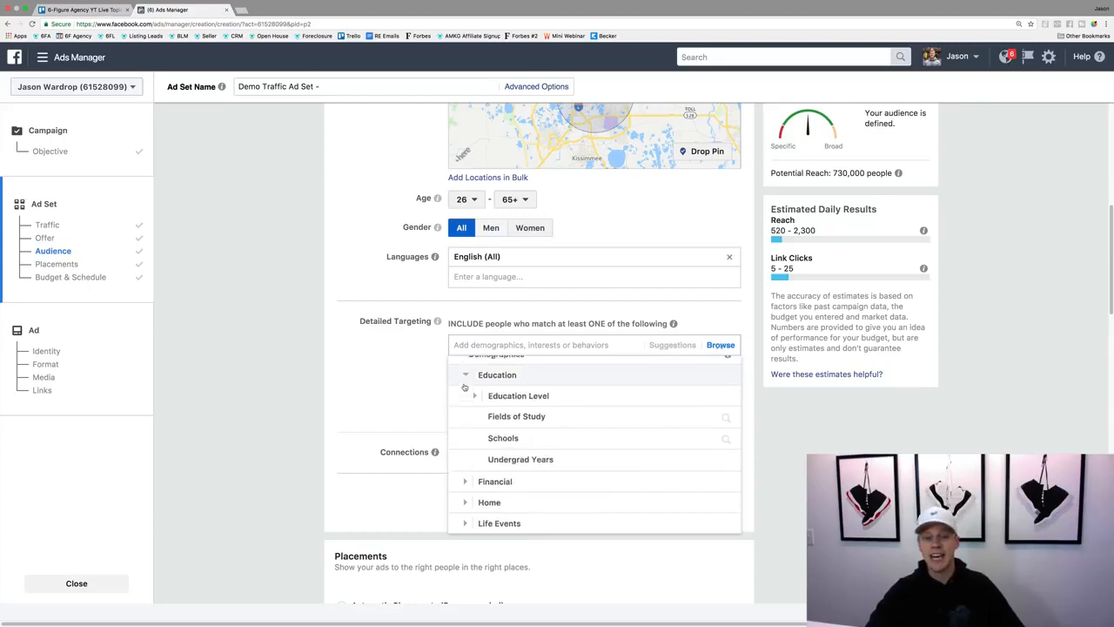
left_click(477, 386)
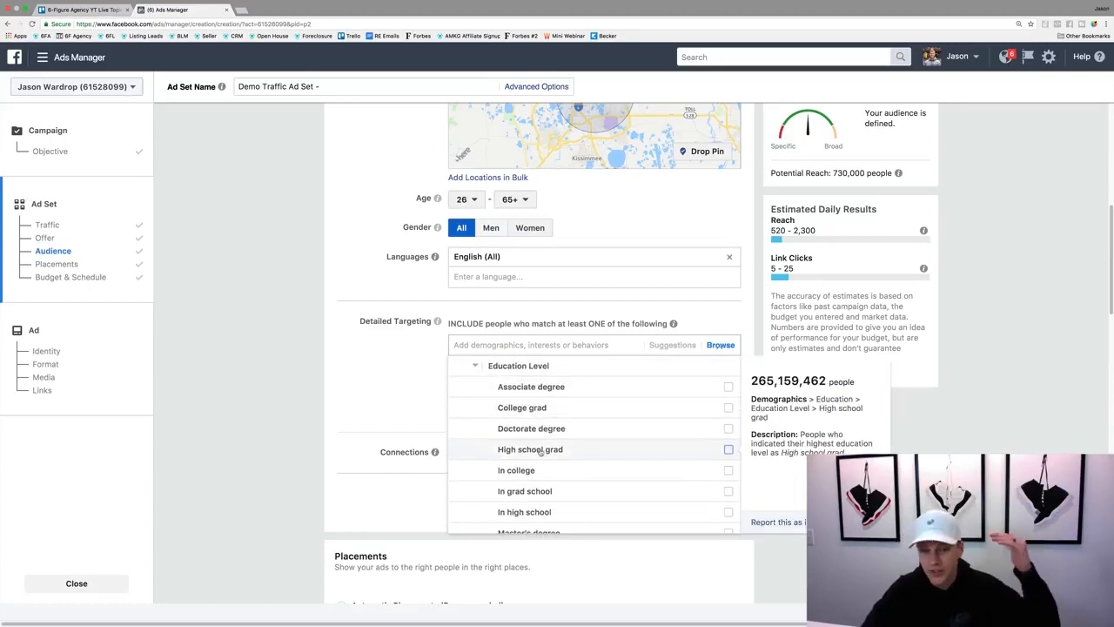
scroll(545, 469, "down", 2)
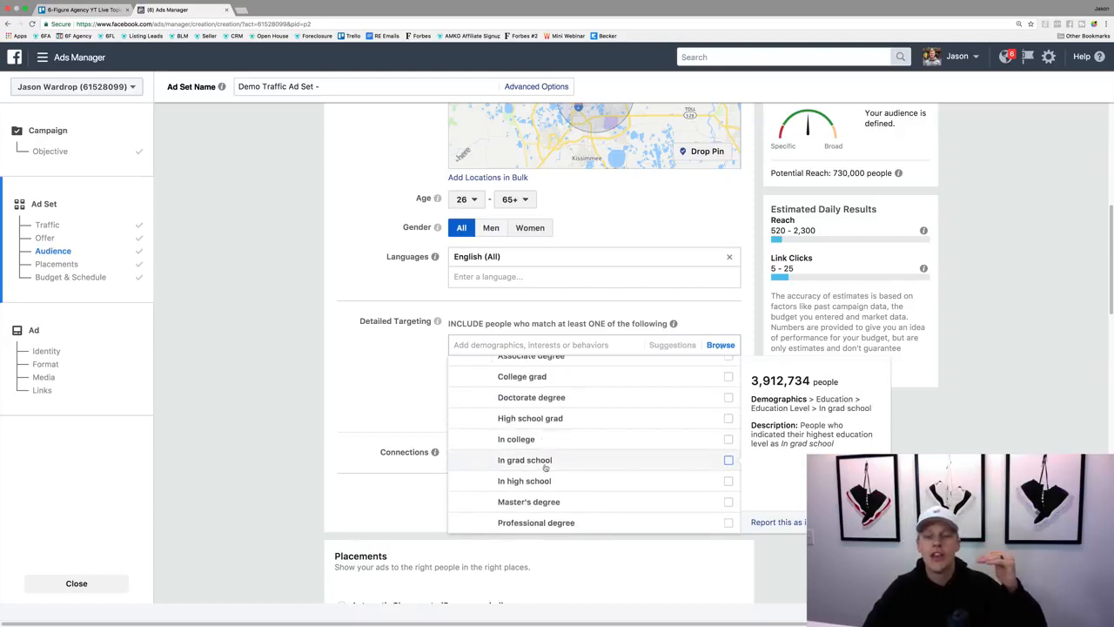
scroll(545, 469, "down", 5)
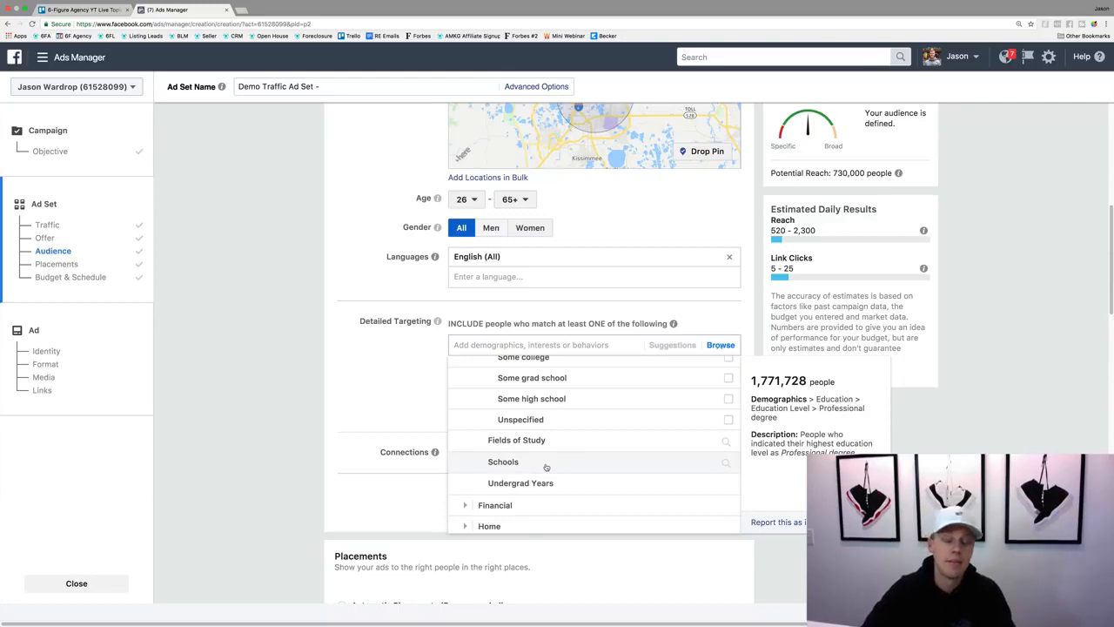
scroll(523, 462, "down", 2)
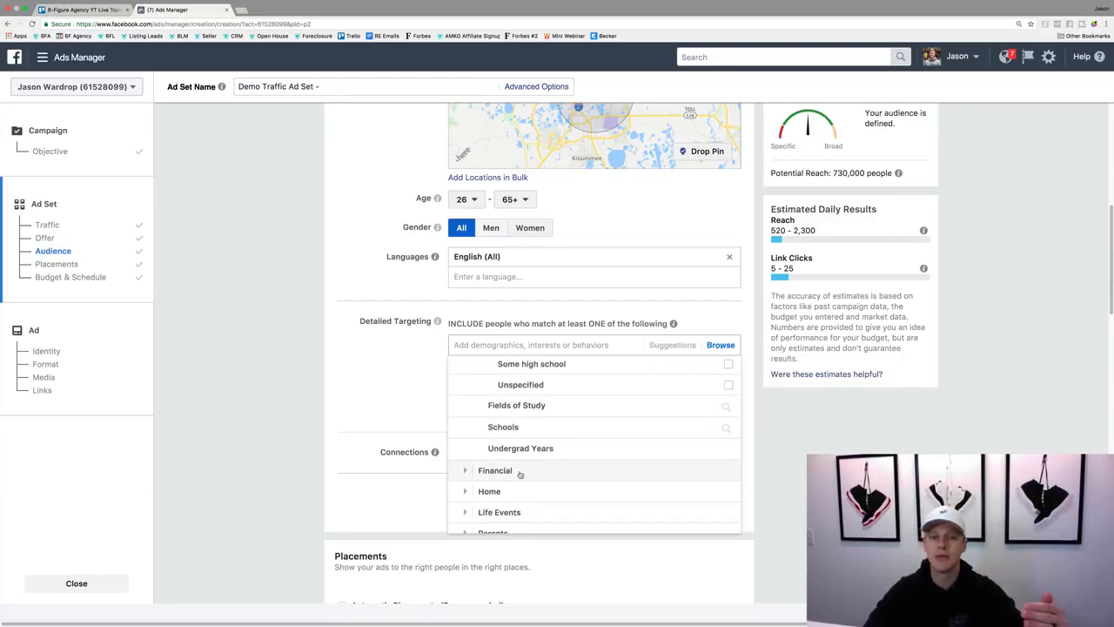
Step: Examine the household income and net worth brackets among the Financial demographics
left_click(464, 471)
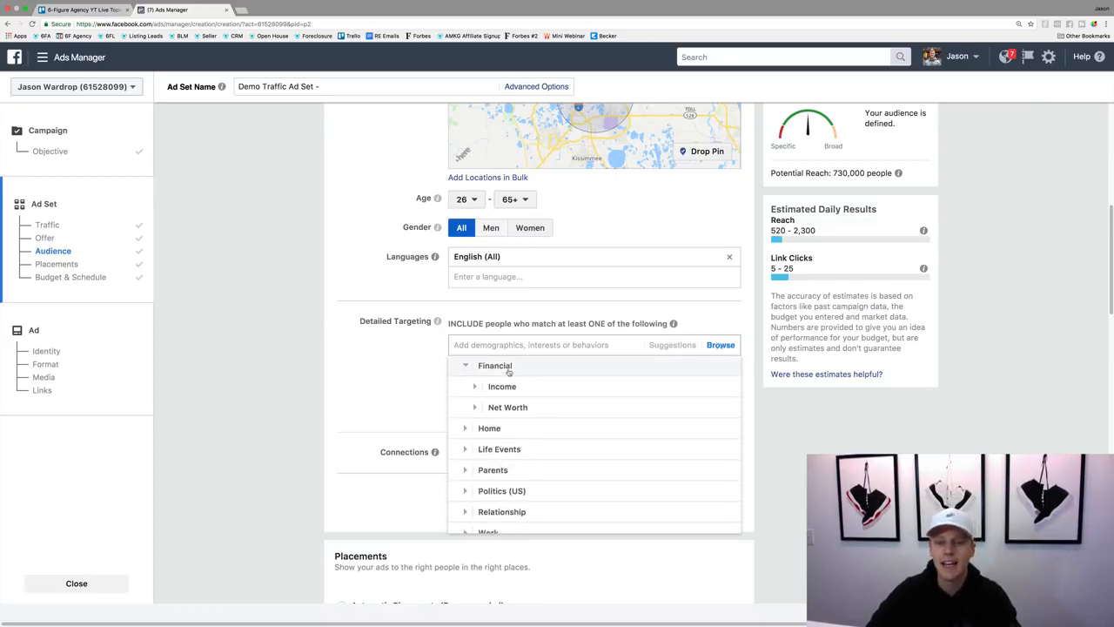
left_click(476, 387)
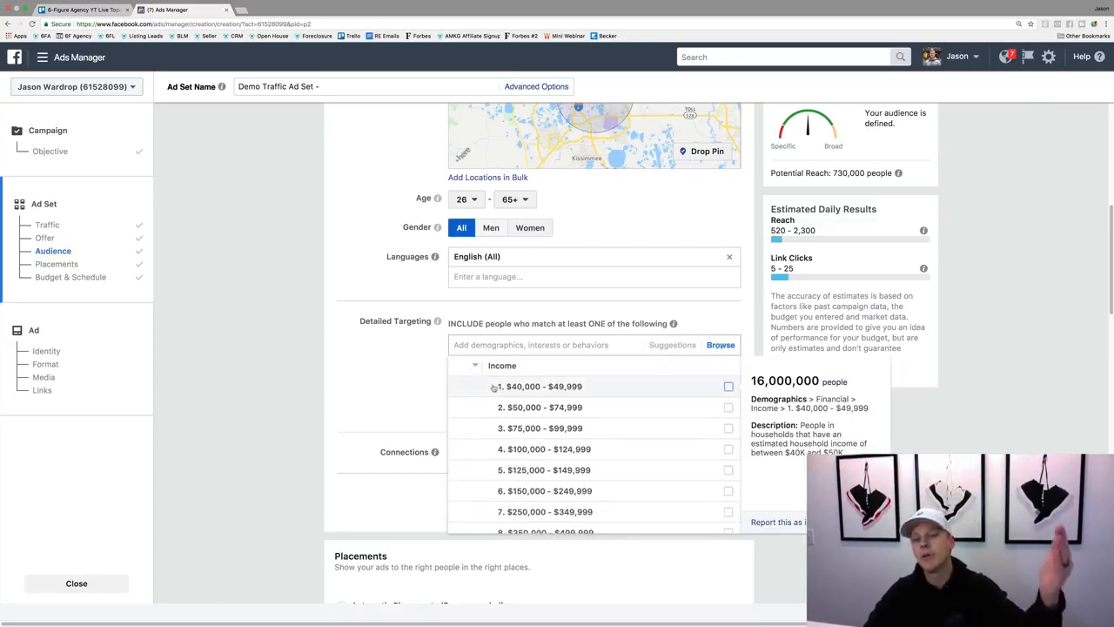
scroll(520, 414, "down", 2)
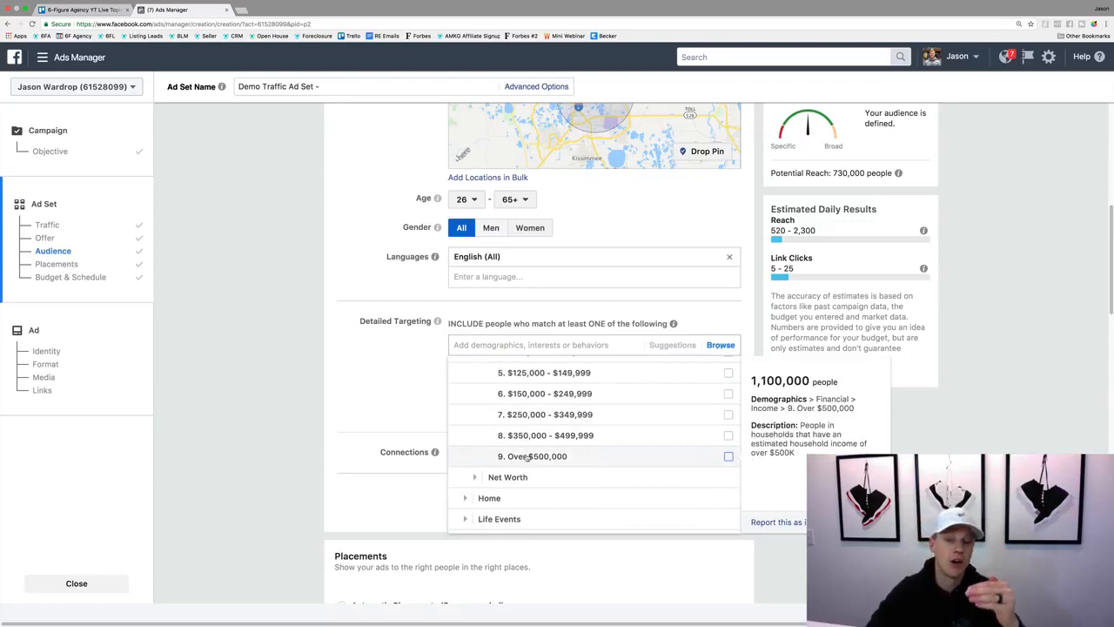
scroll(549, 457, "up", 1)
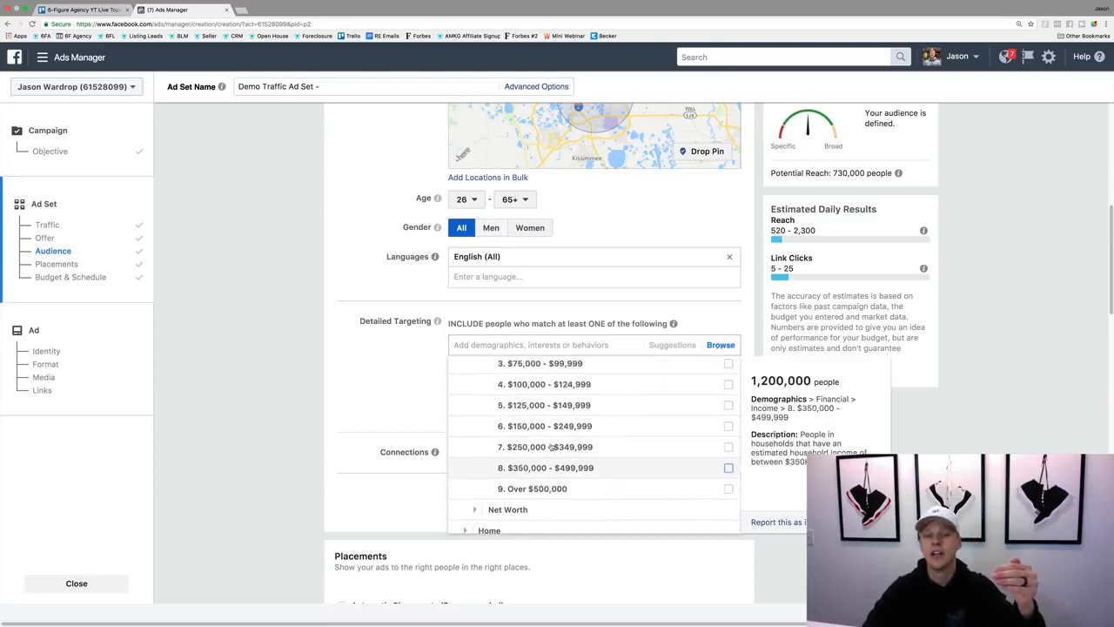
scroll(550, 447, "up", 2)
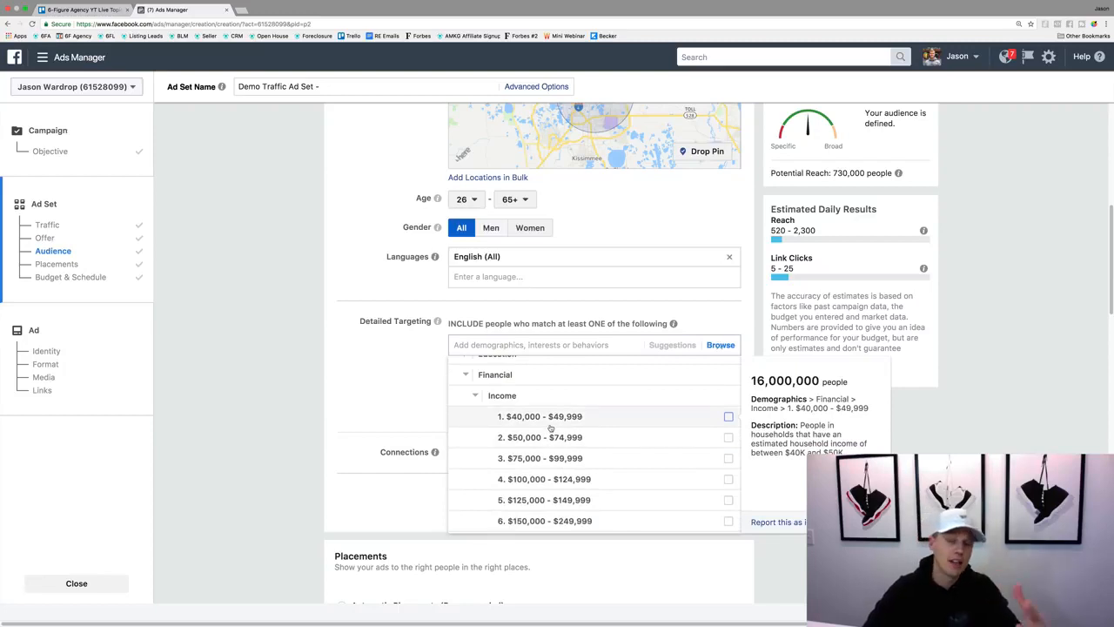
scroll(550, 435, "down", 3)
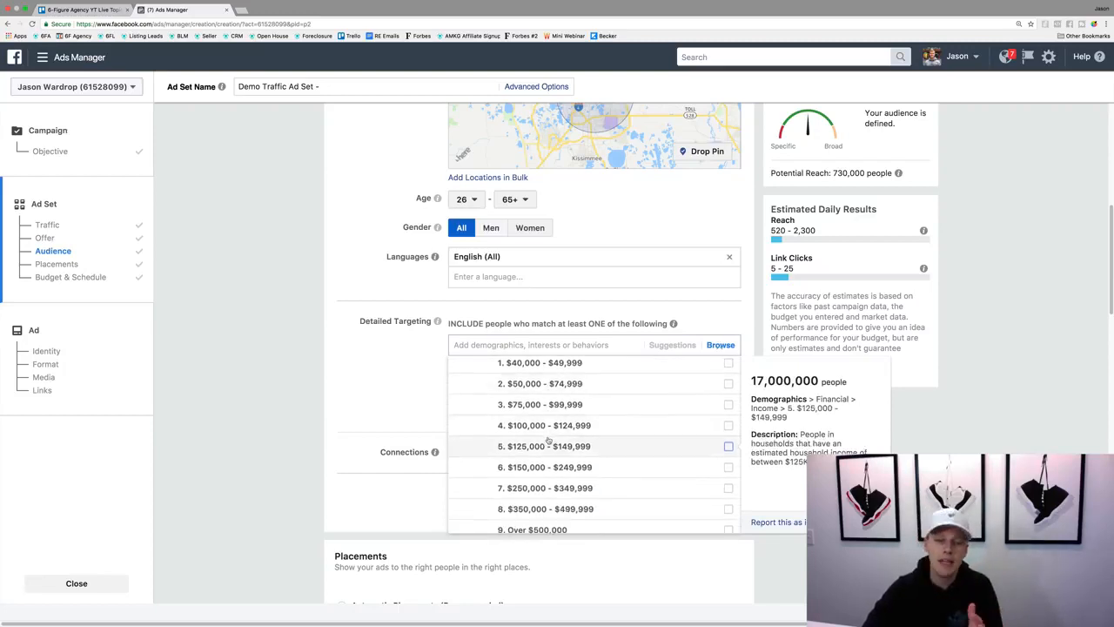
left_click(474, 493)
scroll(477, 492, "down", 2)
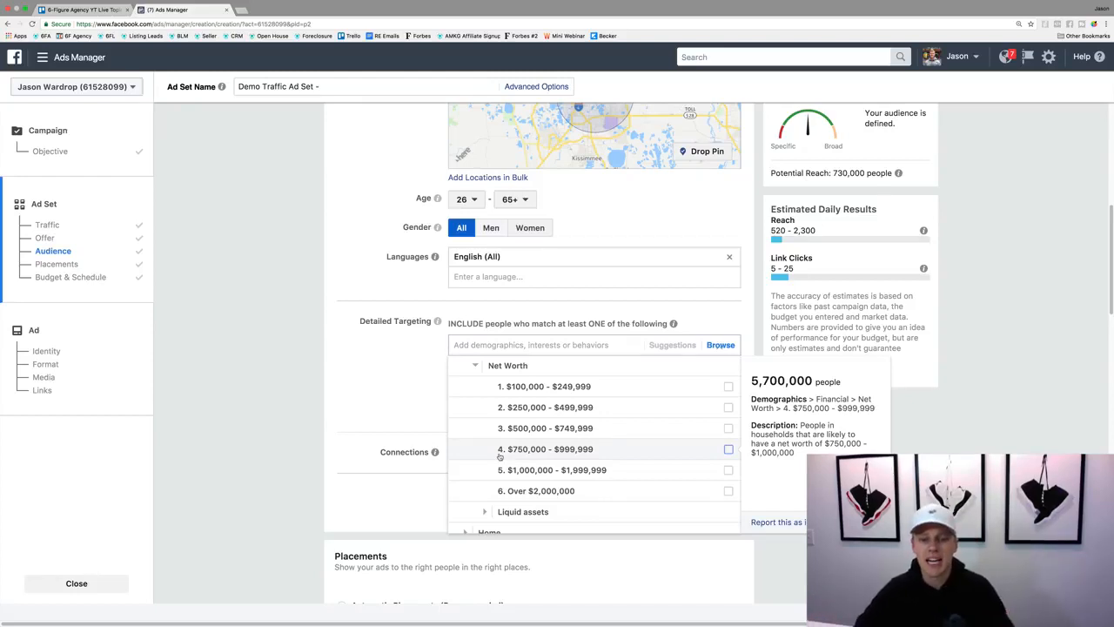
scroll(496, 453, "down", 2)
Step: Examine the Home demographics, including the Home Ownership options
left_click(466, 440)
scroll(466, 444, "down", 2)
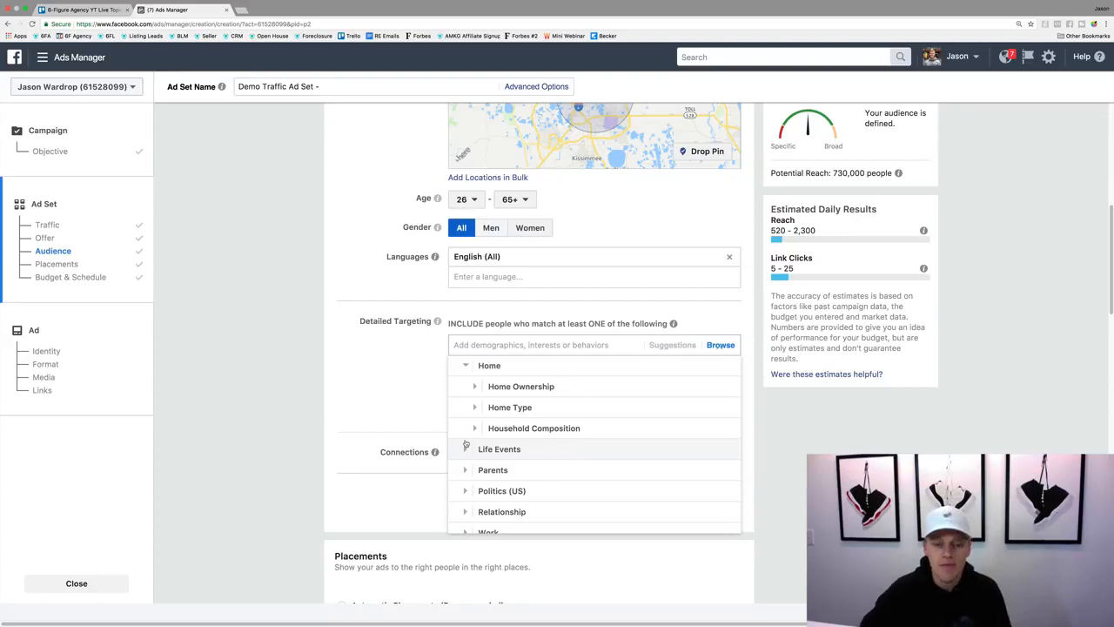
left_click(478, 388)
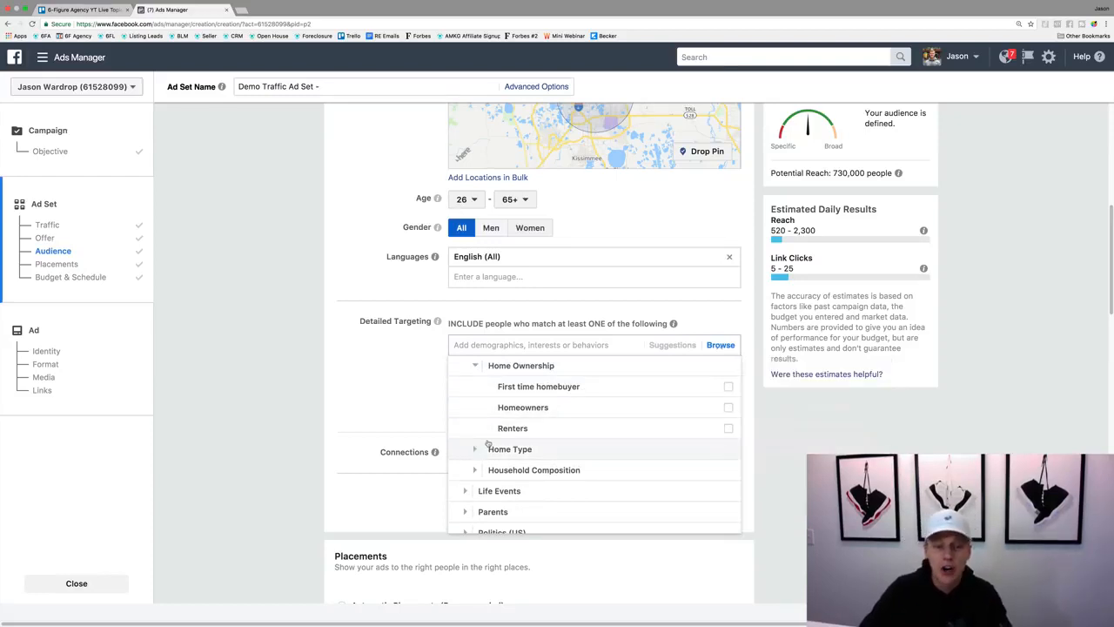
scroll(471, 450, "down", 2)
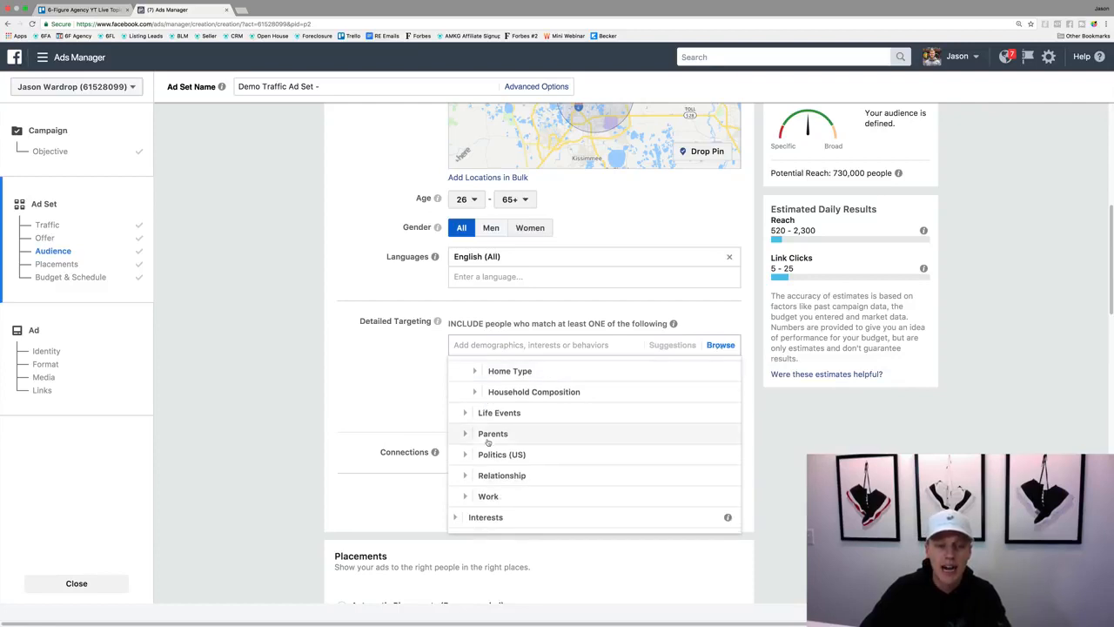
Step: Look through the Interests categories for detailed targeting and examine what Shopping and fashion contains
left_click(462, 517)
scroll(522, 427, "down", 5)
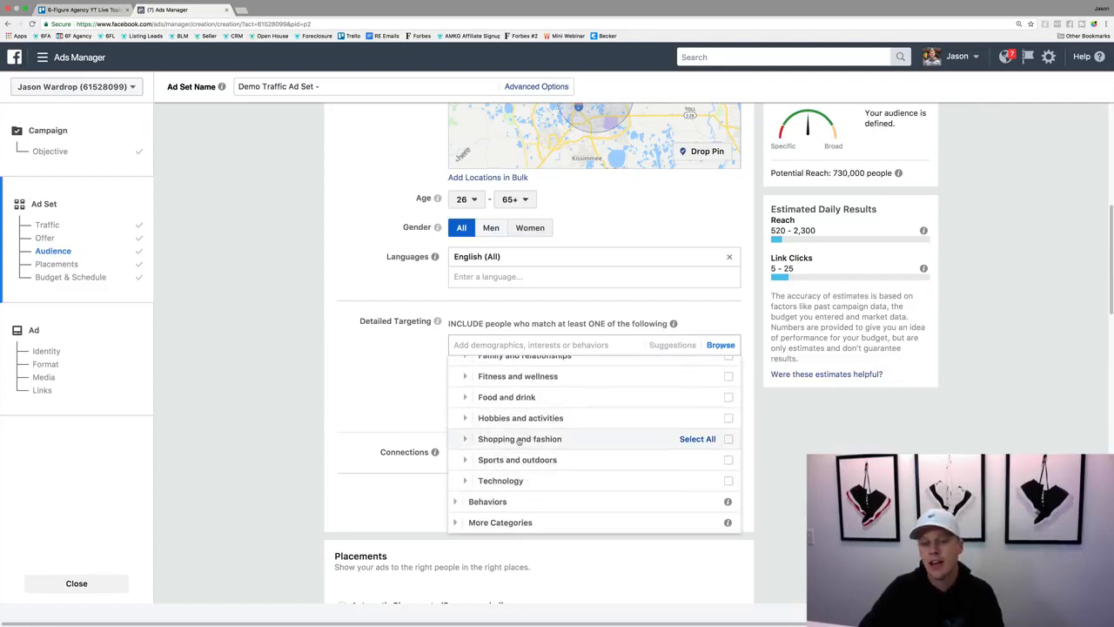
left_click(464, 440)
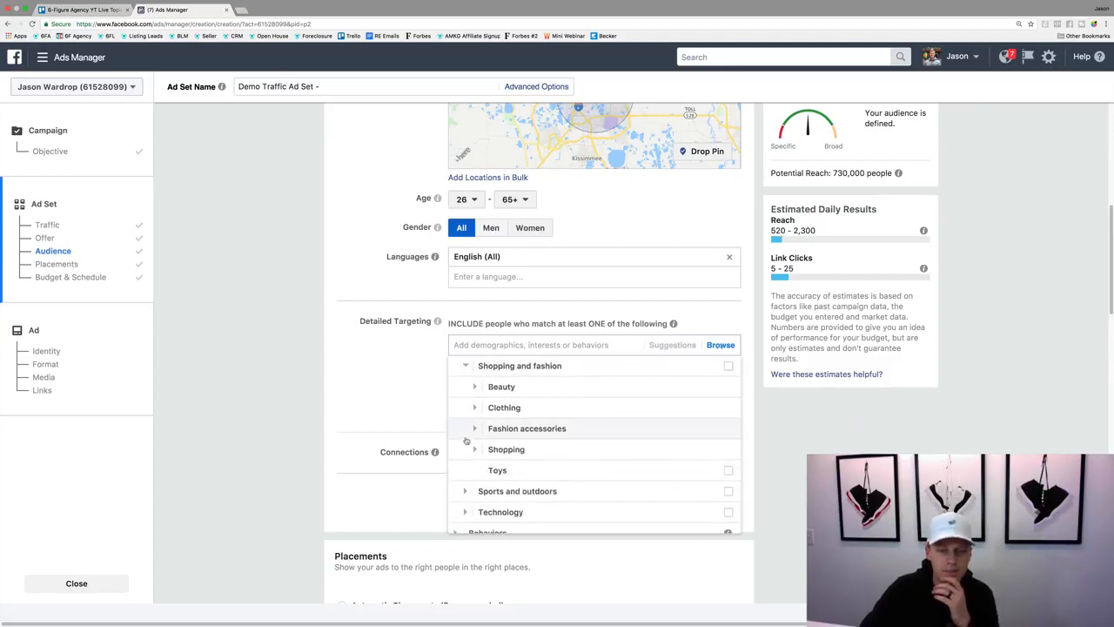
scroll(467, 441, "down", 3)
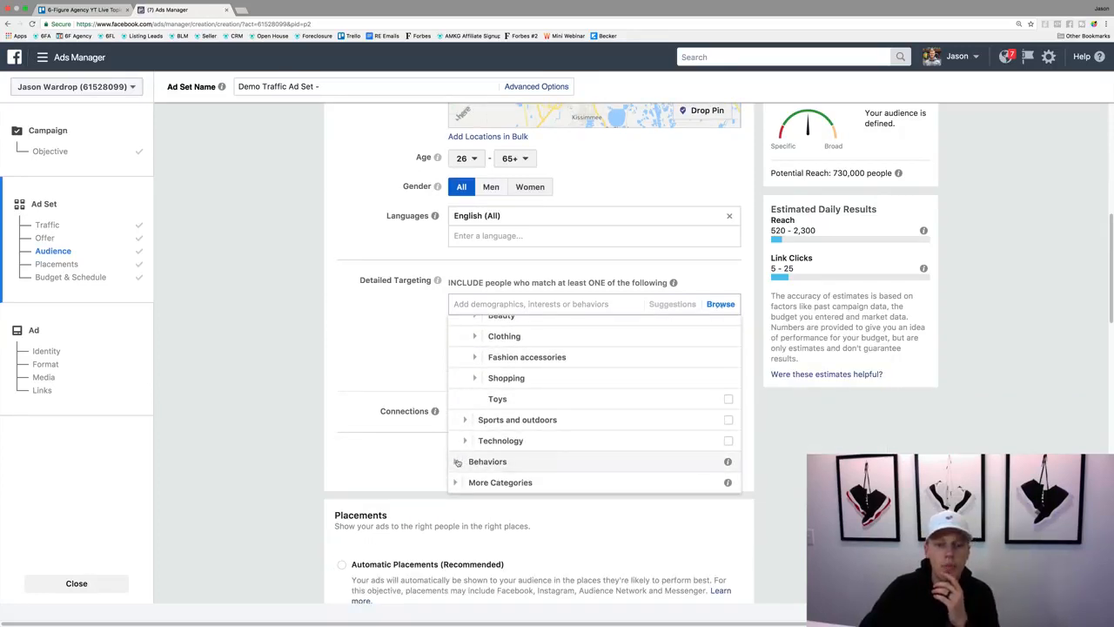
Step: Examine the Behaviors categories for detailed targeting, including the buyer profiles and other groups under Purchase behavior
left_click(457, 462)
scroll(489, 369, "down", 1)
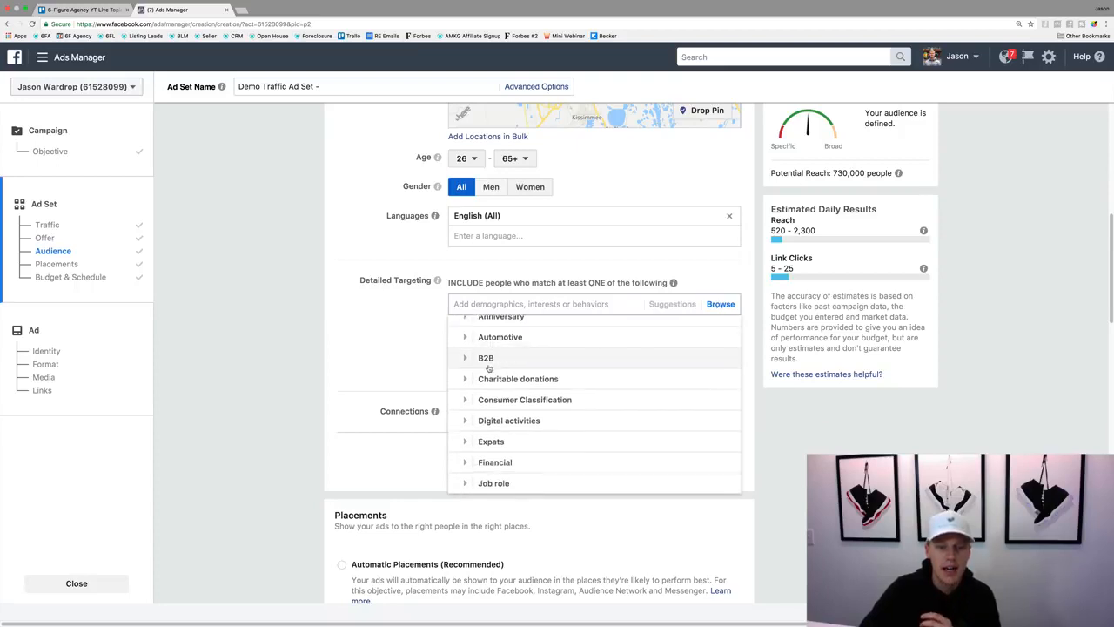
scroll(488, 369, "down", 5)
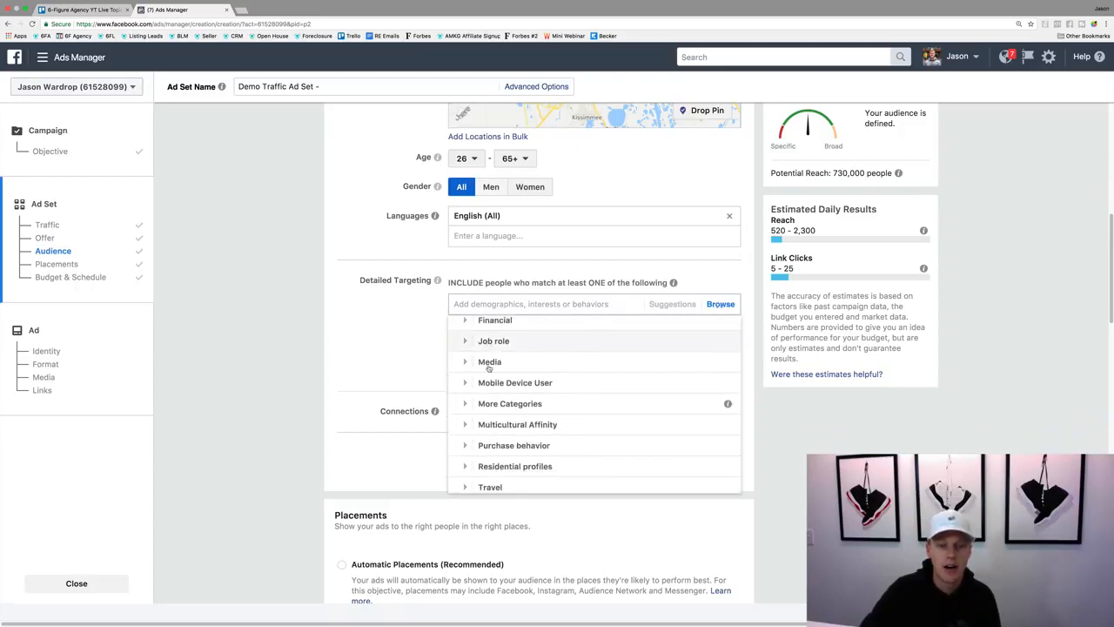
left_click(466, 430)
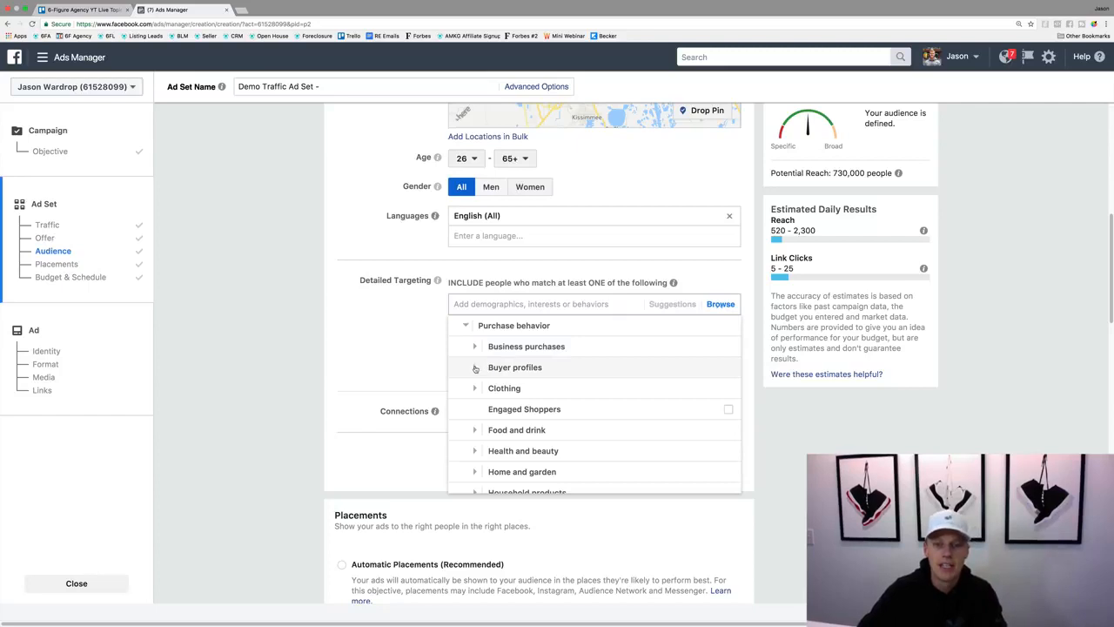
left_click(474, 368)
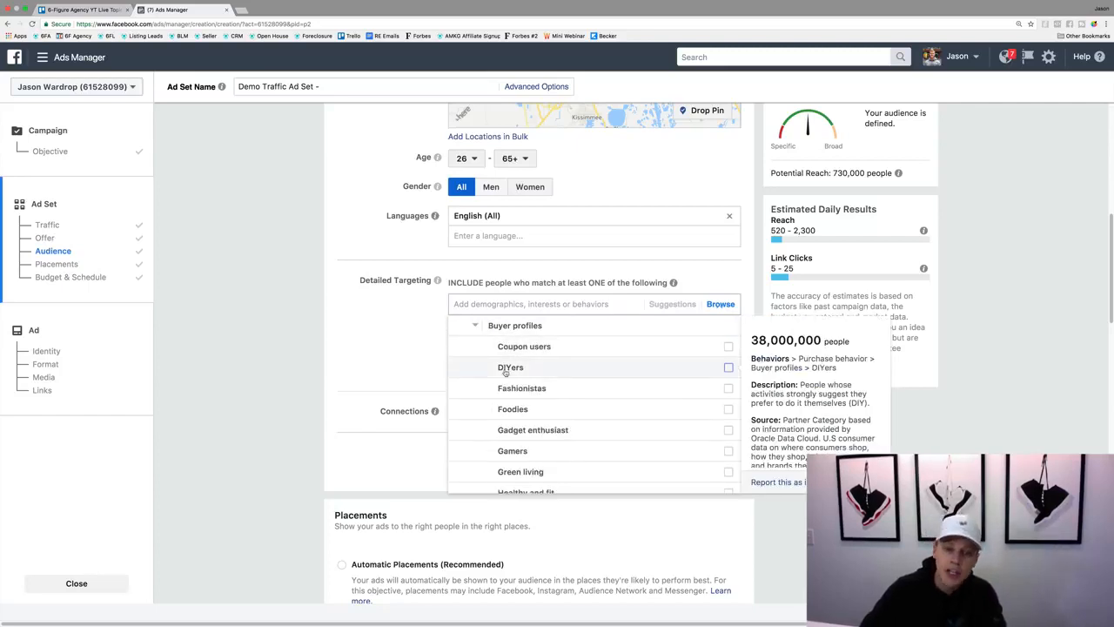
scroll(509, 370, "down", 3)
scroll(505, 371, "down", 3)
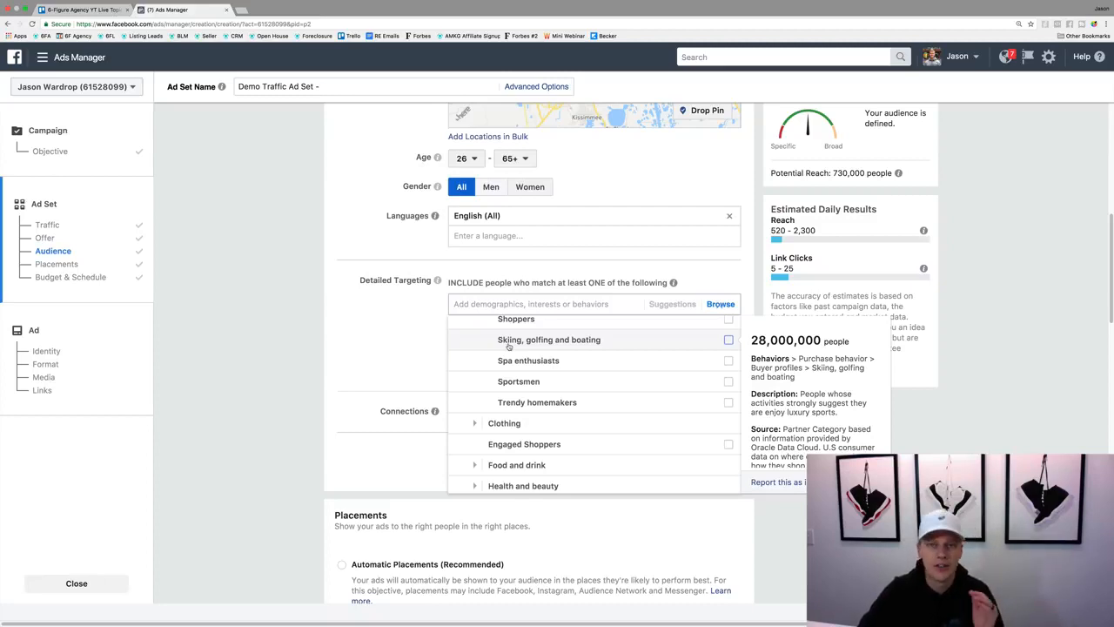
scroll(508, 346, "down", 5)
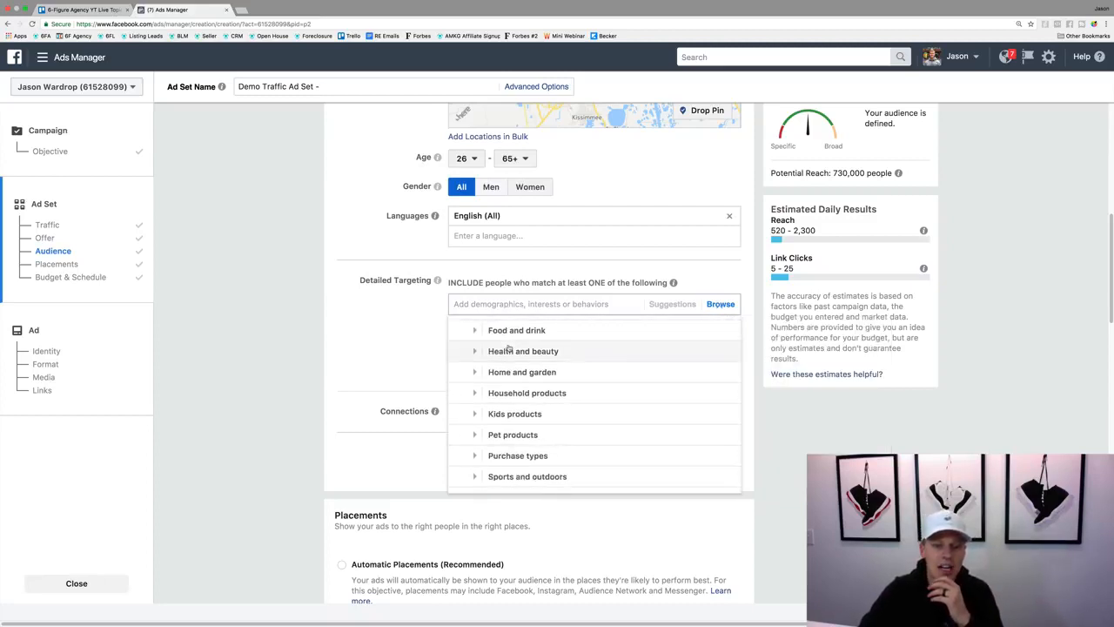
scroll(508, 346, "down", 3)
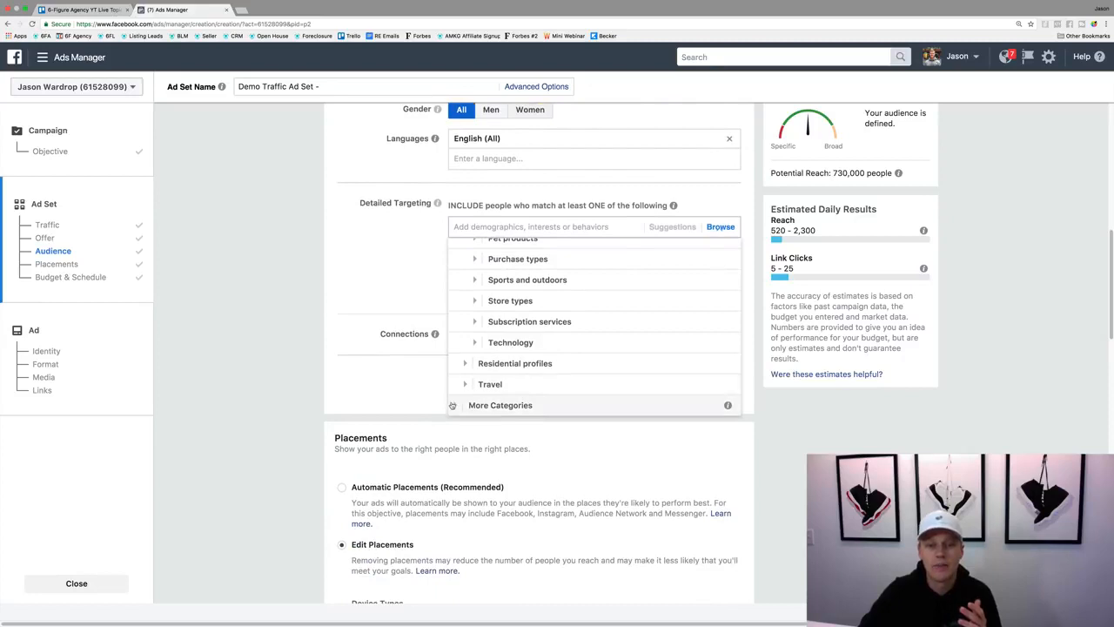
left_click(453, 406)
Step: Search the detailed targeting options for "real estate" and examine the Real estate interest without adding it
left_click(352, 285)
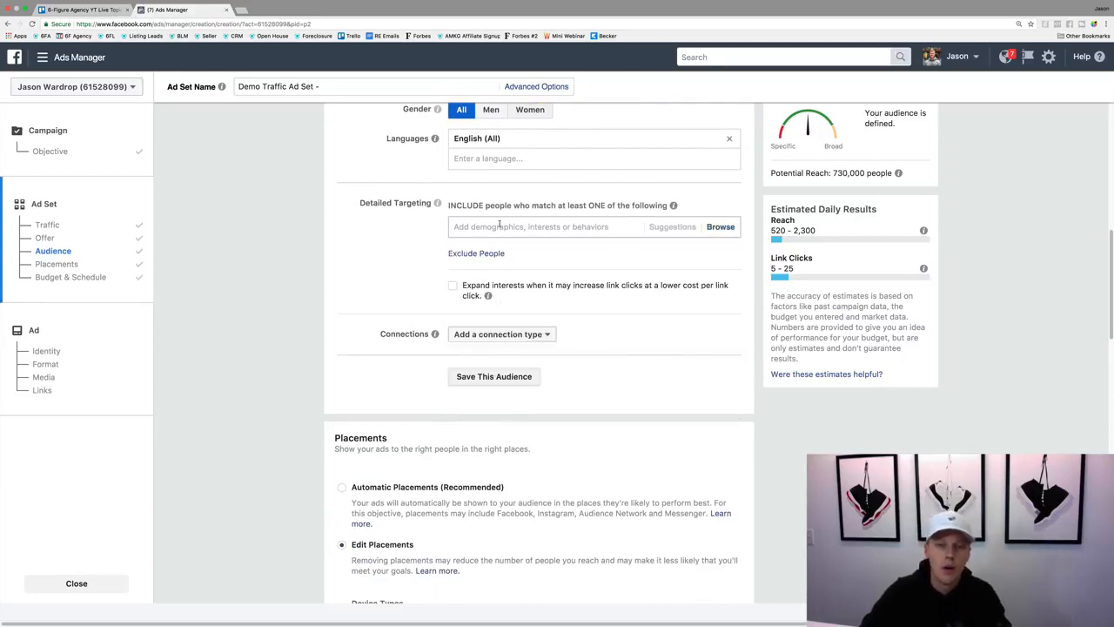
type("real estate")
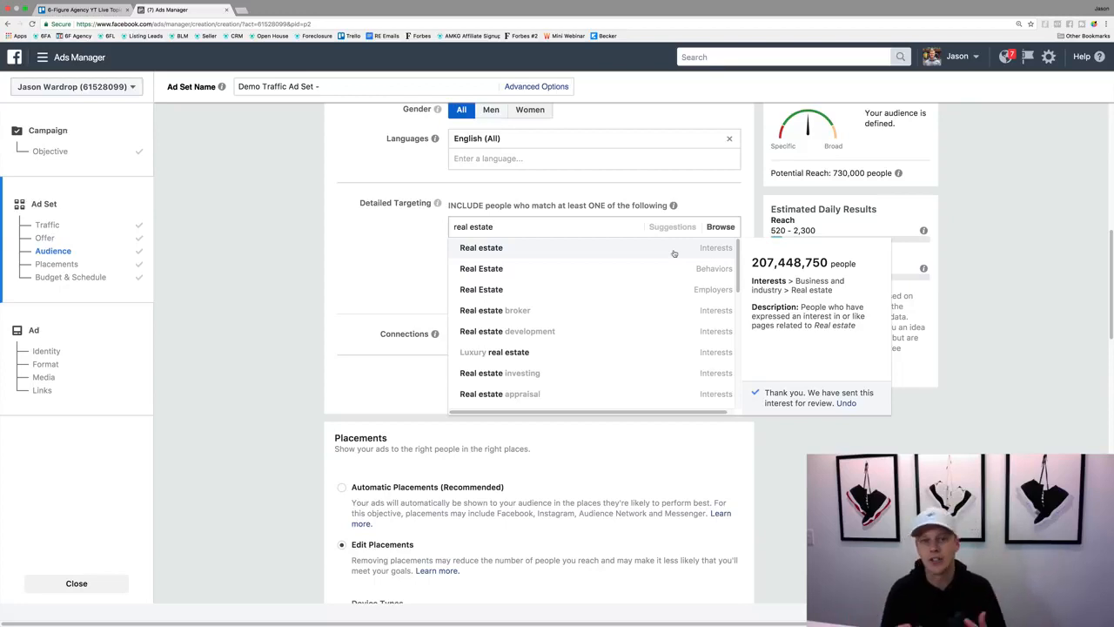
left_click(361, 288)
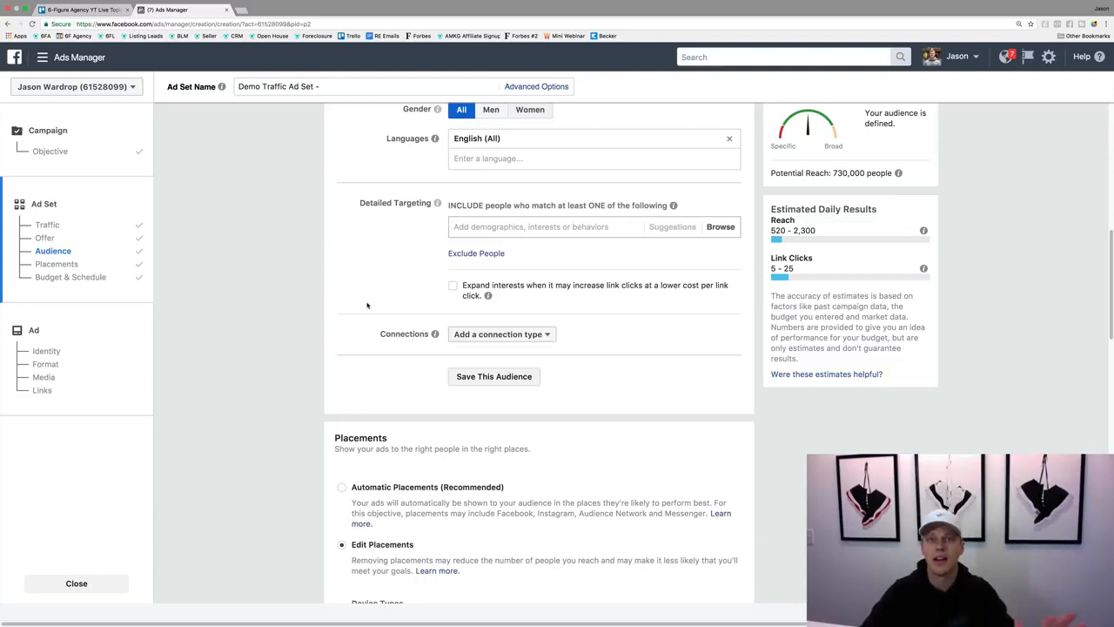
Step: Examine the connection types available for Facebook Pages, including the option to exclude people who like the Page
left_click(487, 337)
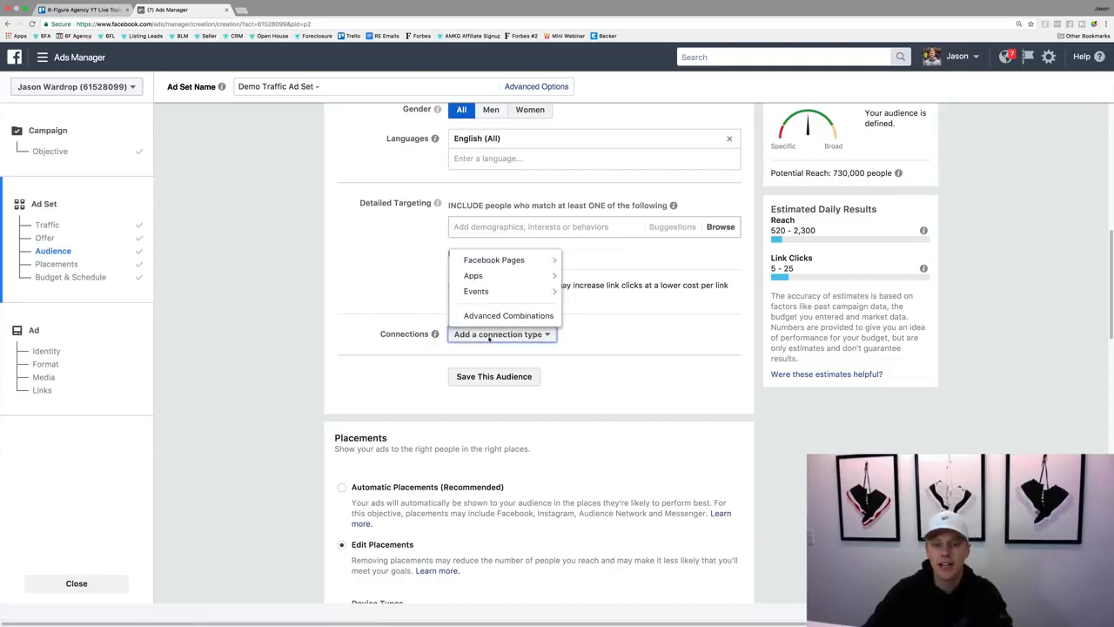
mouse_move(544, 278)
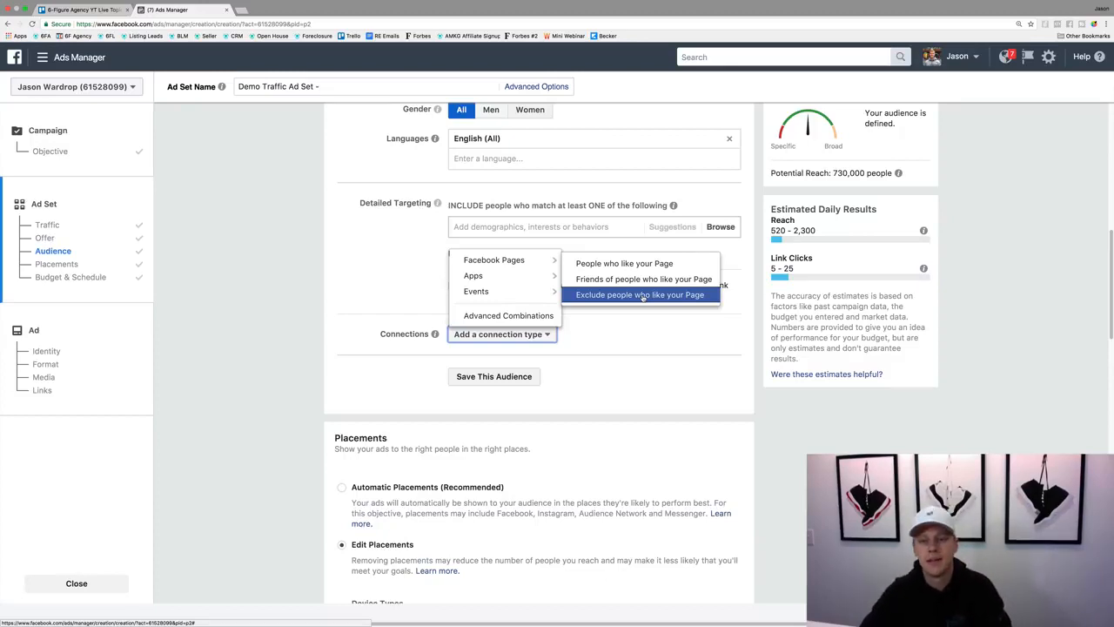
left_click(333, 376)
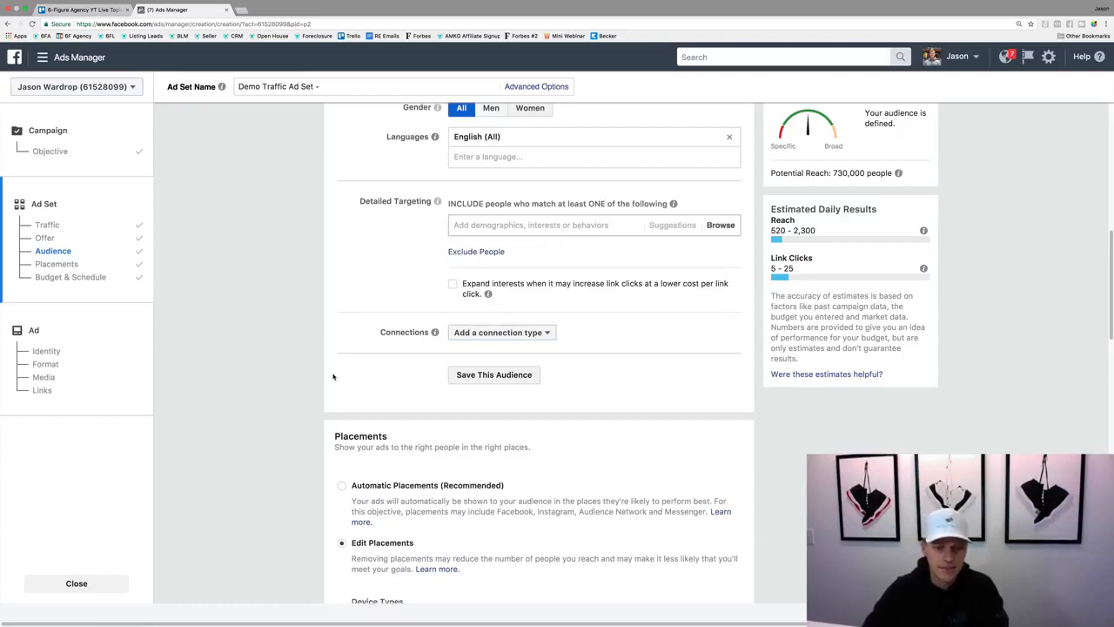
Step: Switch the ad set's placements to Automatic Placements and back to Edit Placements
scroll(333, 376, "down", 5)
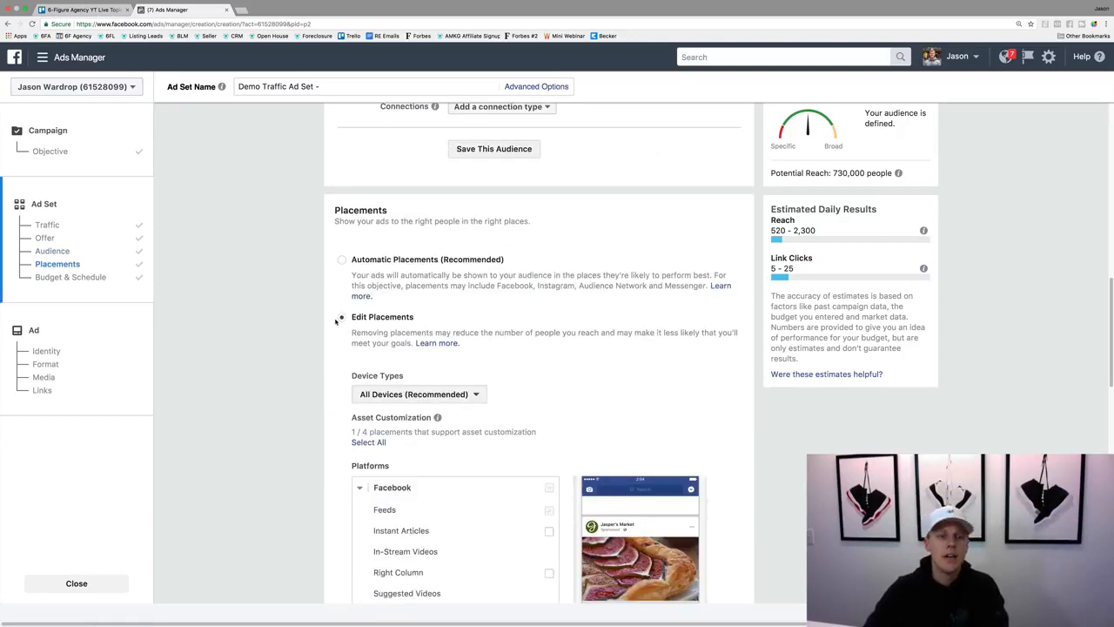
left_click(342, 260)
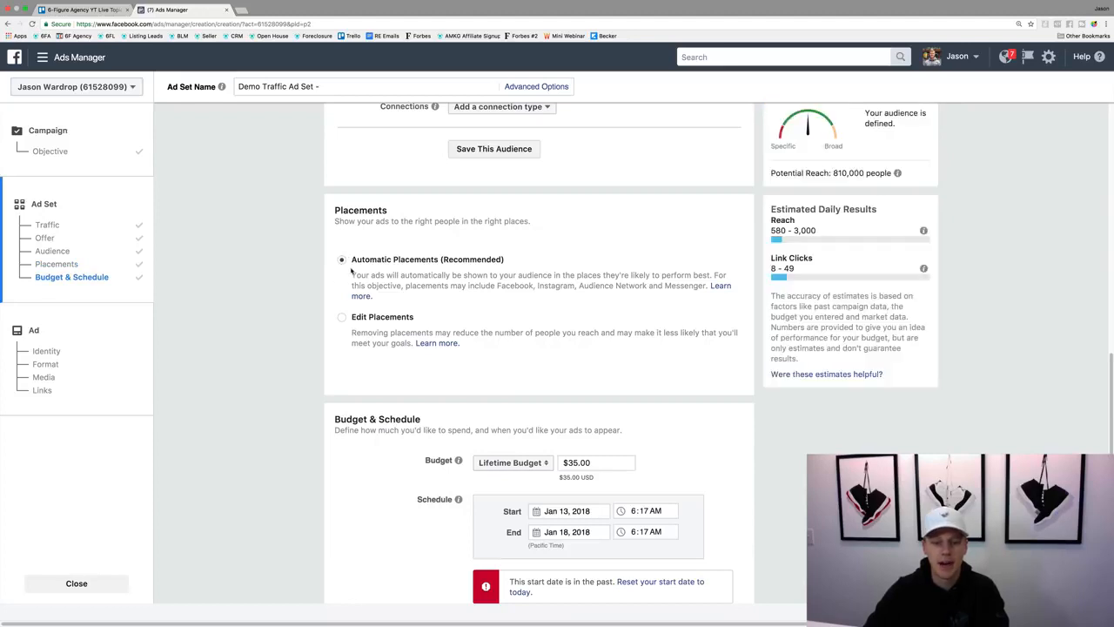
left_click(342, 317)
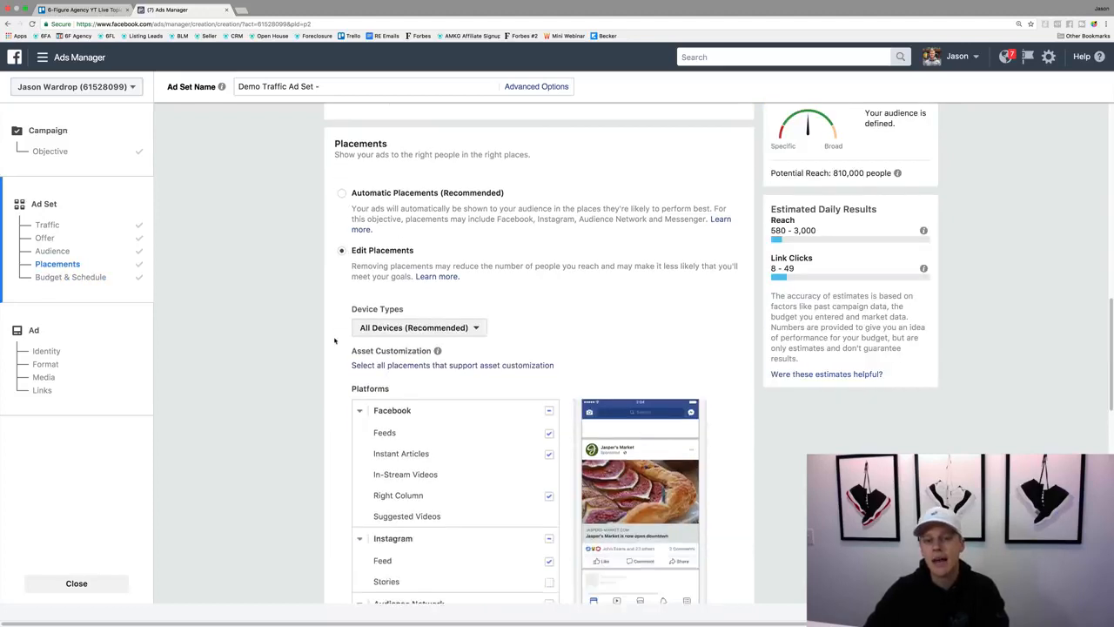
Step: Review the placement platforms and the device type choices, leaving All Devices selected
scroll(336, 335, "down", 3)
scroll(331, 325, "down", 1)
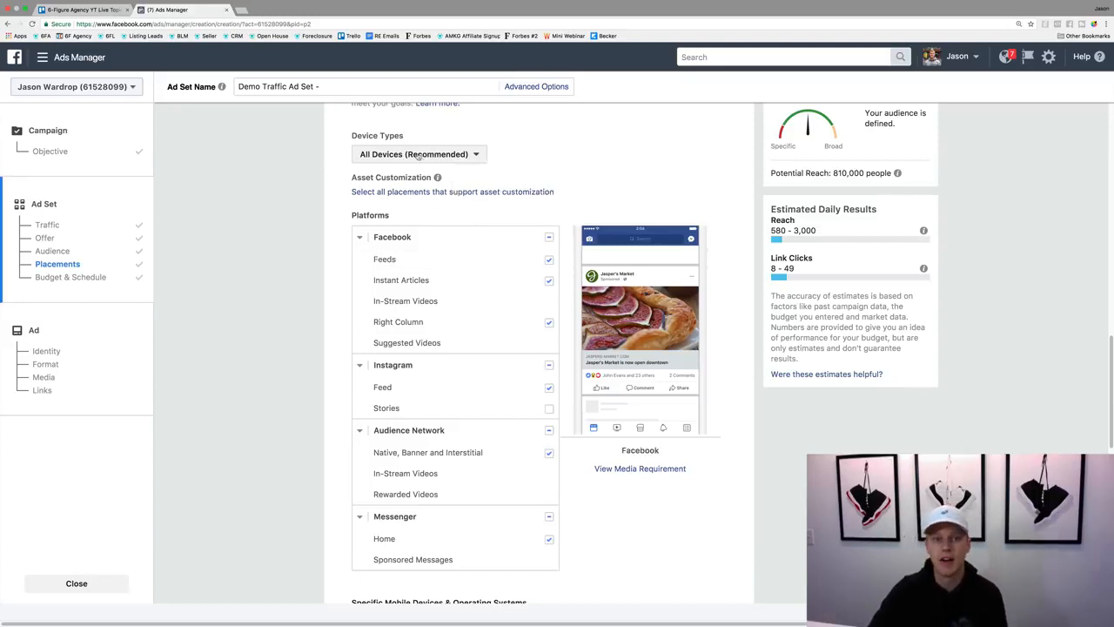
left_click(380, 156)
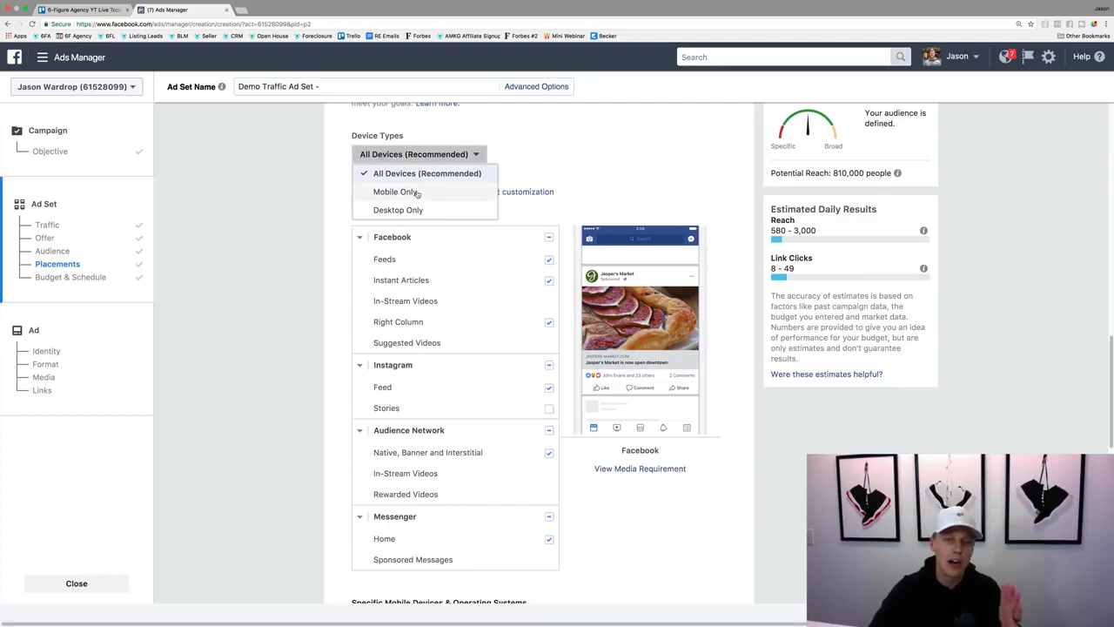
left_click(555, 158)
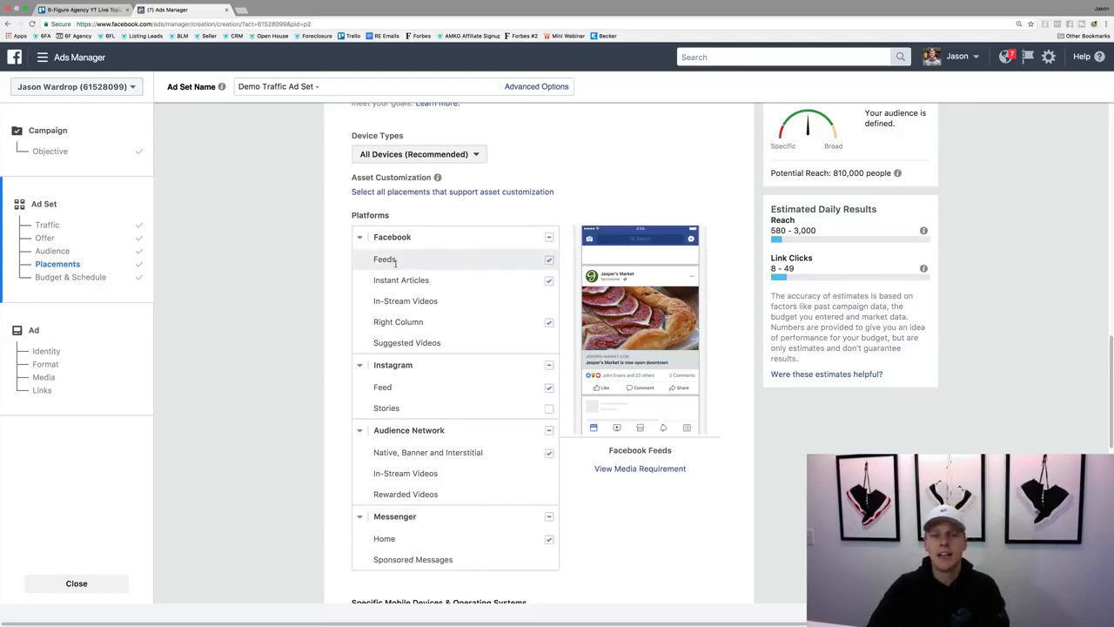
Step: Limit the placements to Facebook Feeds by deselecting Instant Articles, Right Column, Instagram, Audience Network and Messenger
left_click(549, 279)
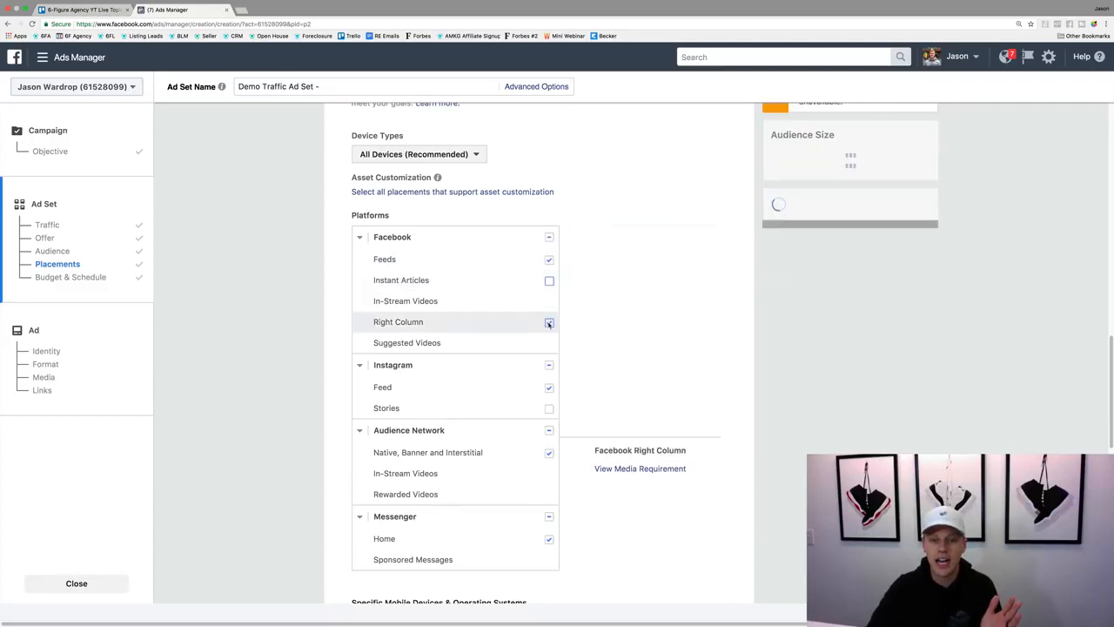
left_click(549, 322)
left_click(549, 366)
left_click(549, 430)
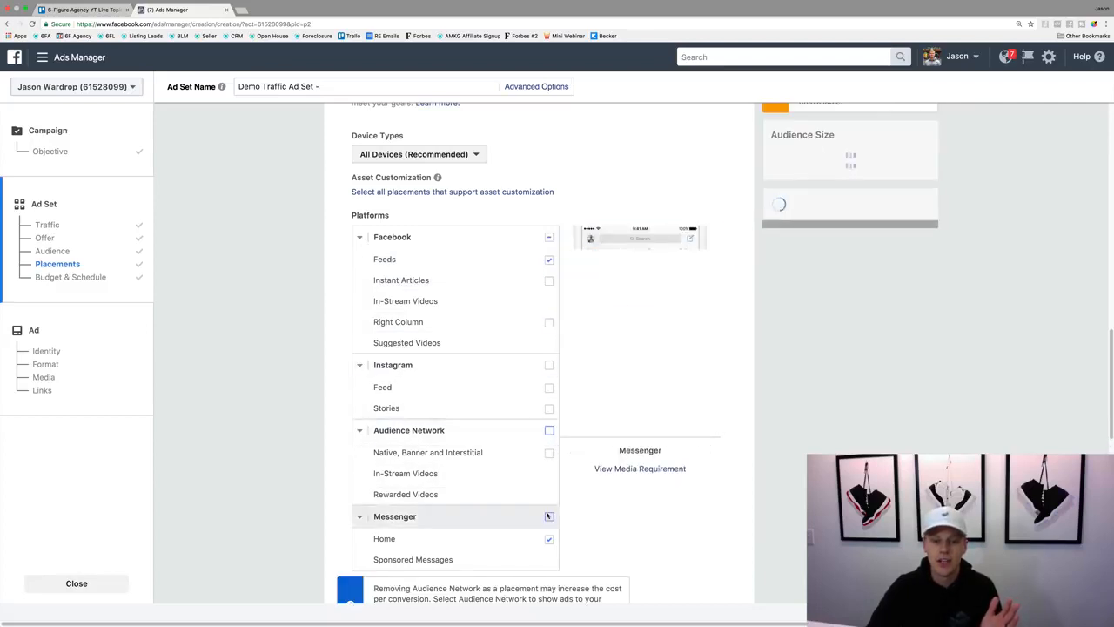
left_click(549, 517)
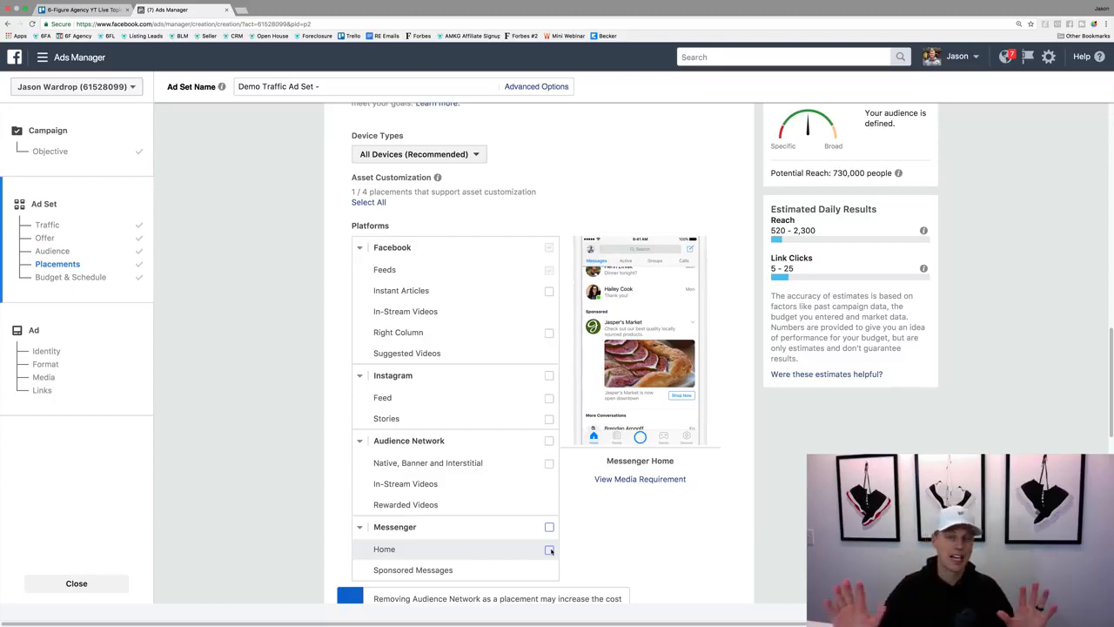
Step: Change the ad set's budget type to Daily Budget in the Budget & Schedule section
scroll(584, 483, "down", 5)
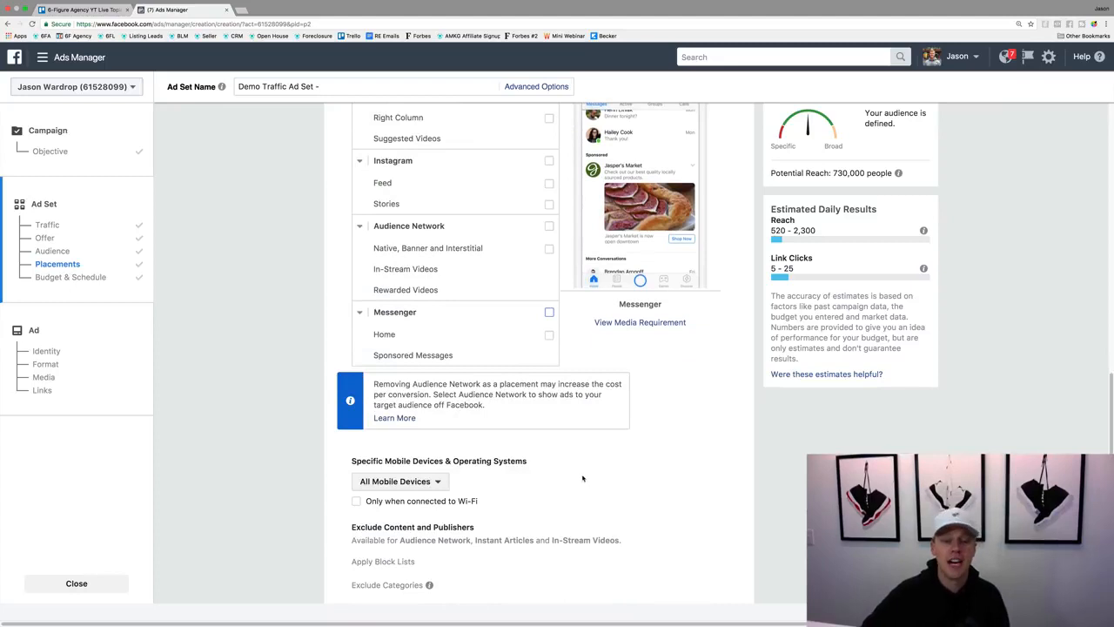
scroll(583, 479, "down", 3)
scroll(523, 359, "down", 1)
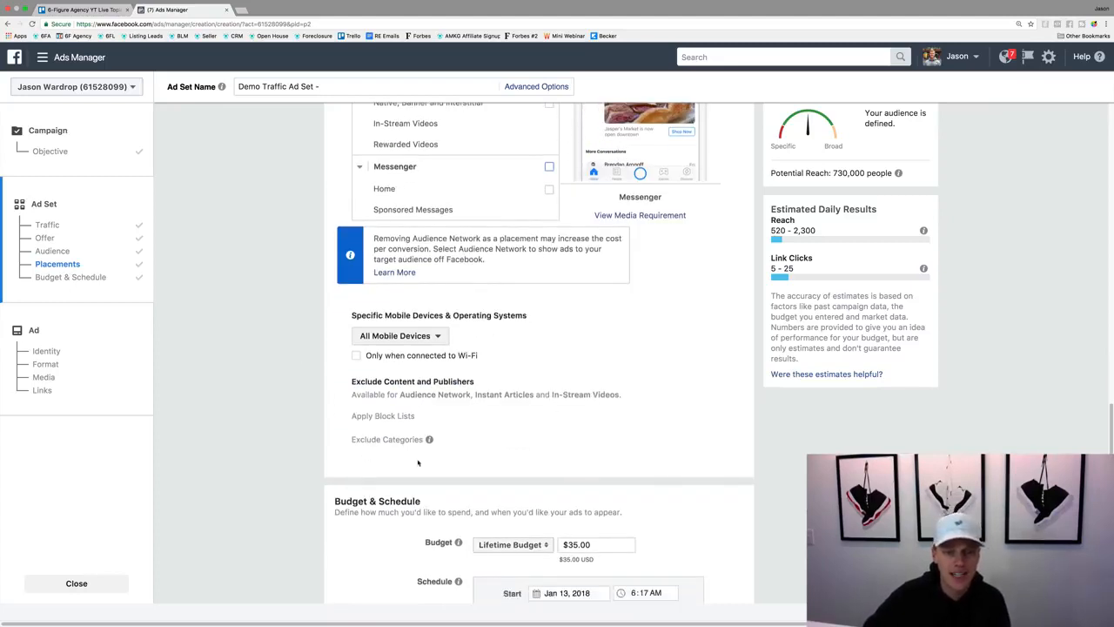
scroll(365, 451, "down", 4)
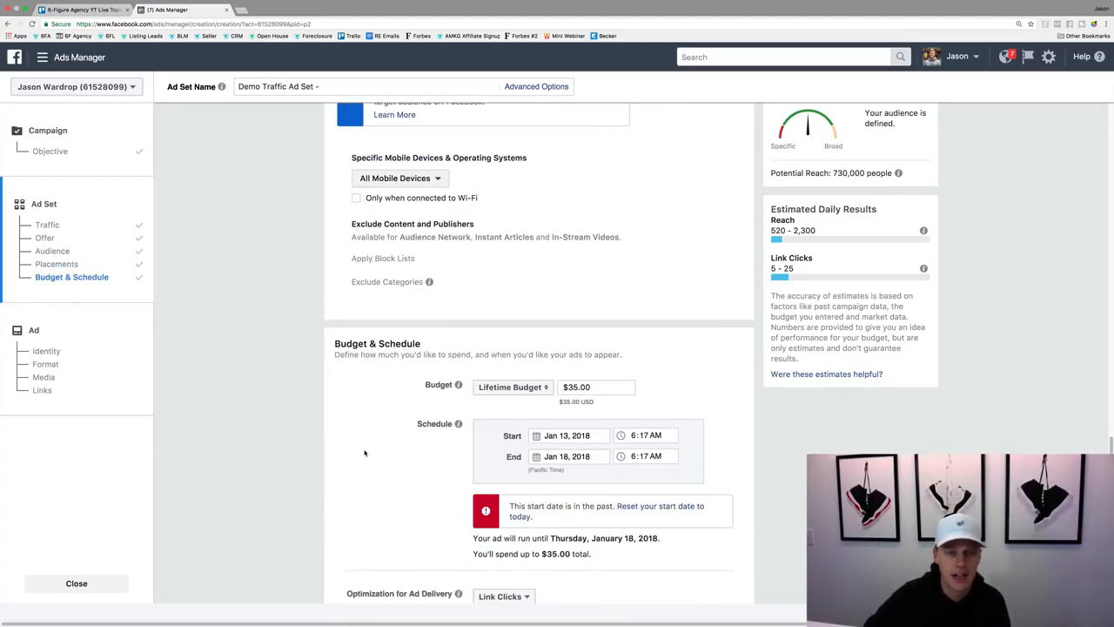
left_click(504, 388)
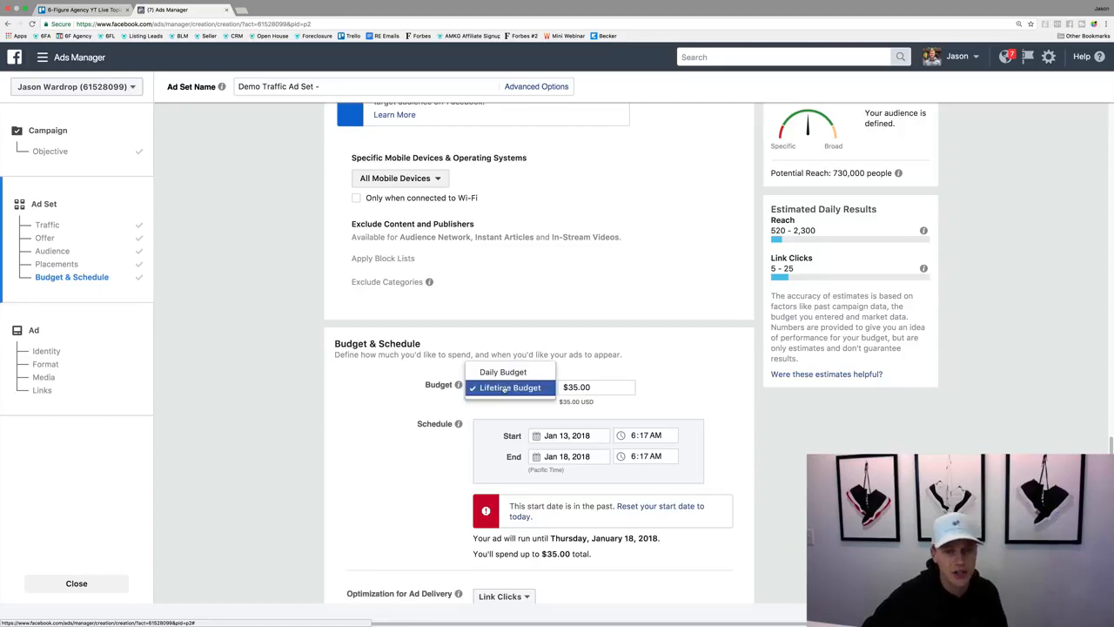
left_click(504, 374)
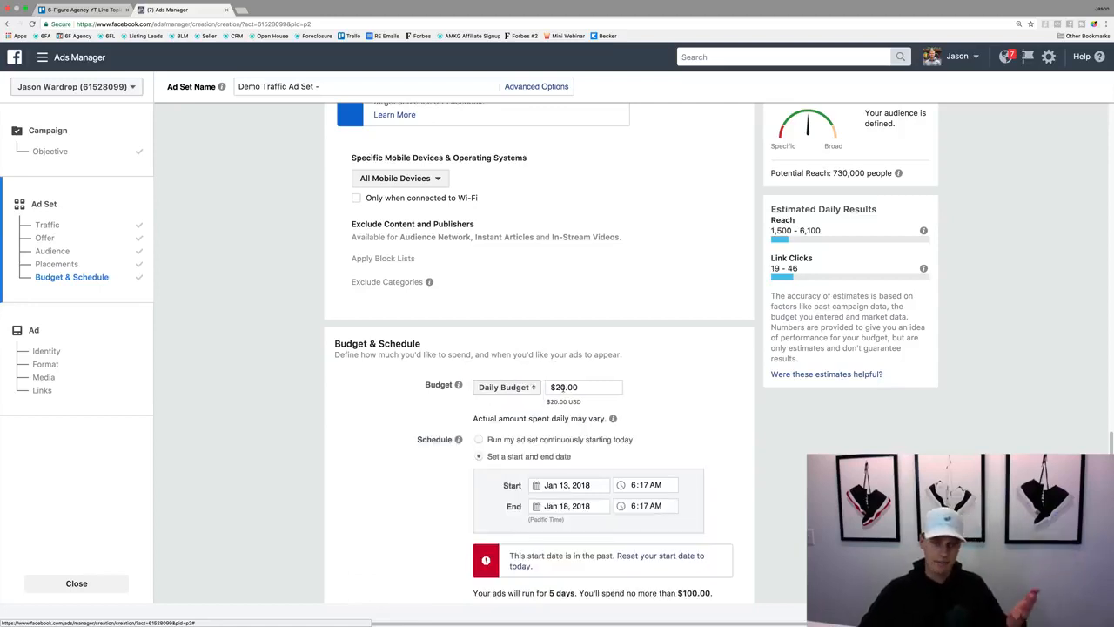
Step: Check the potential reach and set the daily budget to $10.00
left_click(554, 386)
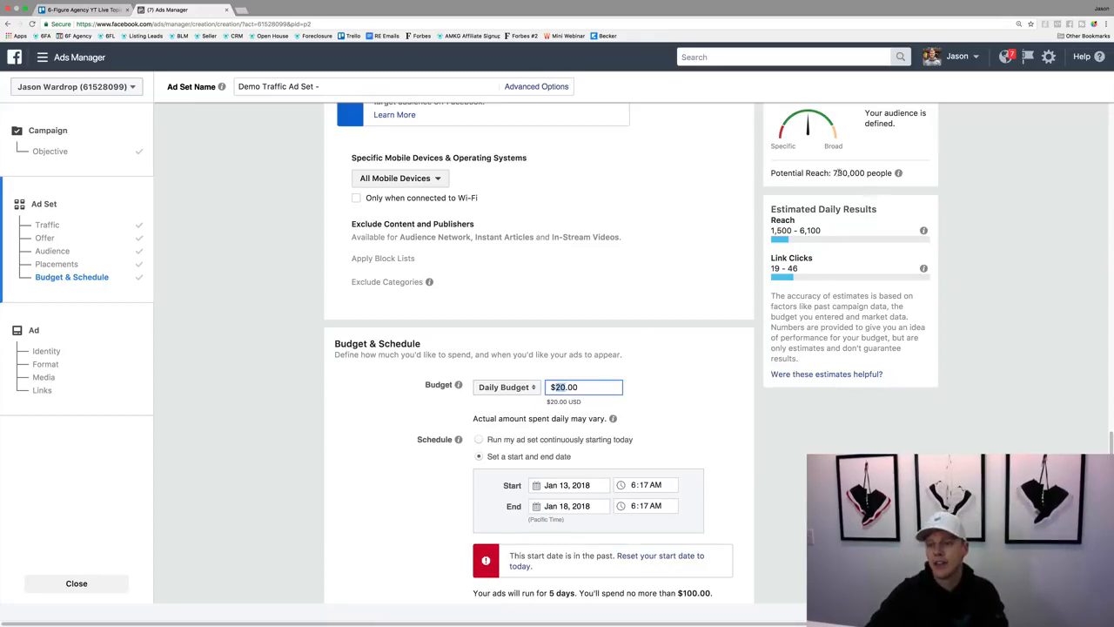
left_click_drag(833, 173, 849, 172)
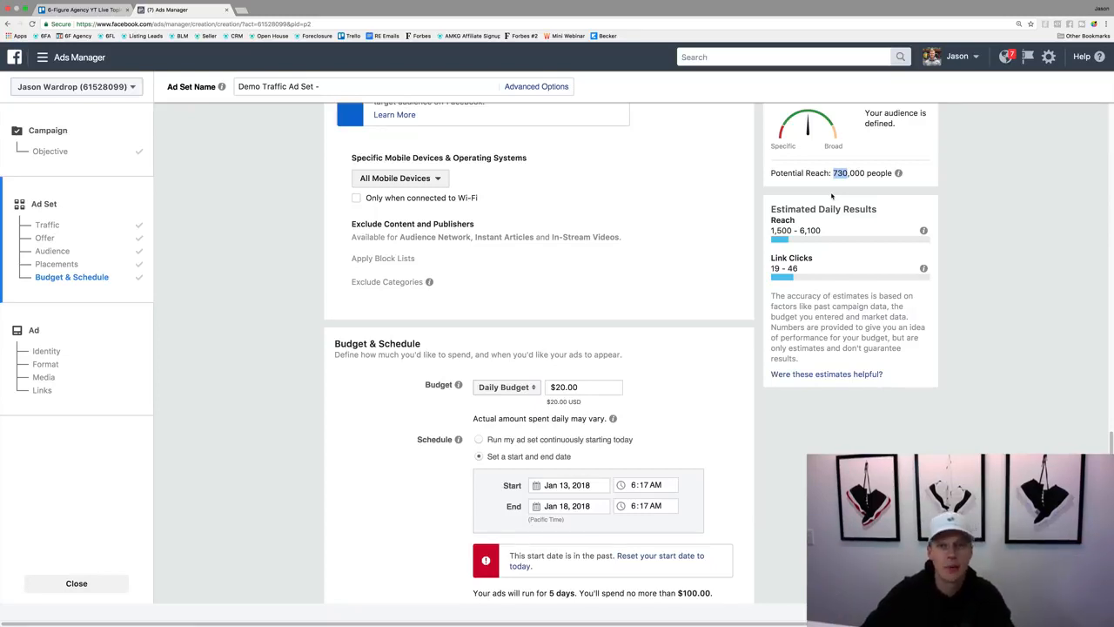
left_click(566, 387)
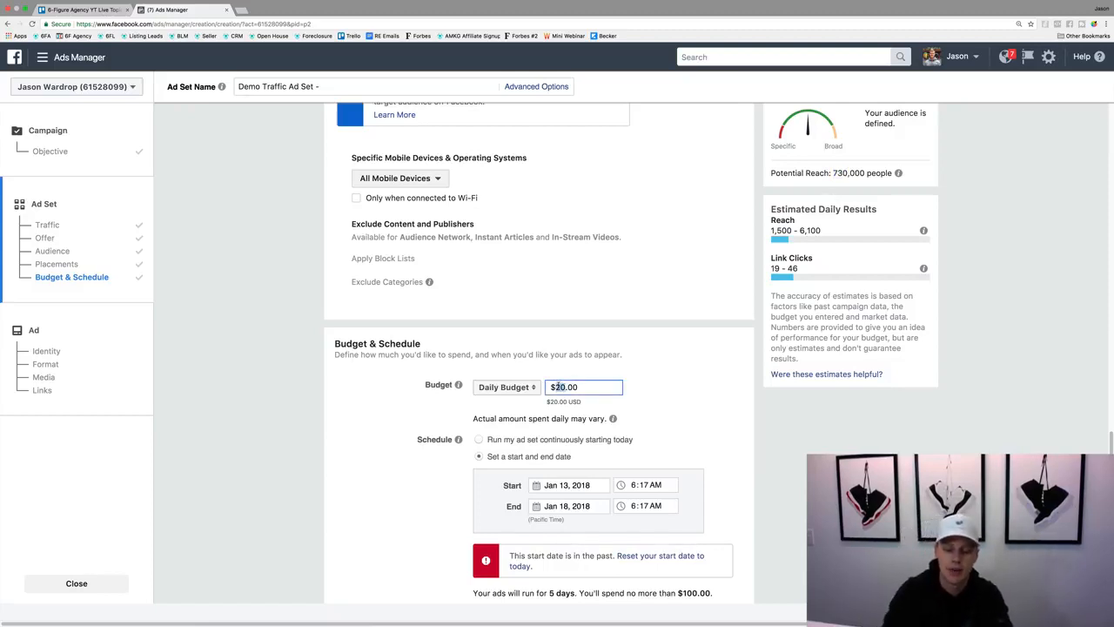
key("BackSpace")
type("1")
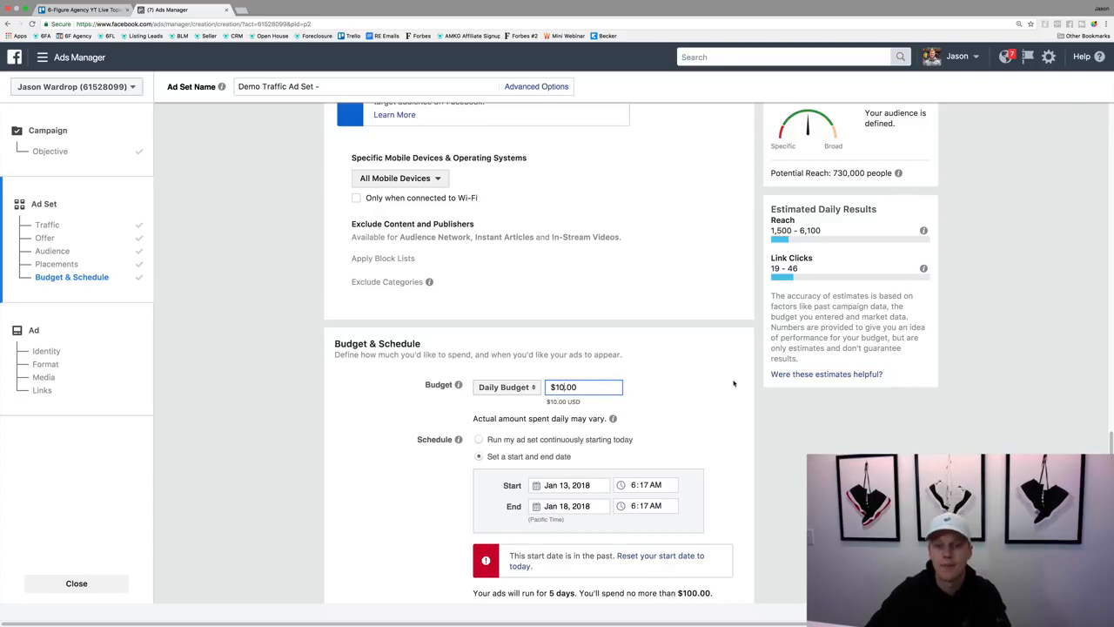
left_click(645, 405)
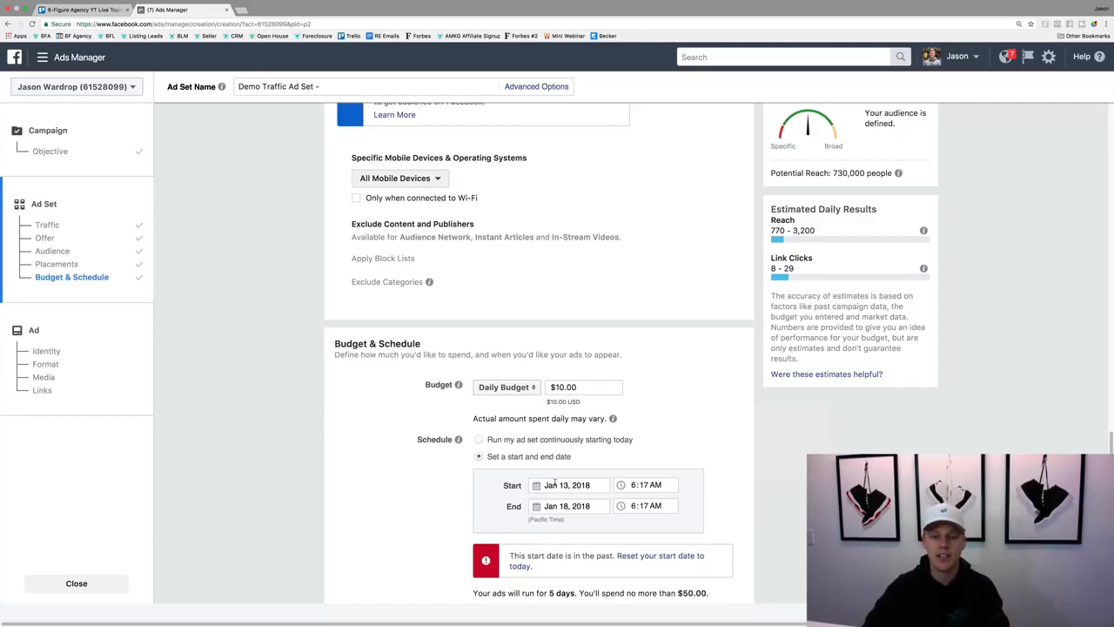
Step: Set the ad set's schedule to start on Jan 15, 2018 at 8:00 AM
left_click_drag(557, 485, 566, 482)
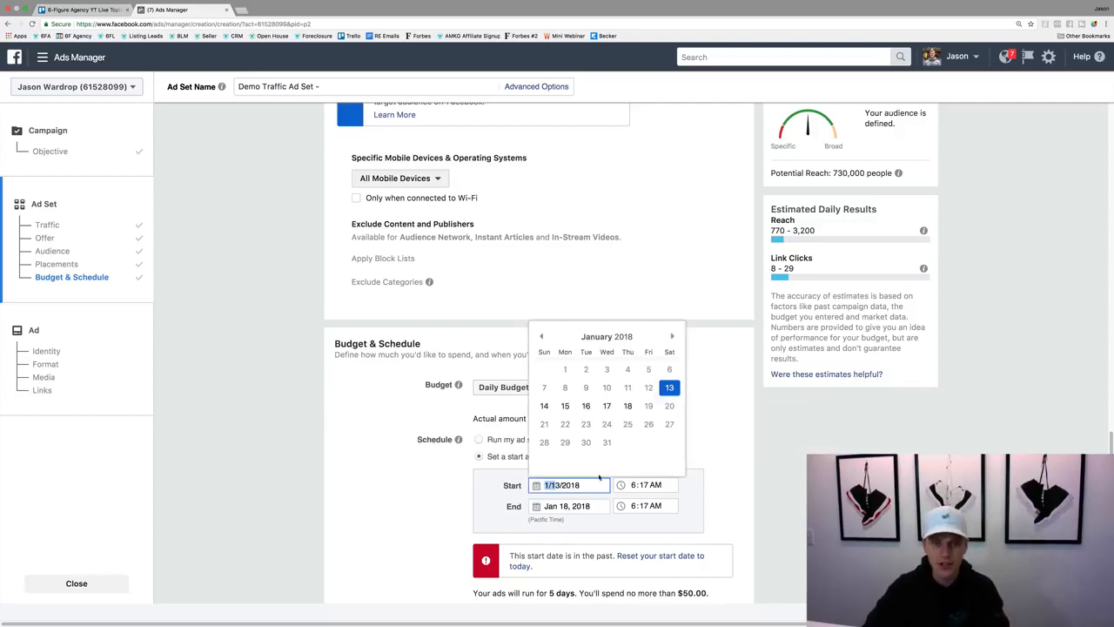
left_click(564, 406)
left_click(634, 484)
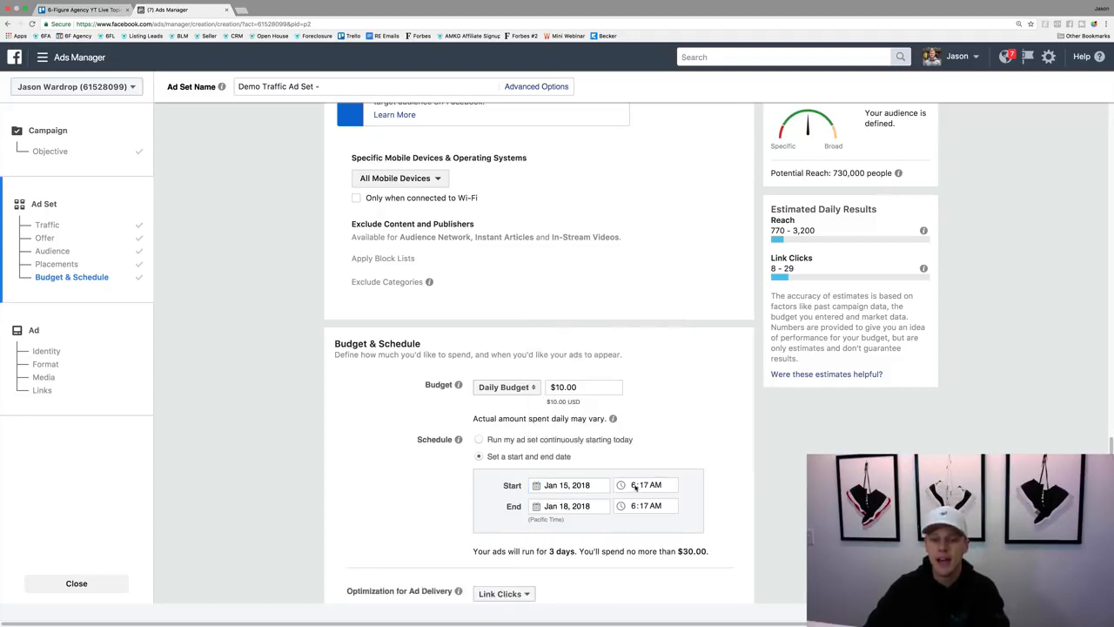
type("00")
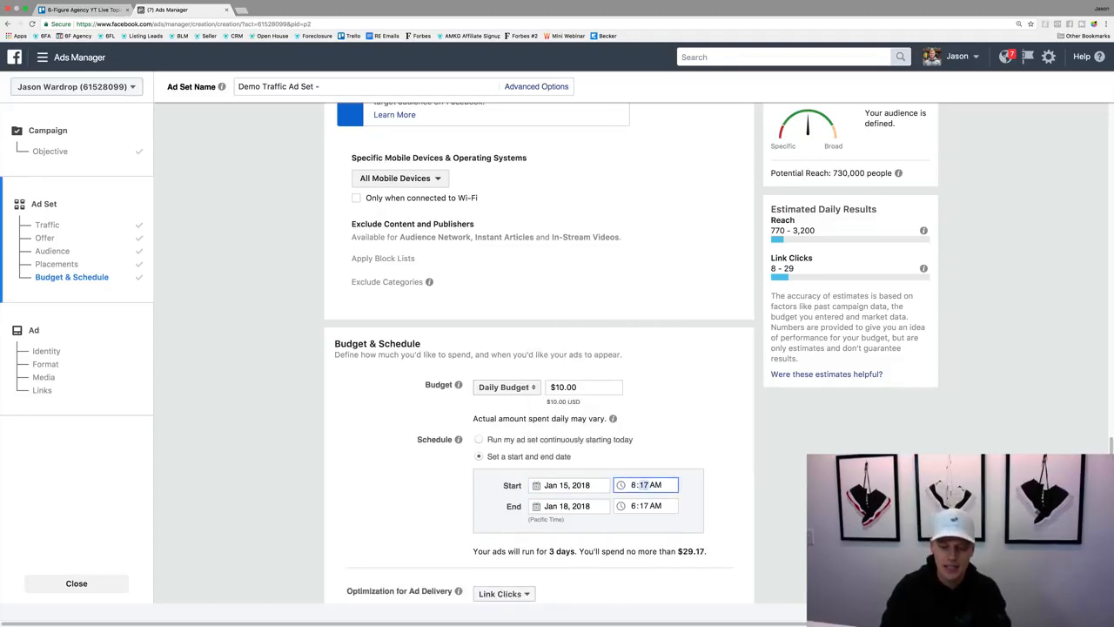
Step: Switch the ad set's schedule to run continuously, and change it back to a set start and end date
left_click(734, 473)
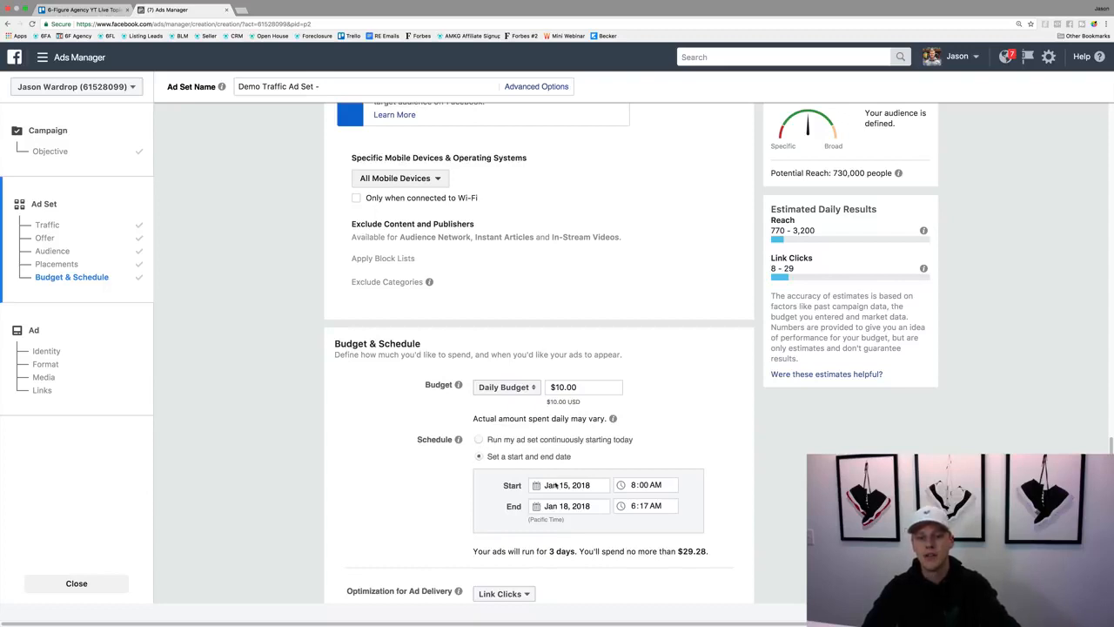
left_click(479, 439)
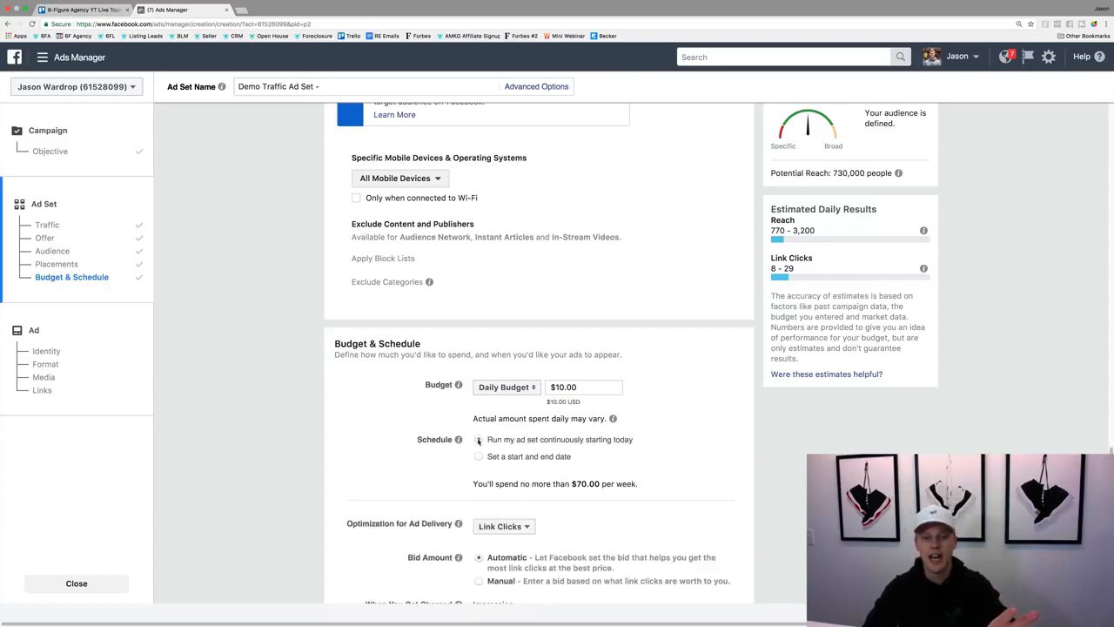
left_click(481, 458)
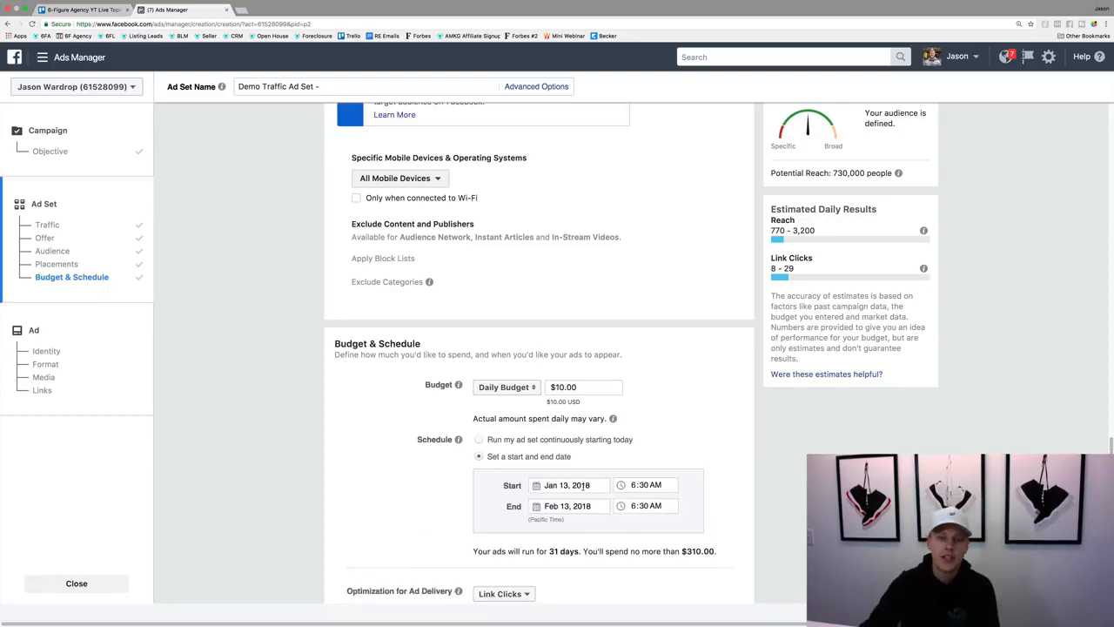
Step: Set the schedule's start to Jan 15, 2018 at 8:00 AM
left_click(570, 485)
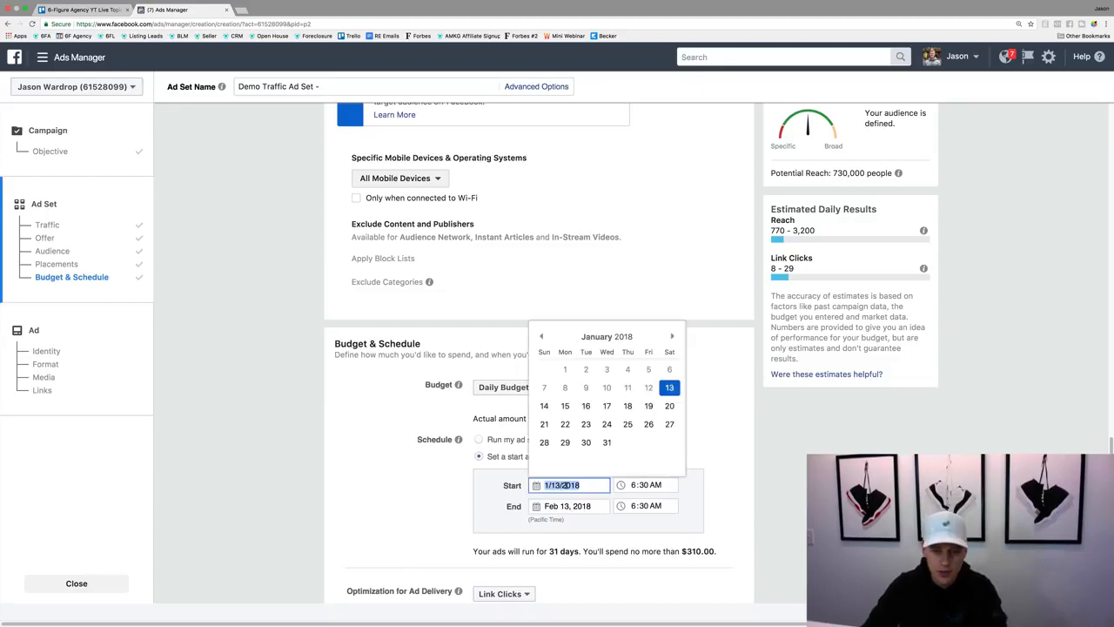
left_click(566, 409)
left_click(634, 485)
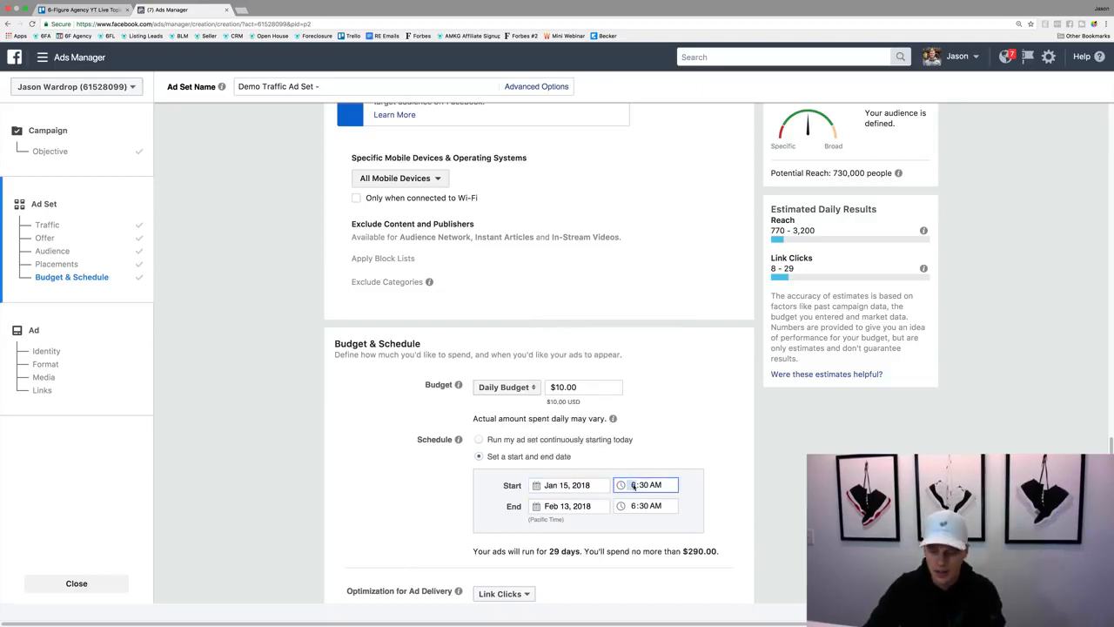
type("800")
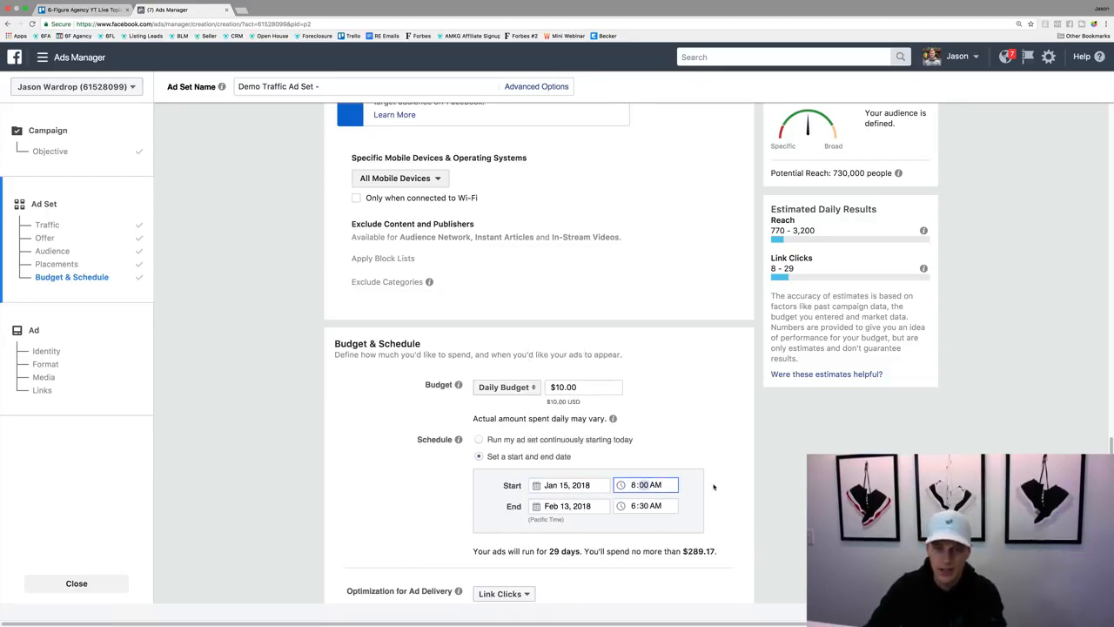
left_click(713, 486)
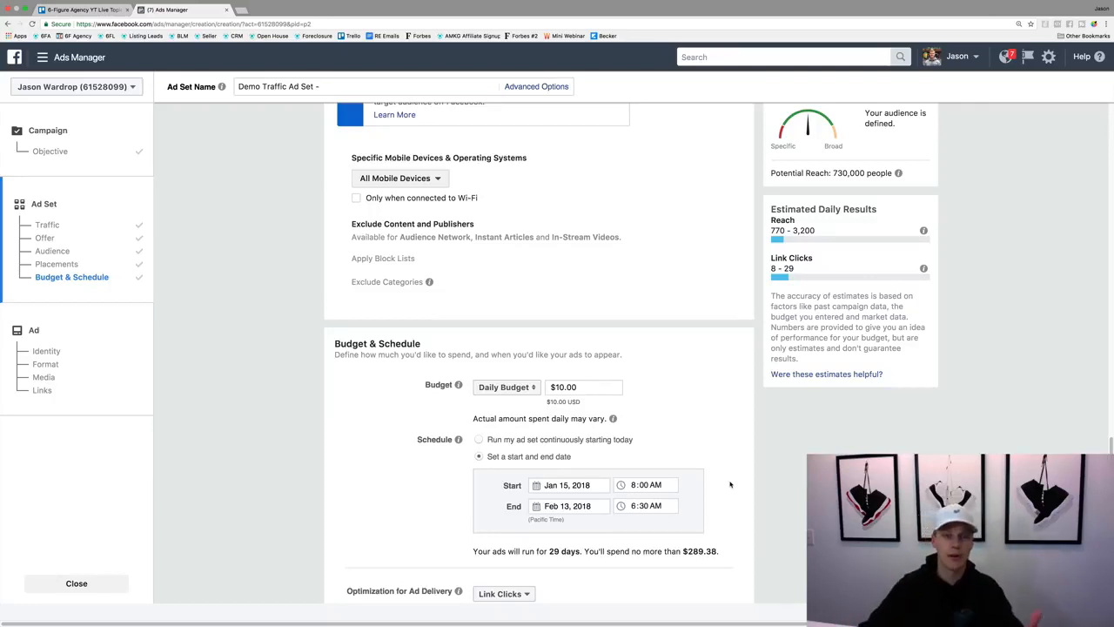
Step: Review the delivery optimization and bid settings, keep Link Clicks with Automatic bidding, and continue to the ad setup
scroll(696, 444, "down", 4)
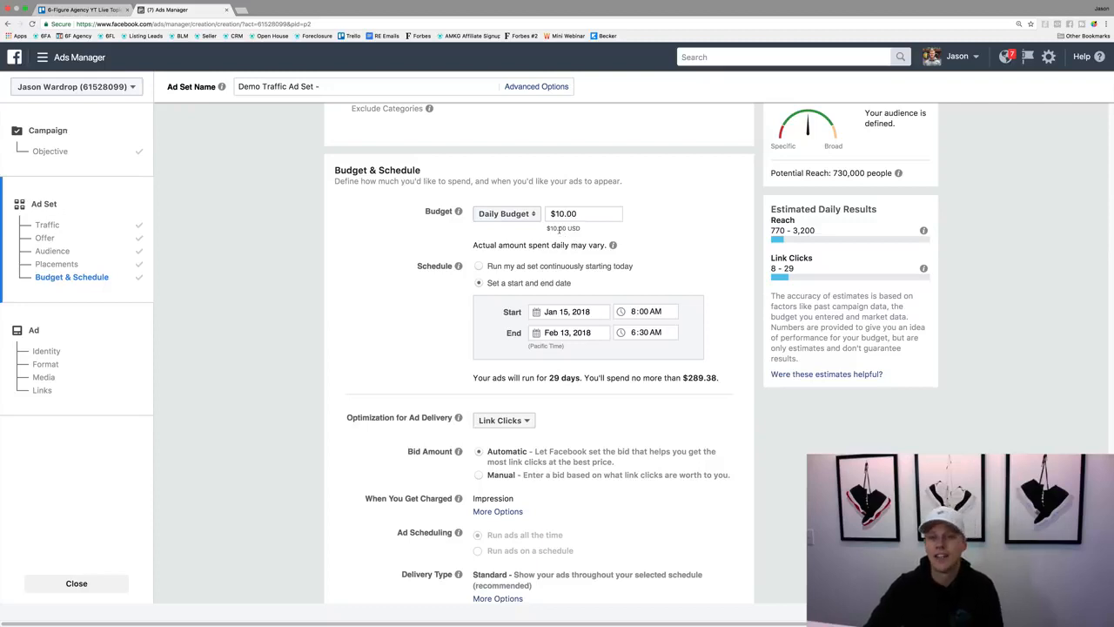
scroll(487, 314, "down", 2)
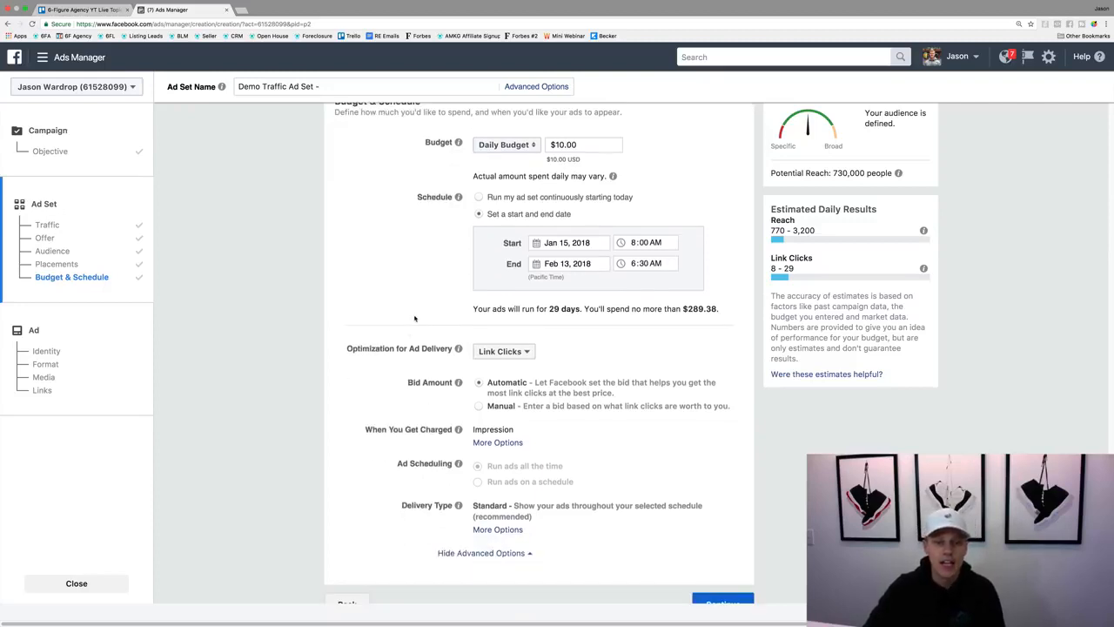
mouse_move(516, 360)
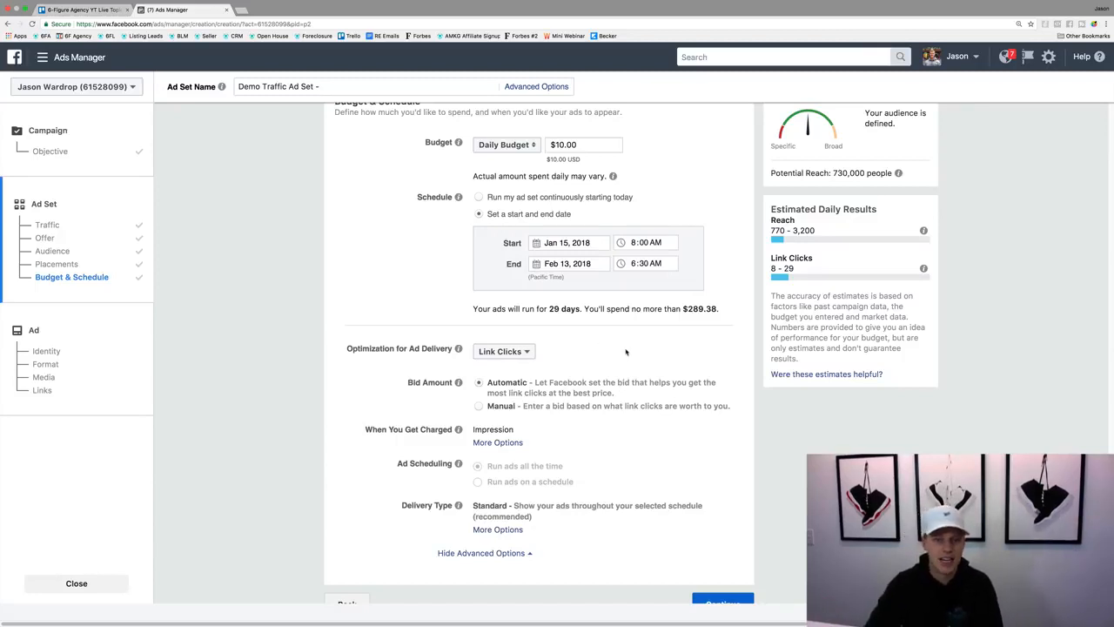
scroll(630, 355, "down", 1)
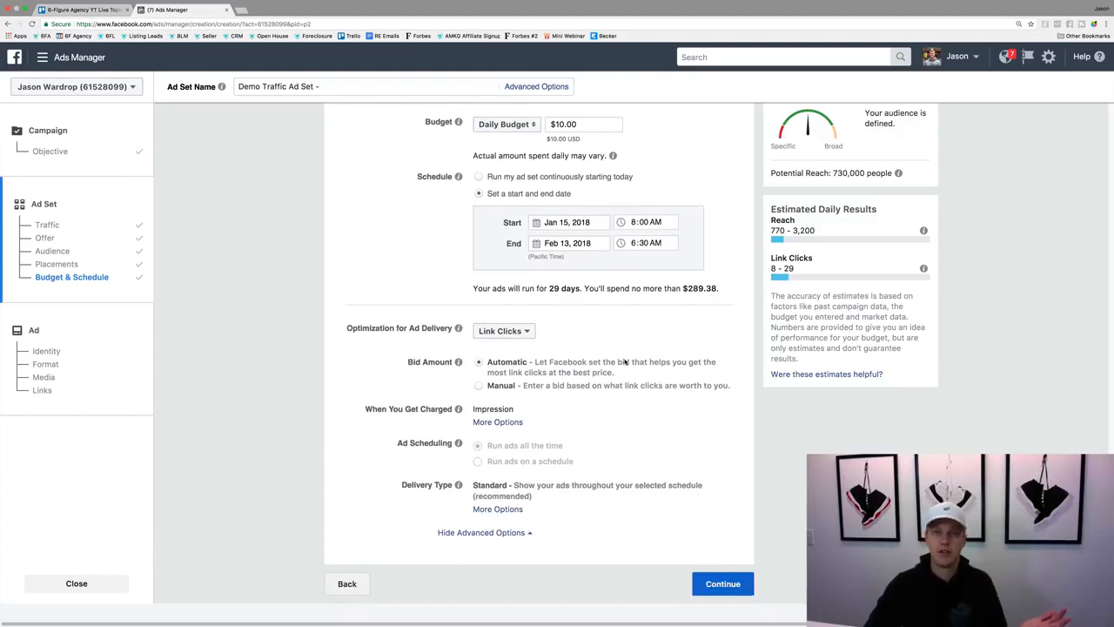
left_click(723, 585)
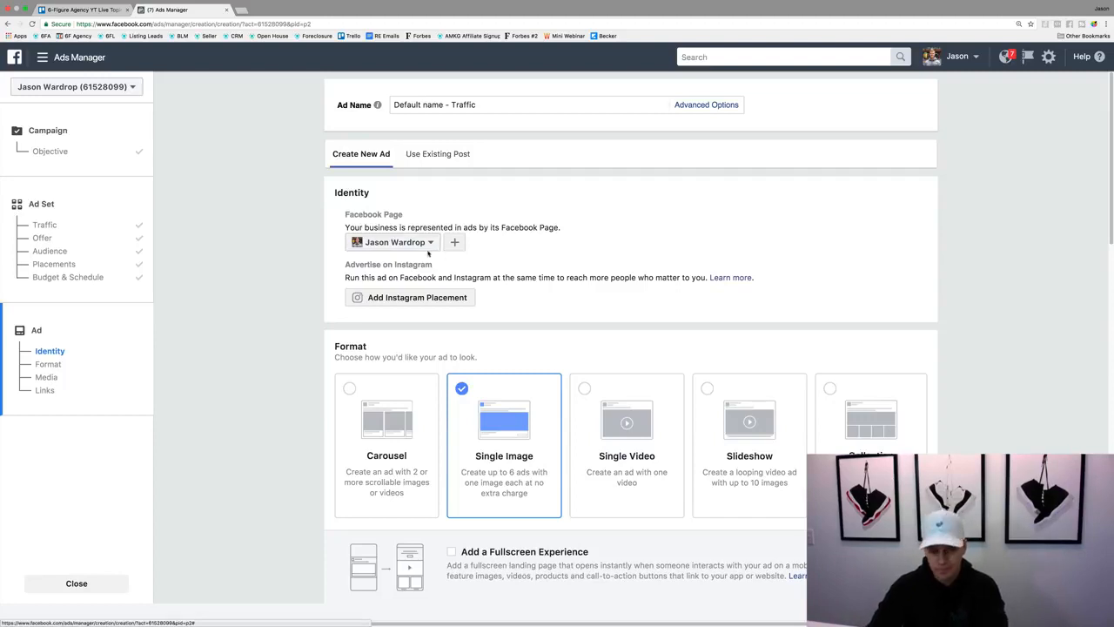
Step: Browse the existing Page posts available for the ad, and return to creating a new ad
left_click_drag(338, 269, 435, 271)
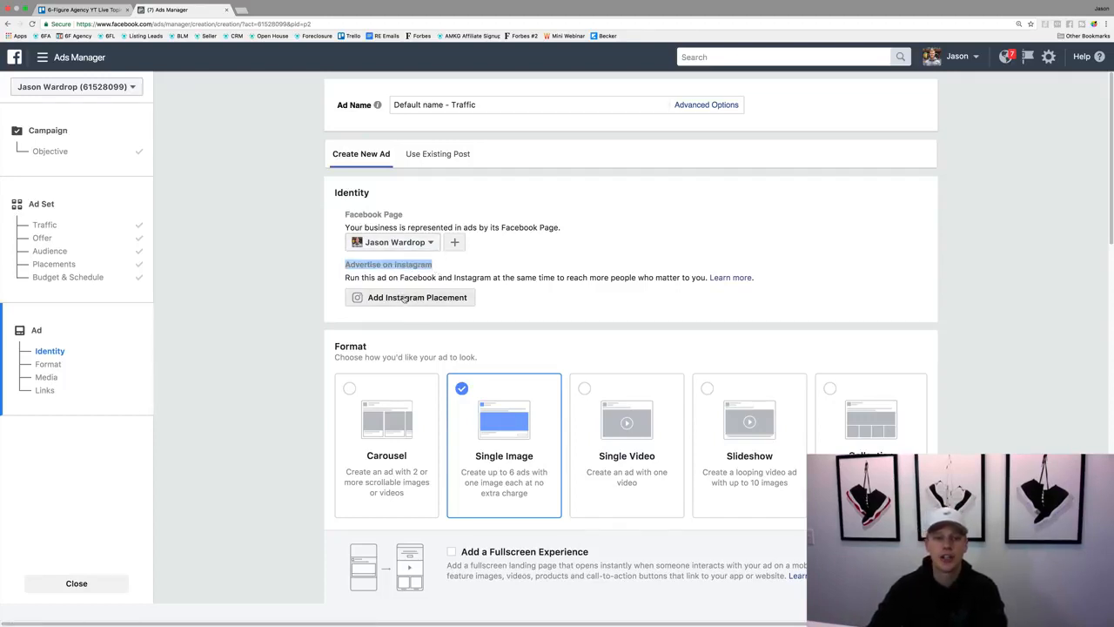
left_click(446, 155)
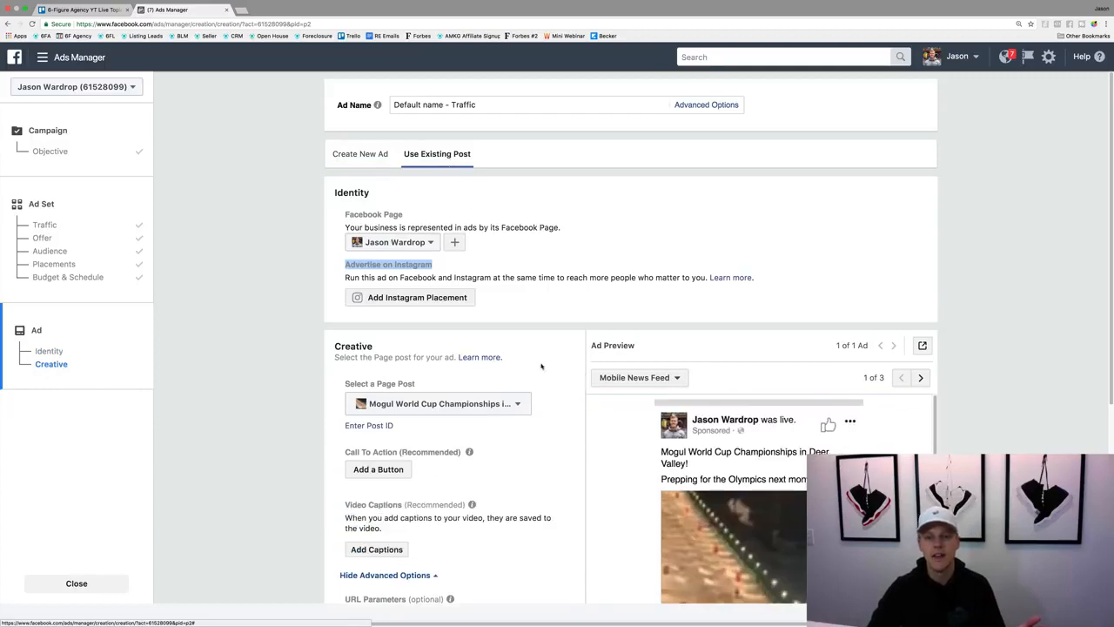
left_click(517, 404)
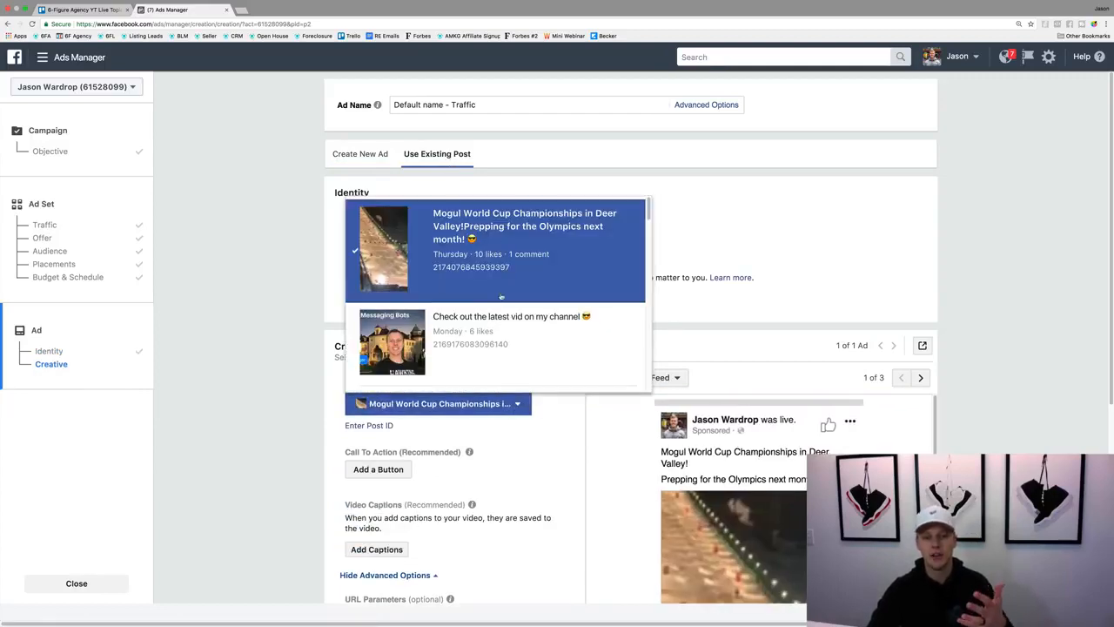
scroll(502, 297, "down", 10)
left_click(274, 333)
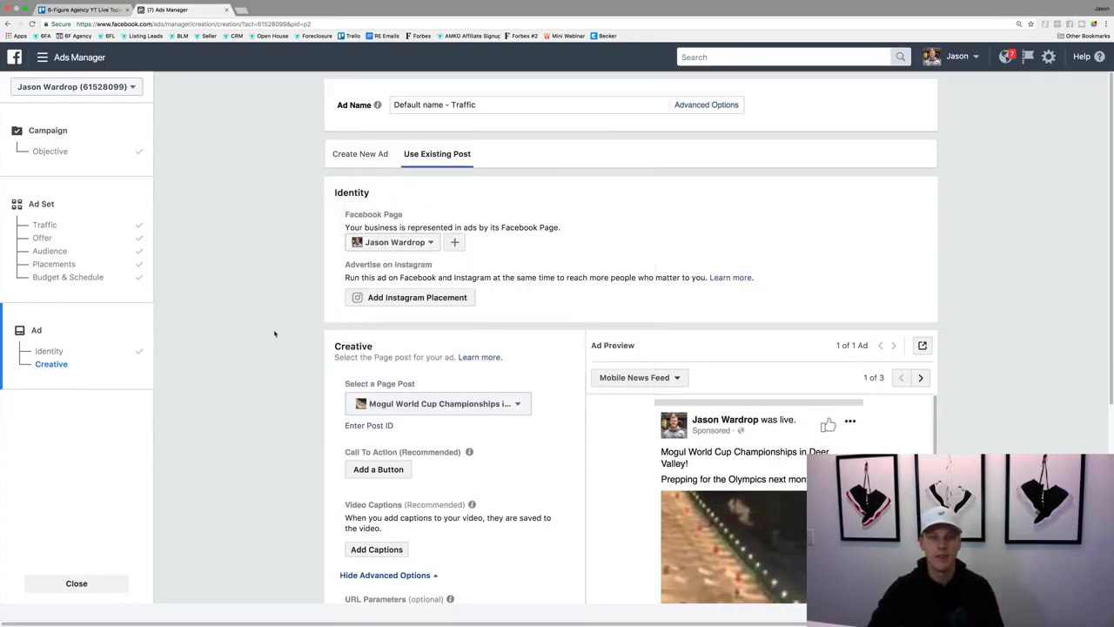
left_click(360, 155)
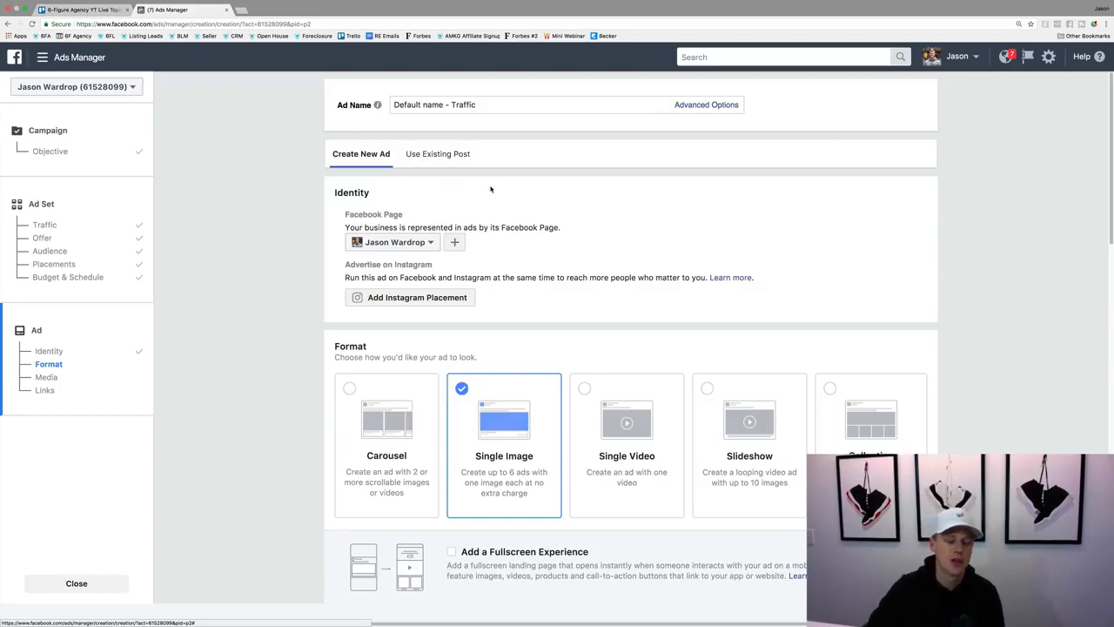
Step: Try the Carousel format and examine its link settings, individual cards and ad preview
scroll(527, 199, "down", 3)
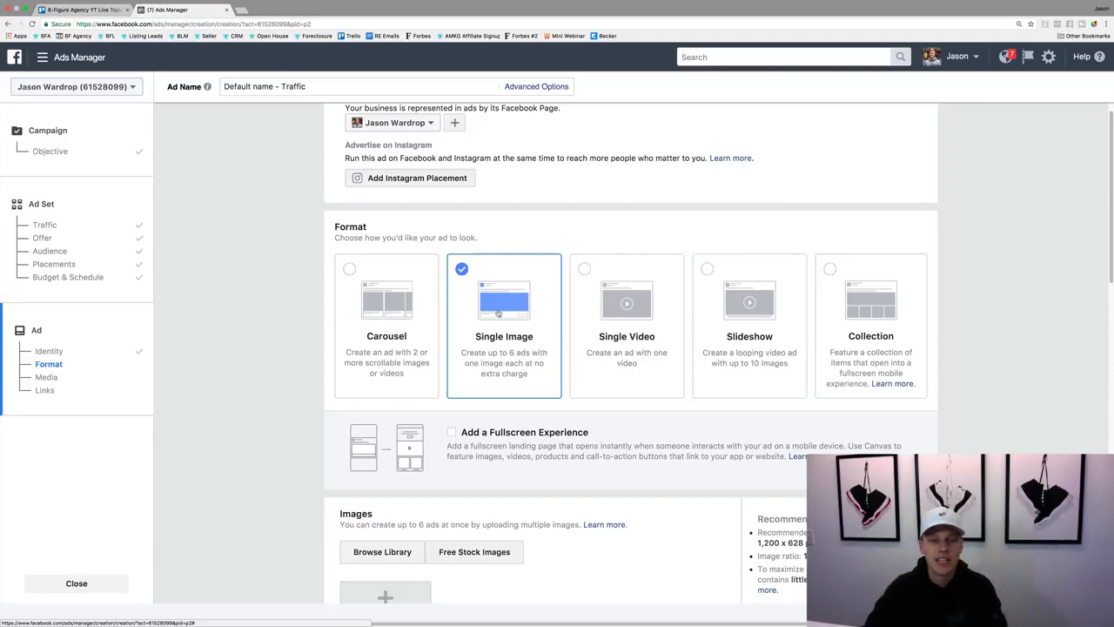
left_click(385, 306)
scroll(323, 357, "down", 5)
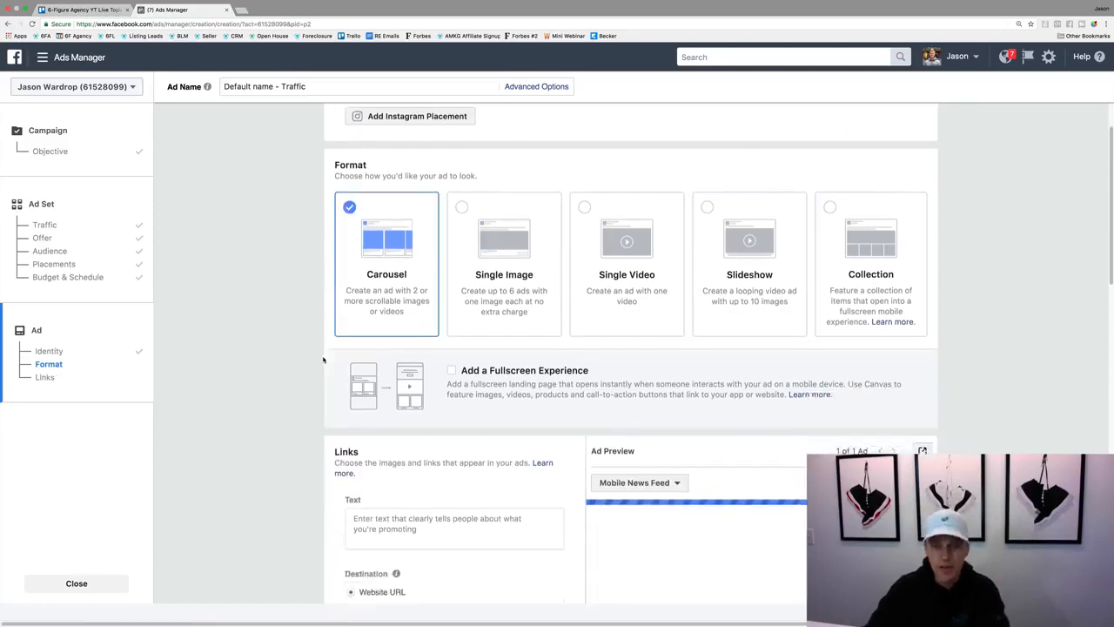
scroll(323, 358, "down", 2)
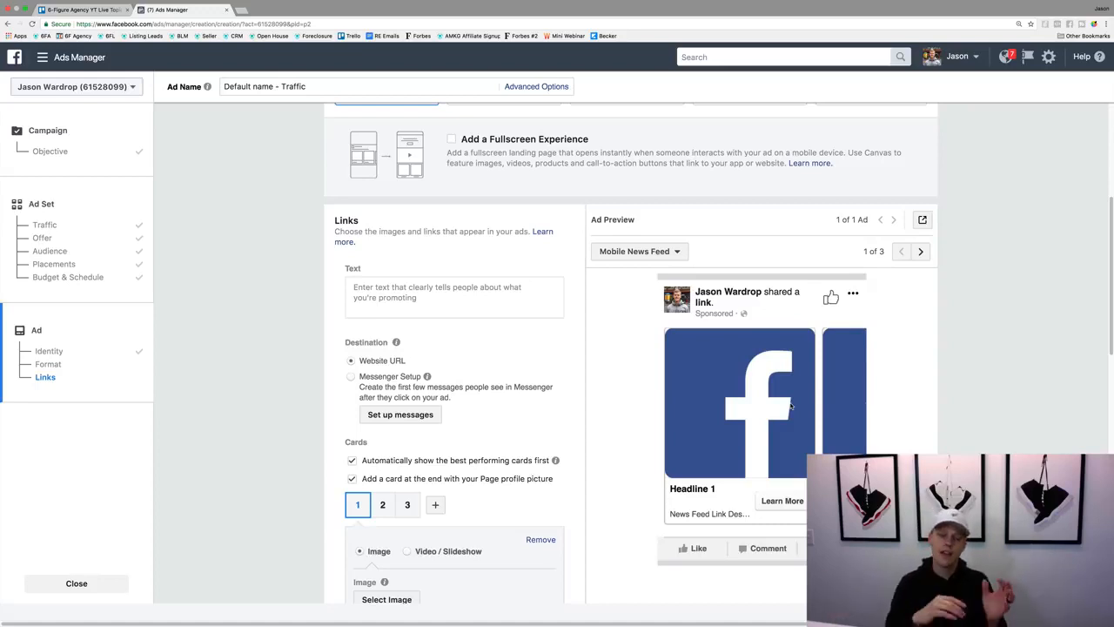
scroll(609, 418, "down", 2)
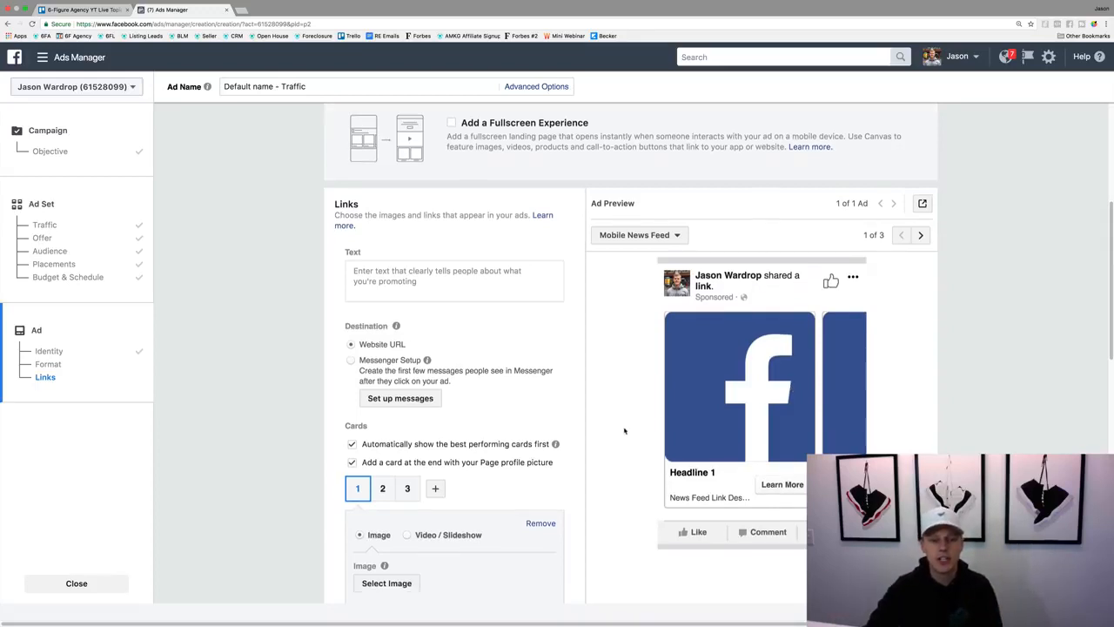
left_click(382, 449)
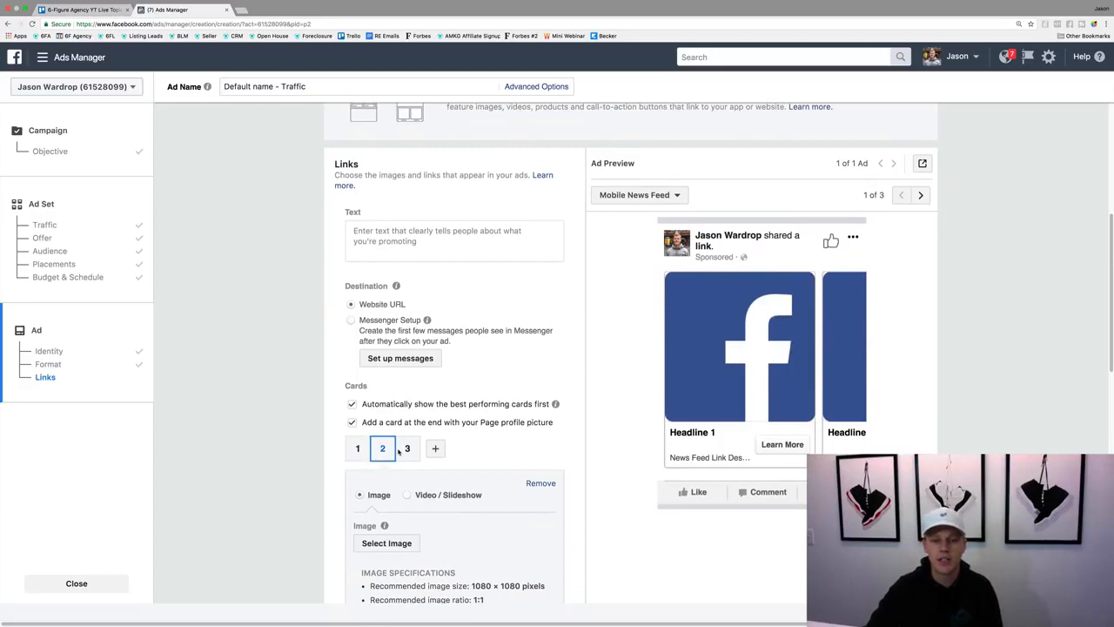
left_click(406, 449)
left_click(357, 448)
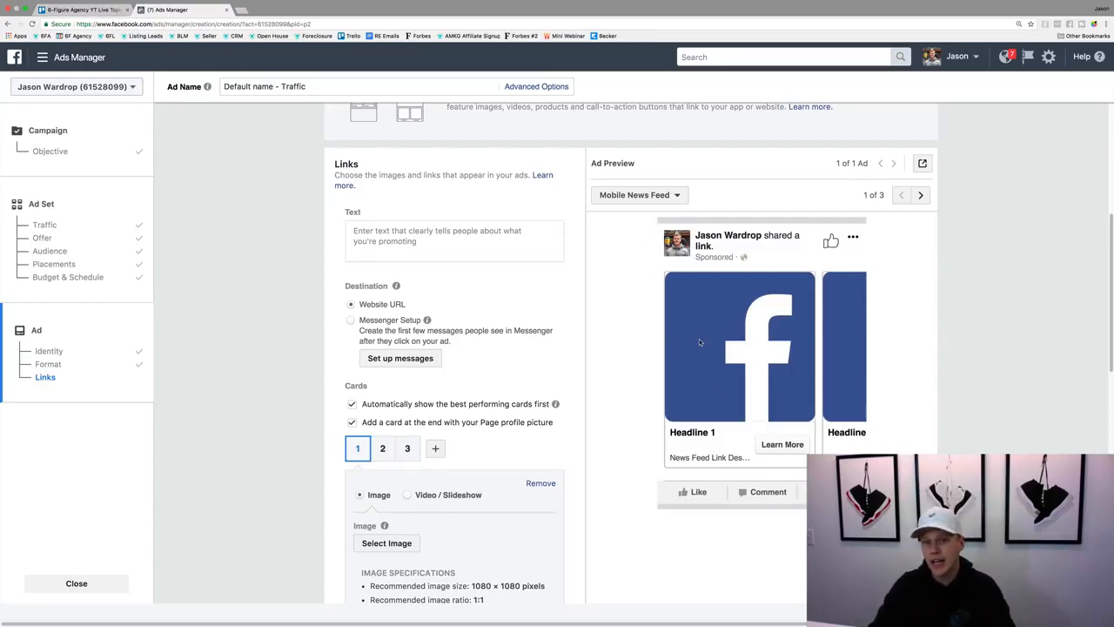
scroll(737, 302, "up", 1)
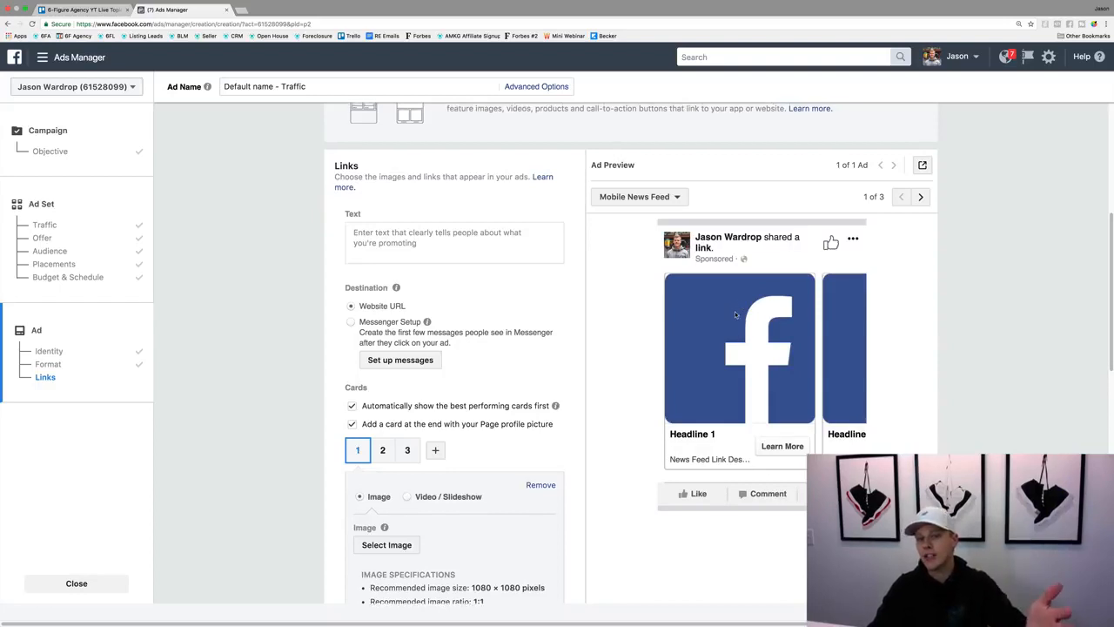
scroll(735, 315, "up", 1)
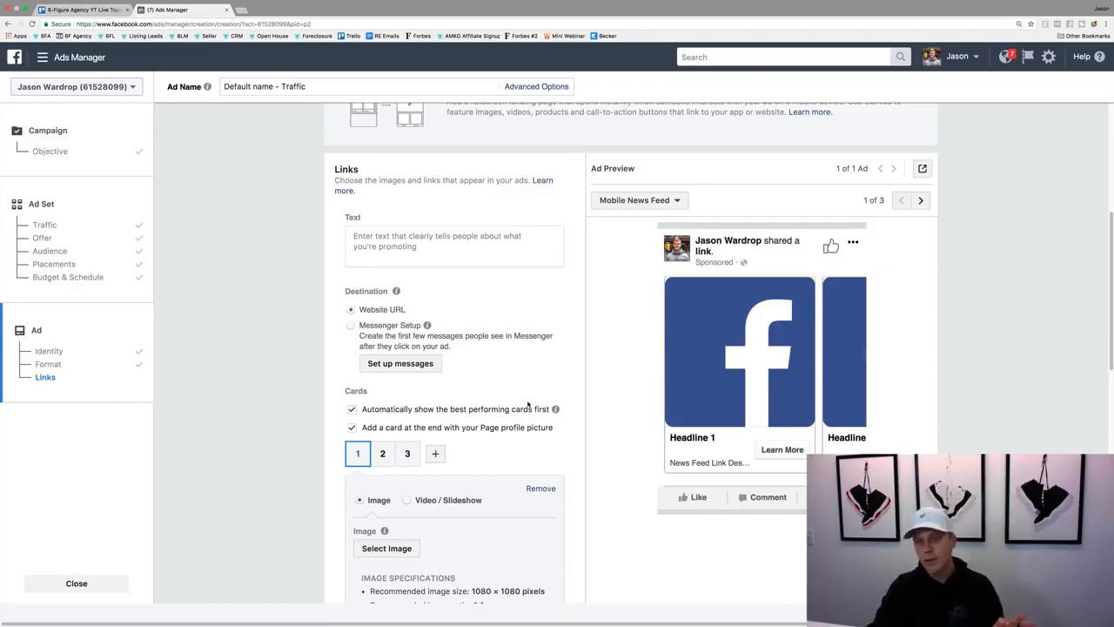
scroll(572, 383, "up", 5)
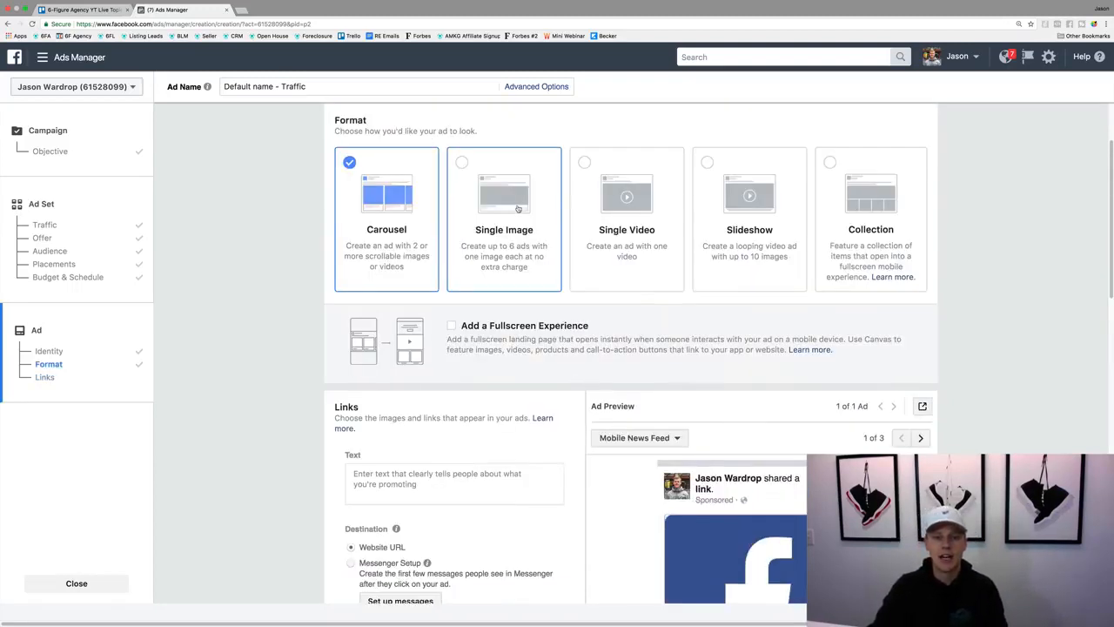
Step: Compare the media requirements and upload options of the Single Image, Single Video and Slideshow formats
left_click(516, 208)
scroll(545, 354, "down", 3)
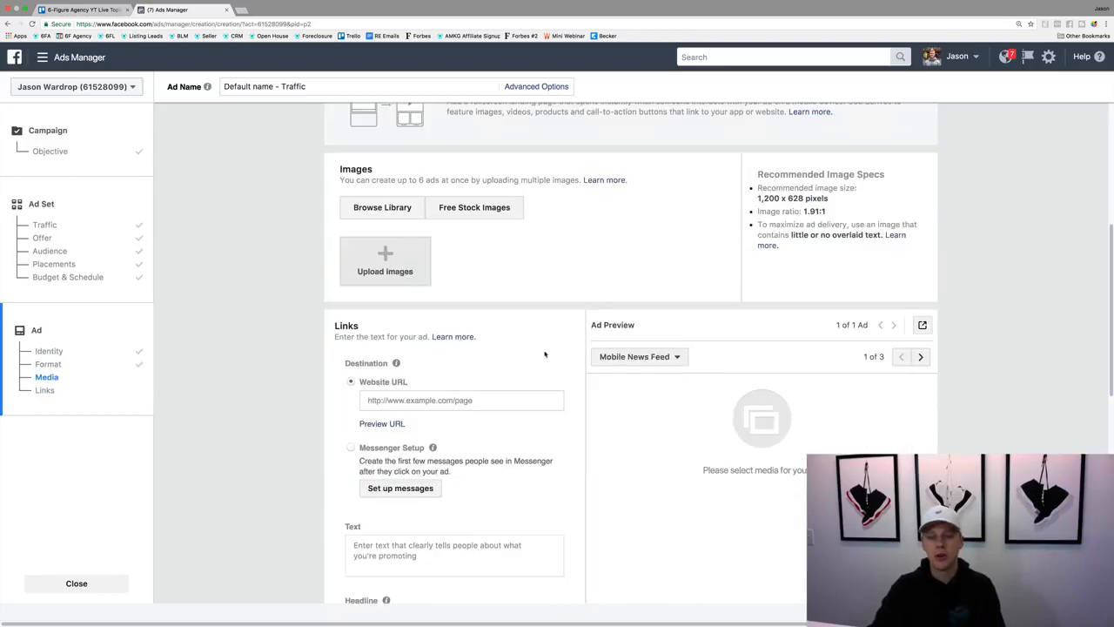
scroll(544, 355, "up", 2)
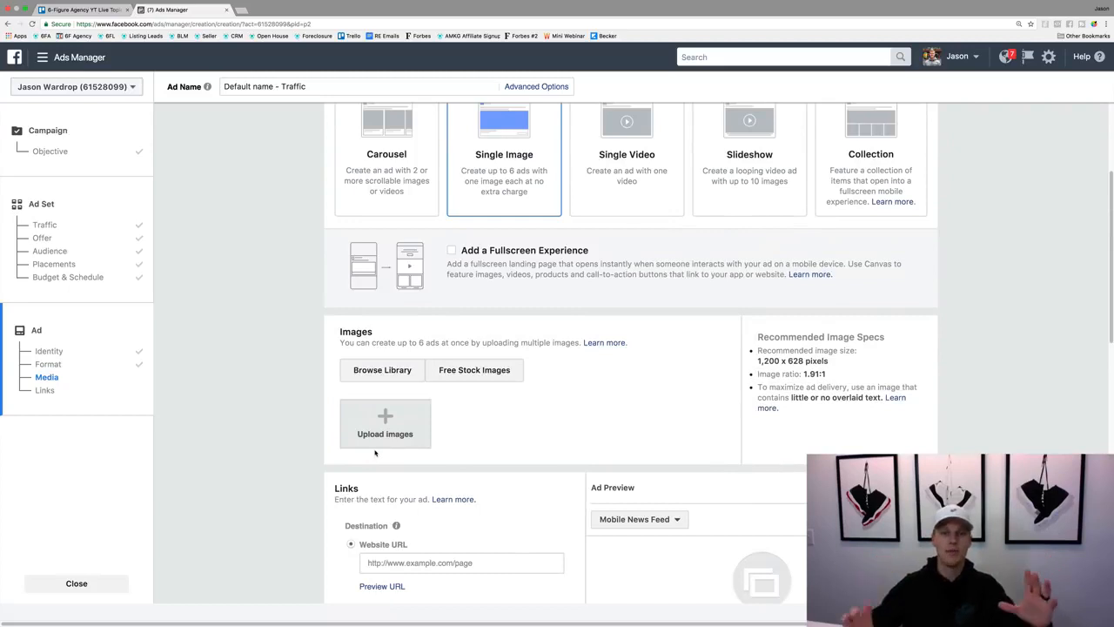
left_click(615, 165)
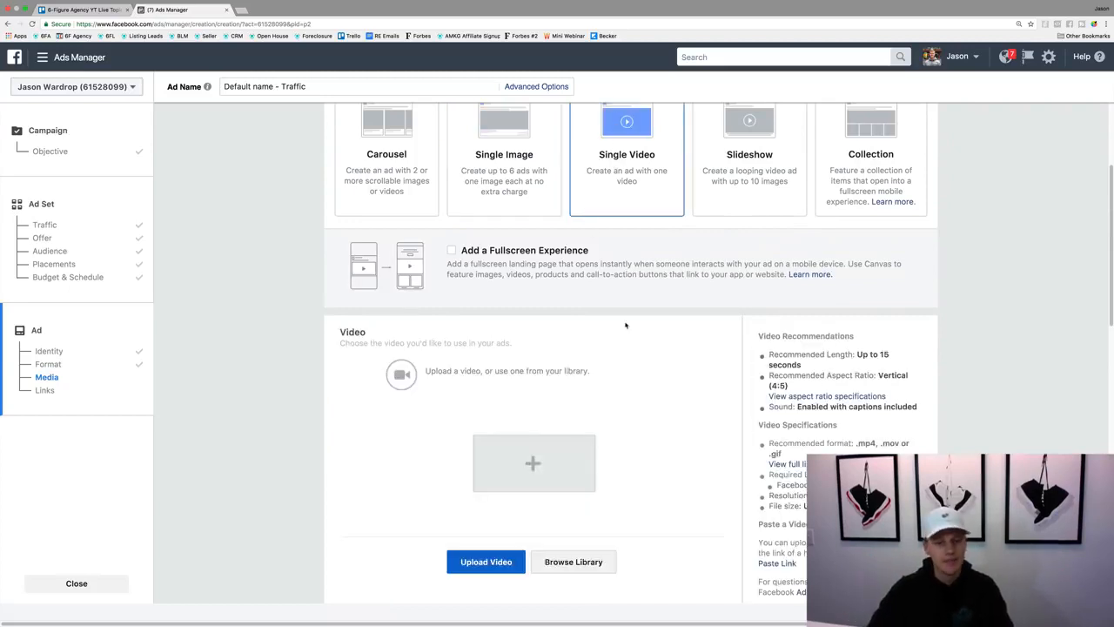
scroll(664, 336, "down", 2)
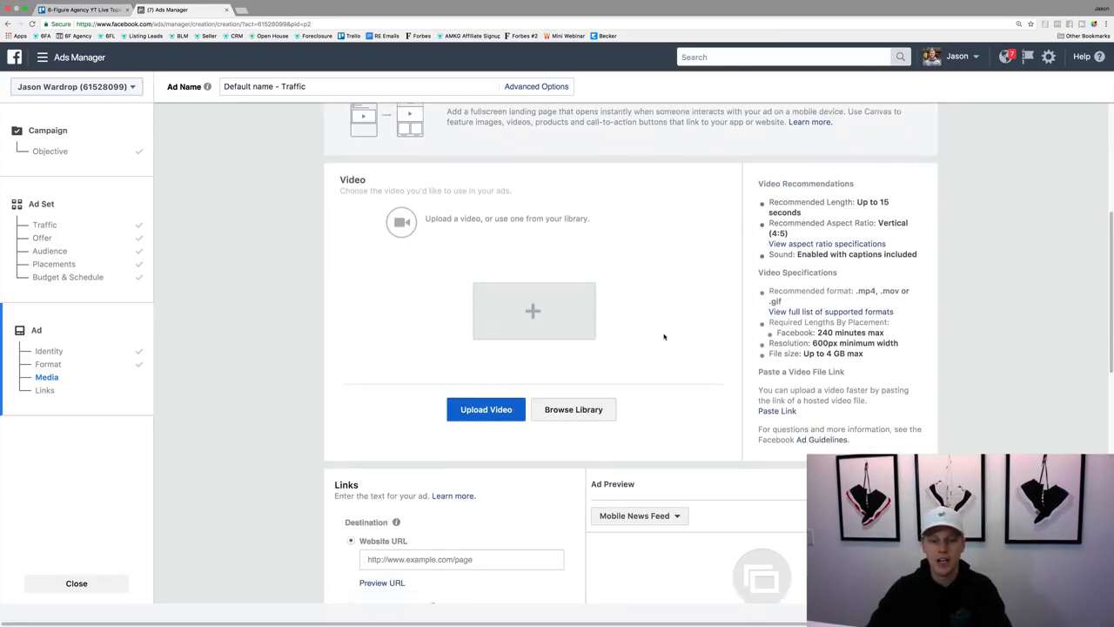
scroll(664, 336, "up", 3)
left_click(765, 193)
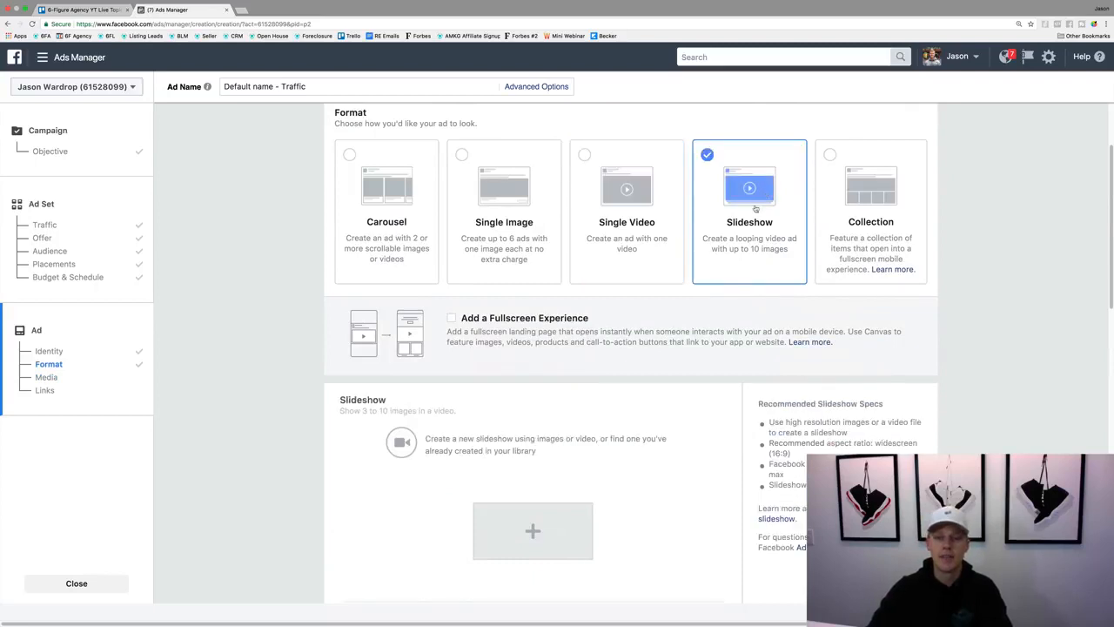
scroll(681, 298, "down", 4)
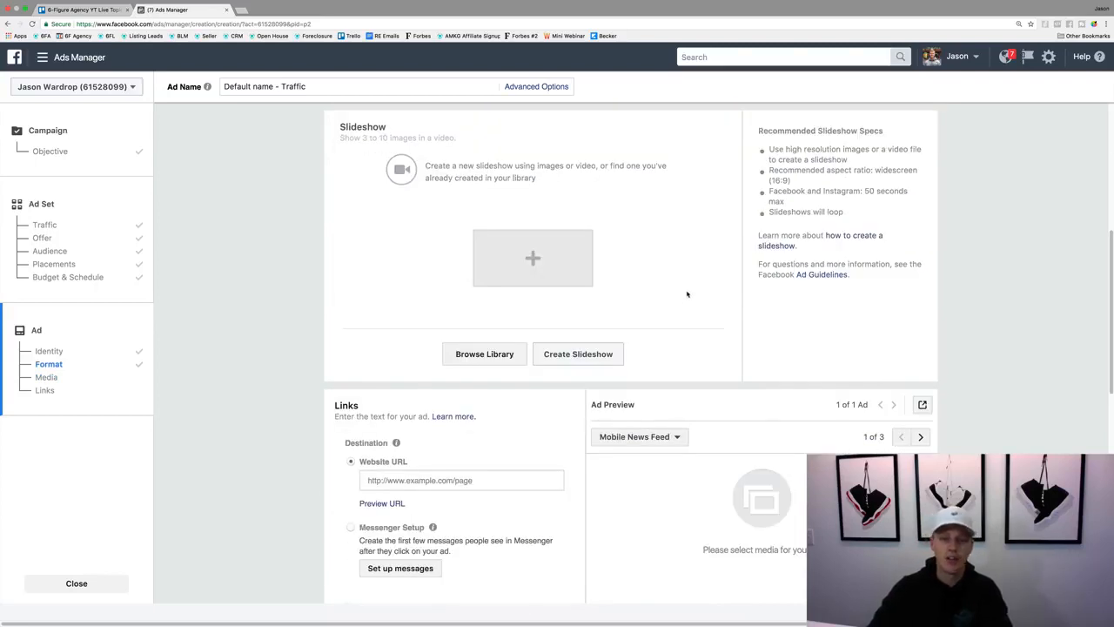
scroll(686, 296, "up", 3)
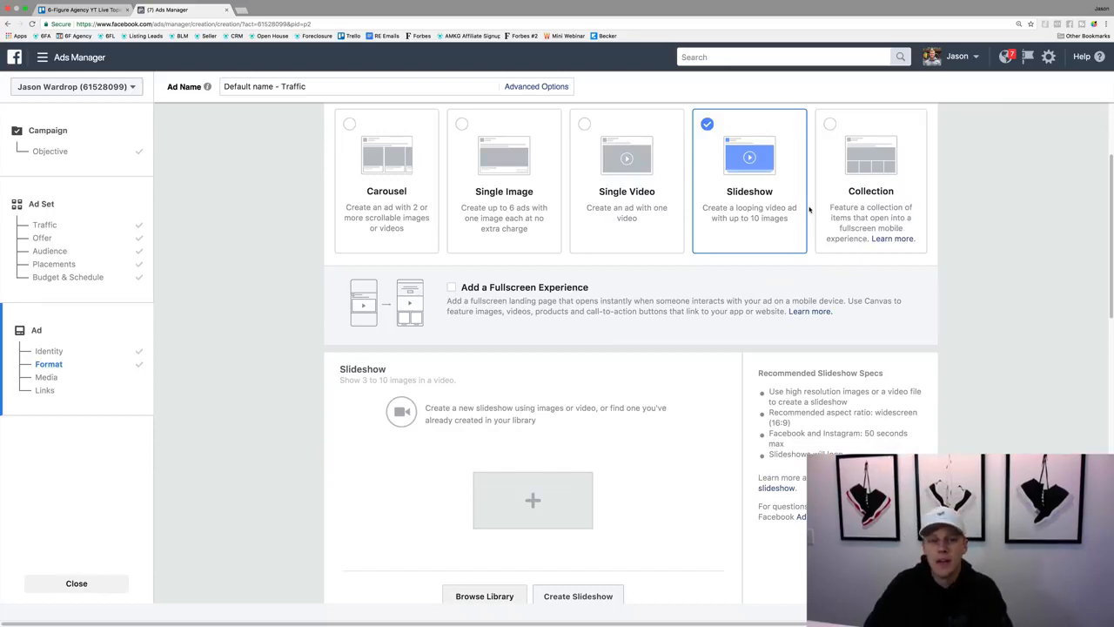
Step: Choose the Single Image format for the ad after switching between it and Single Video
left_click(526, 166)
left_click(615, 180)
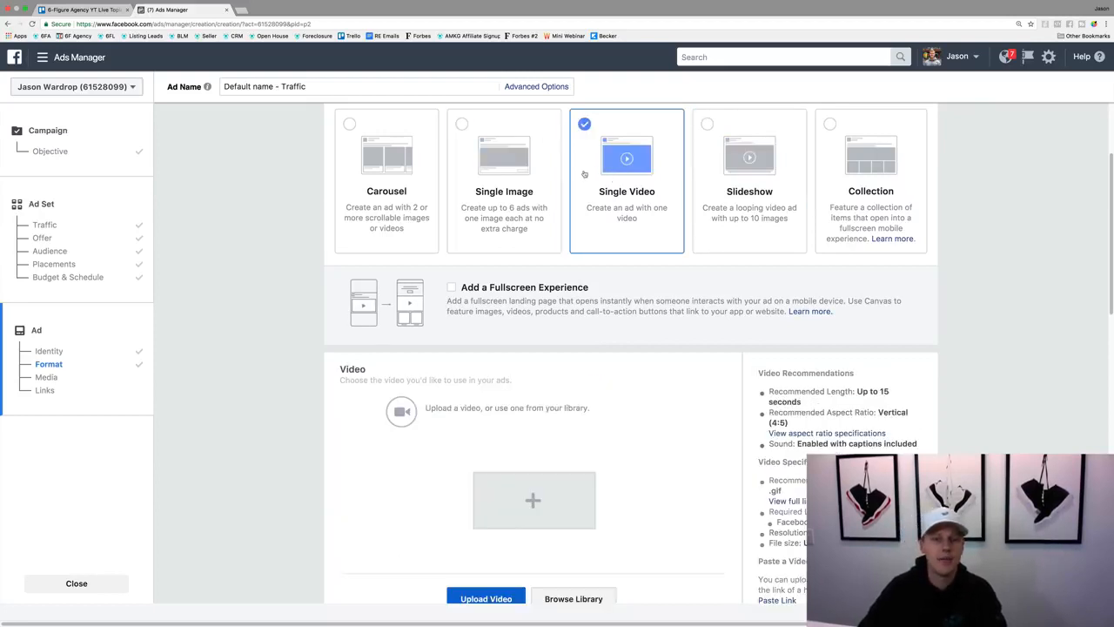
left_click(539, 170)
left_click(579, 179)
left_click(533, 178)
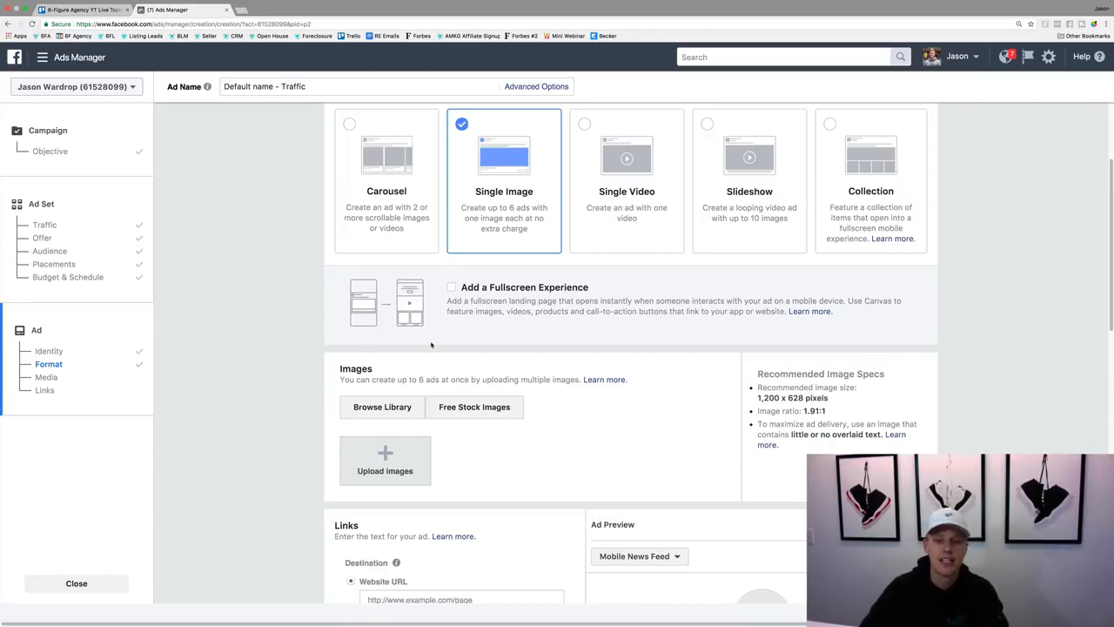
Step: Upload the JPEG portrait from the Desktop as the ad's image
left_click(386, 454)
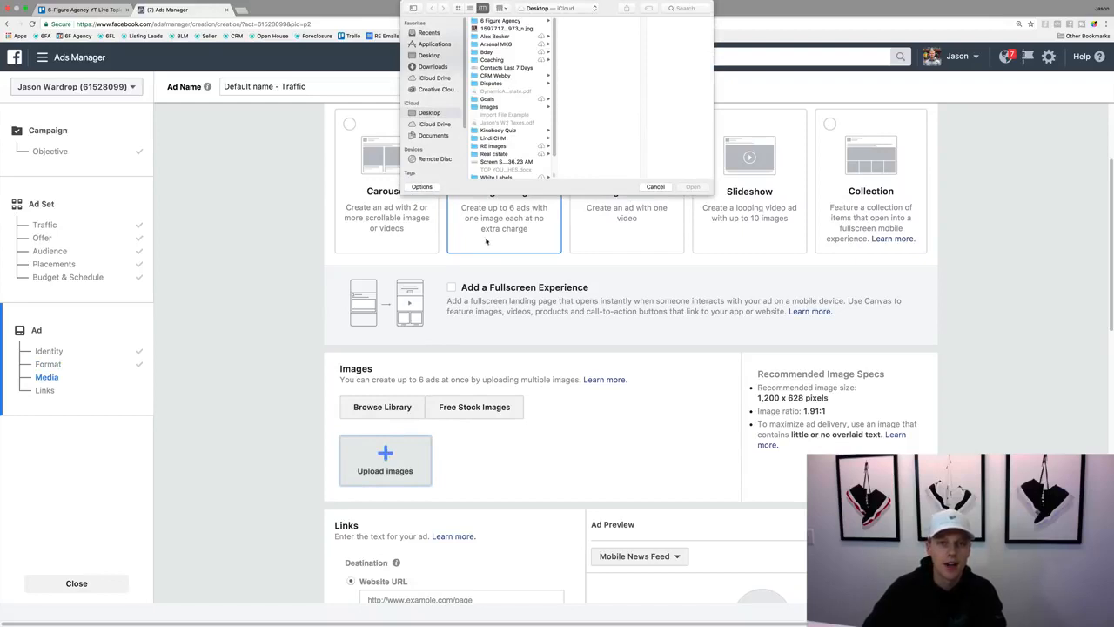
left_click(507, 28)
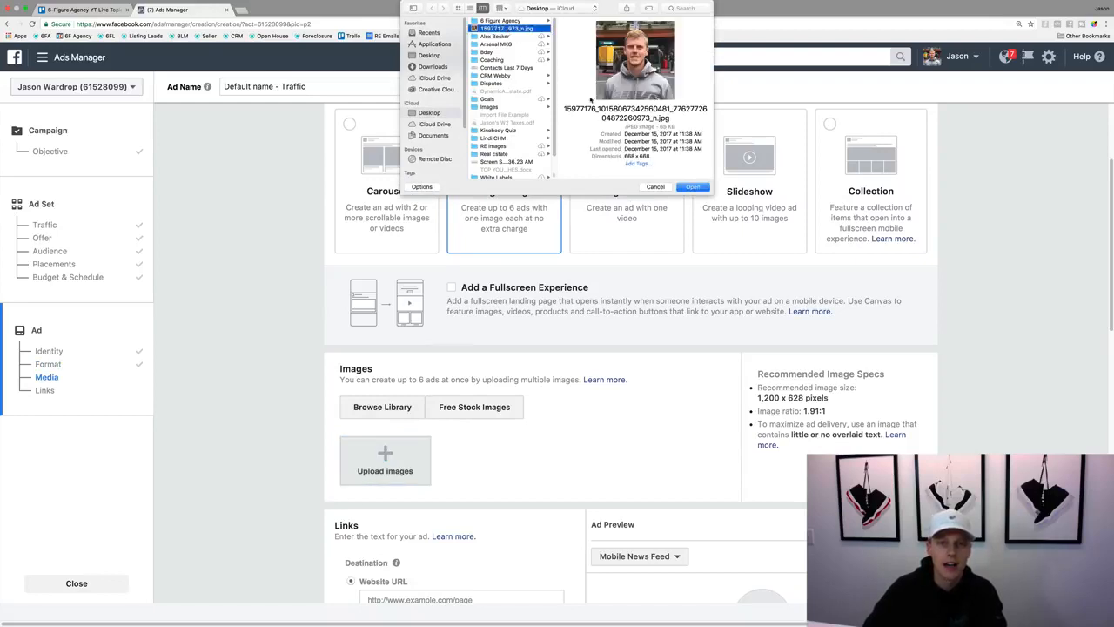
left_click(692, 187)
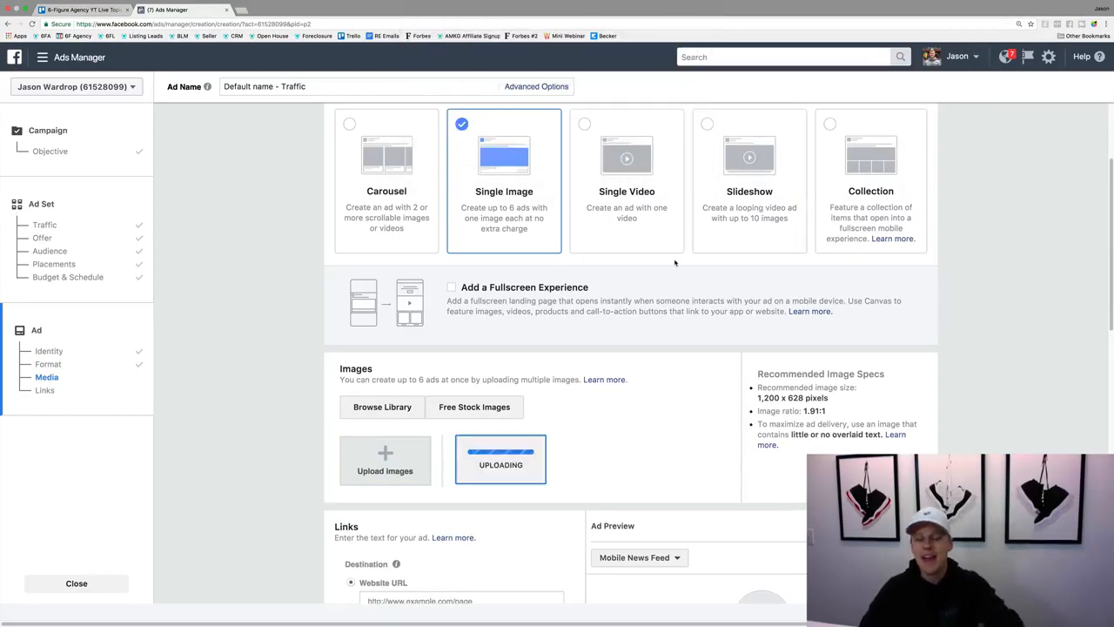
scroll(610, 349, "down", 3)
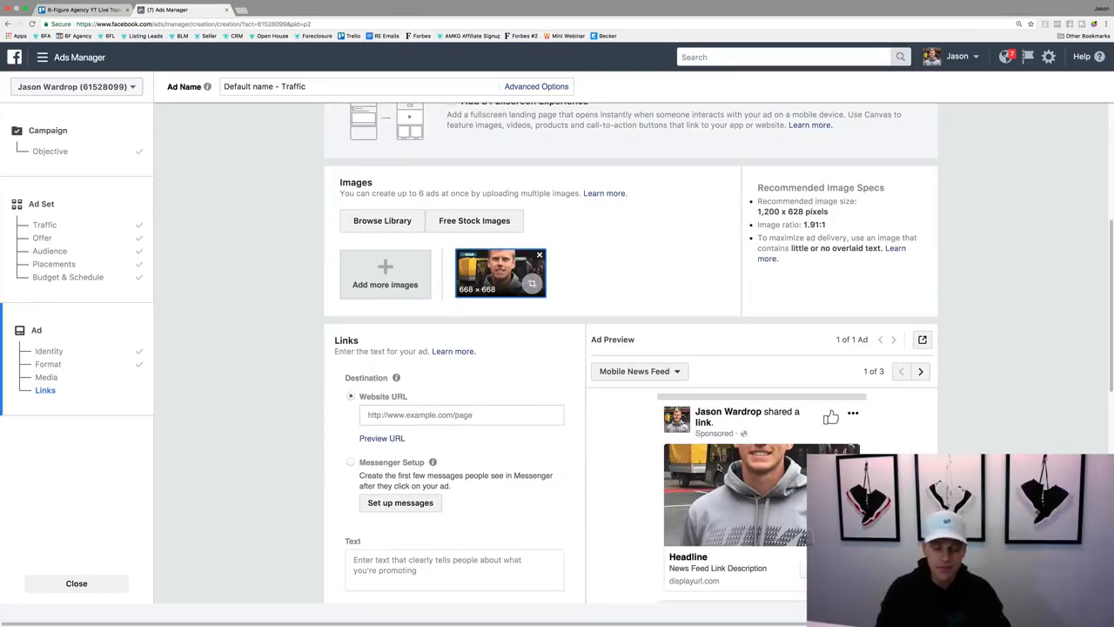
Step: Open Canva in a new browser tab
key("ctrl+t")
type("canva")
key("Return")
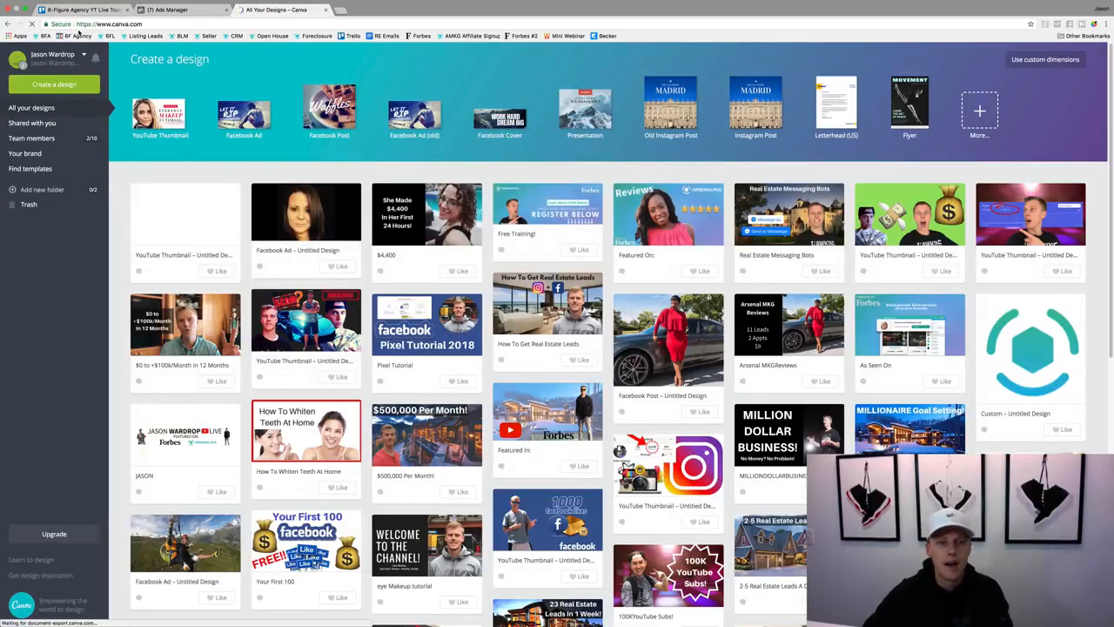
Step: Look at the existing untitled Facebook ad design with the woman's portrait, check the ad in Ads Manager, and return to Canva's design overview
left_click(291, 224)
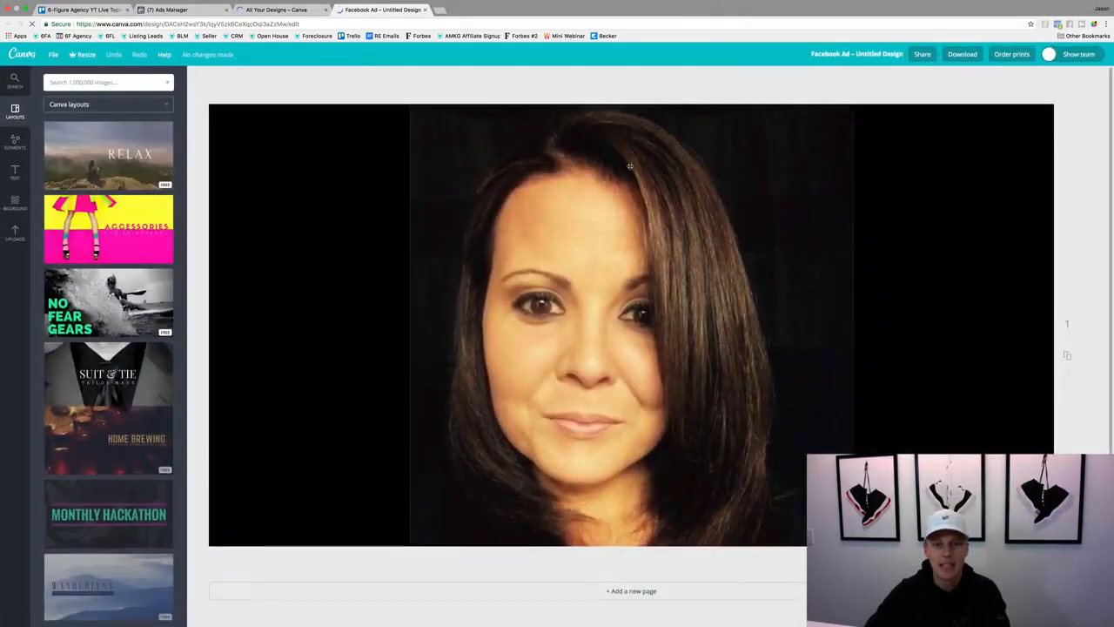
left_click(170, 9)
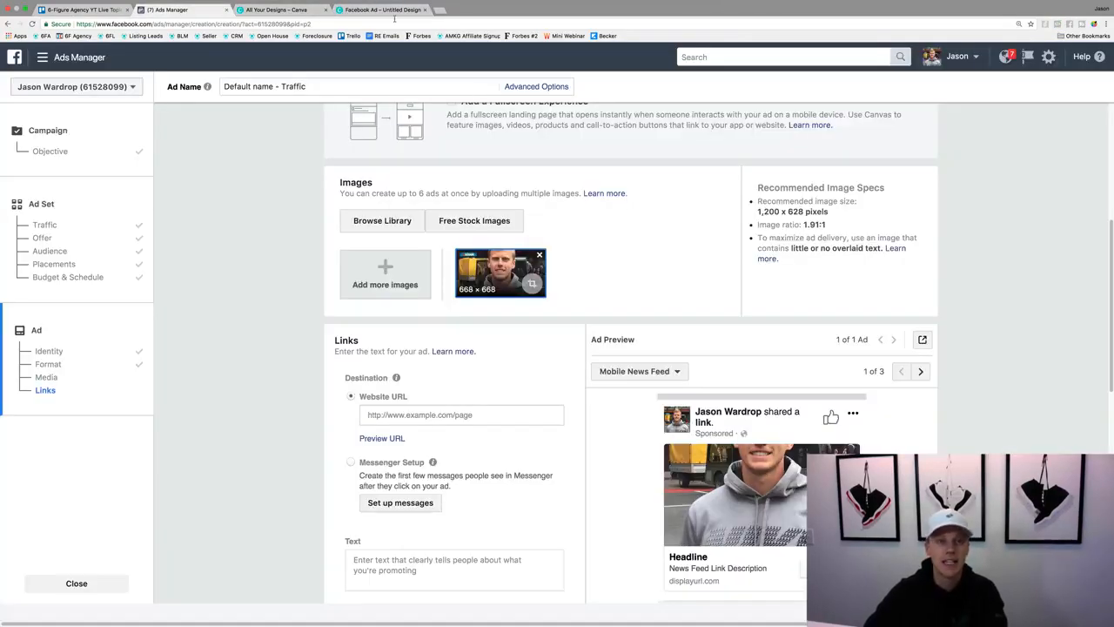
left_click(274, 10)
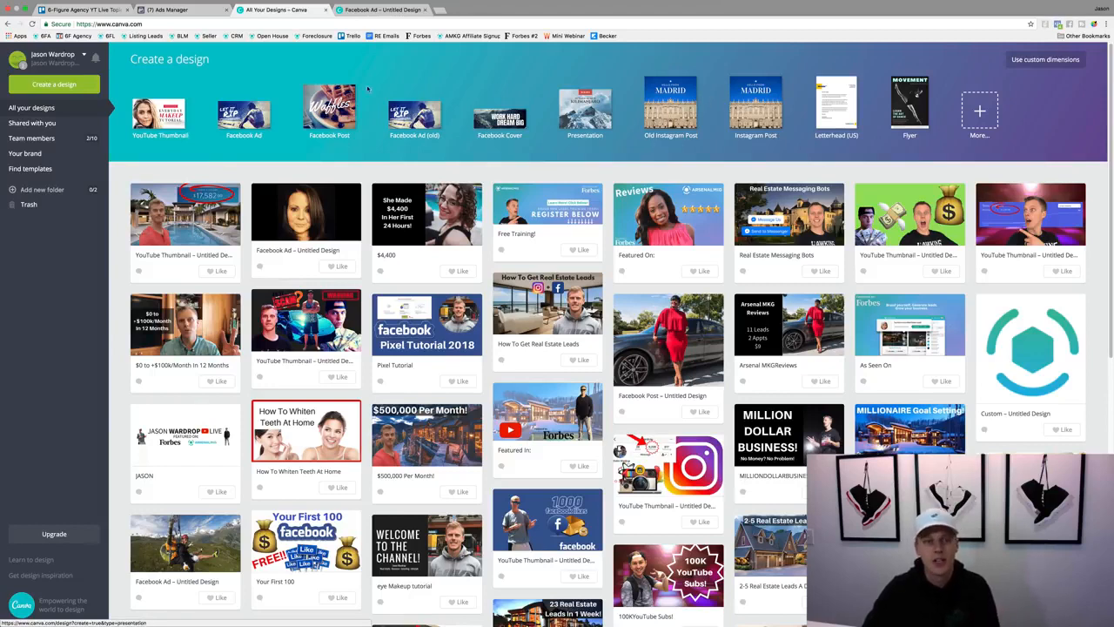
Step: Create a new Facebook Ad design and place the uploaded grey-hoodie cut-out portrait against the canvas's bottom edge
left_click(242, 113)
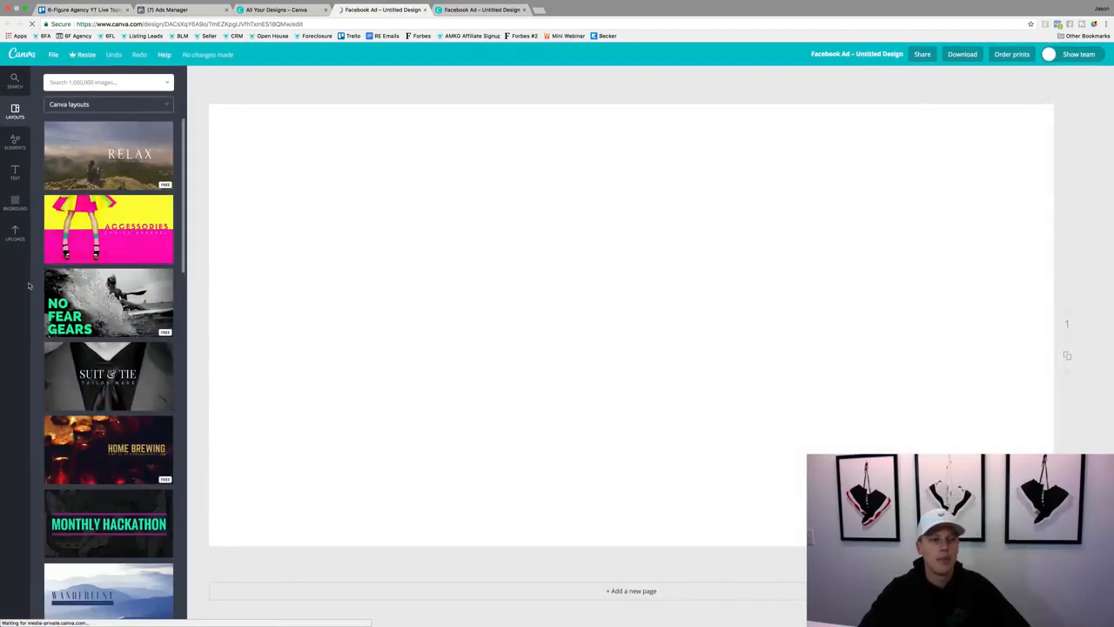
left_click(16, 231)
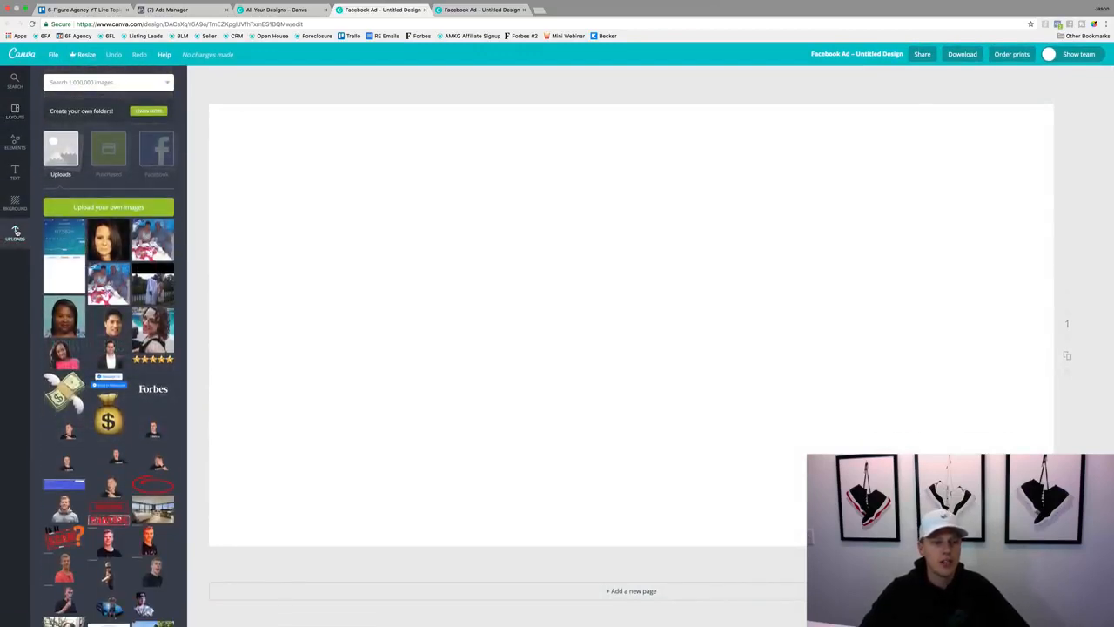
scroll(108, 348, "down", 5)
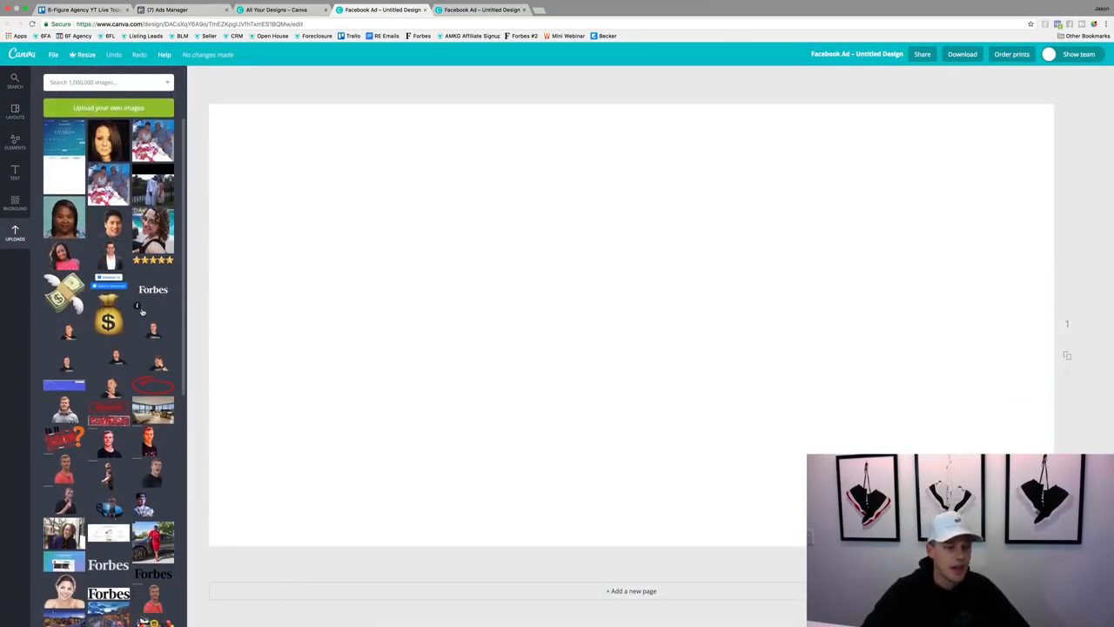
left_click(67, 303)
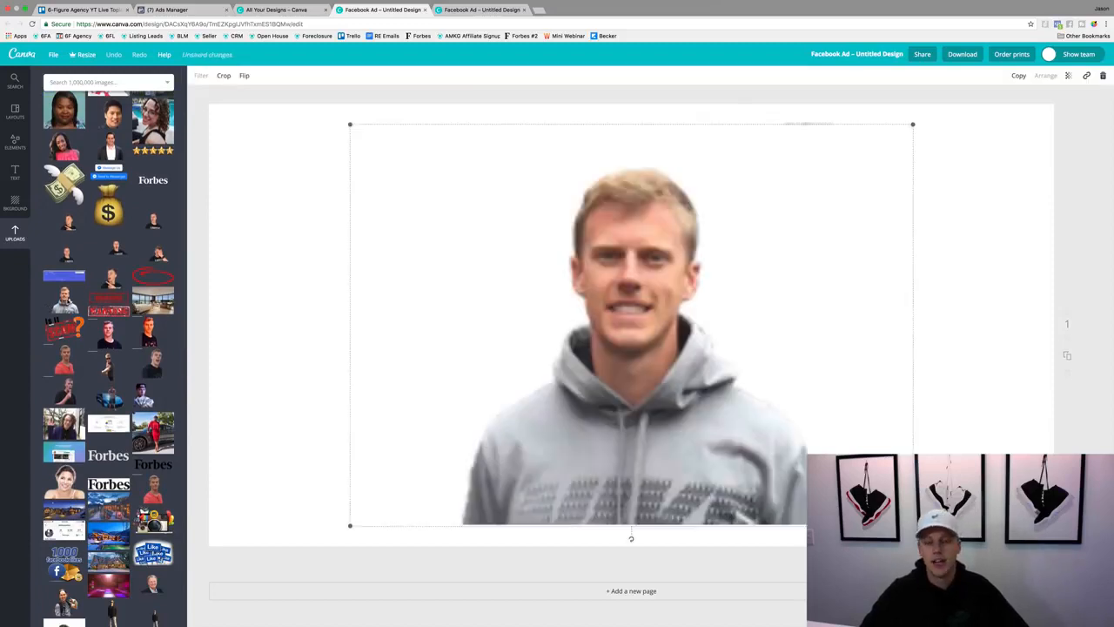
left_click_drag(599, 381, 599, 406)
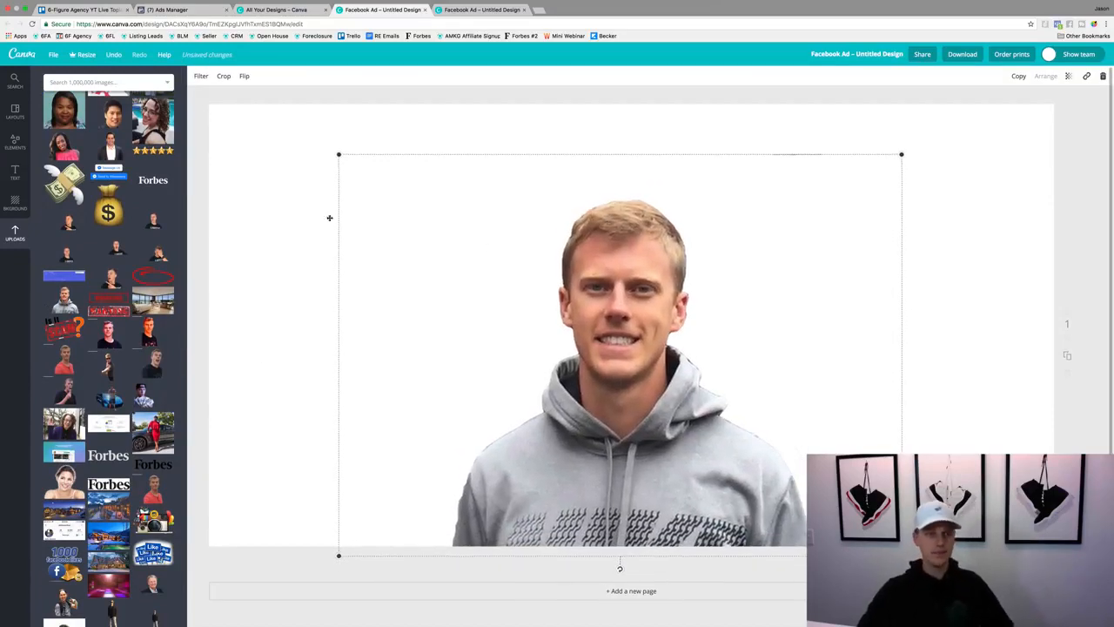
Step: Try two of the uploaded house photos on the canvas and delete each one
scroll(83, 231, "up", 5)
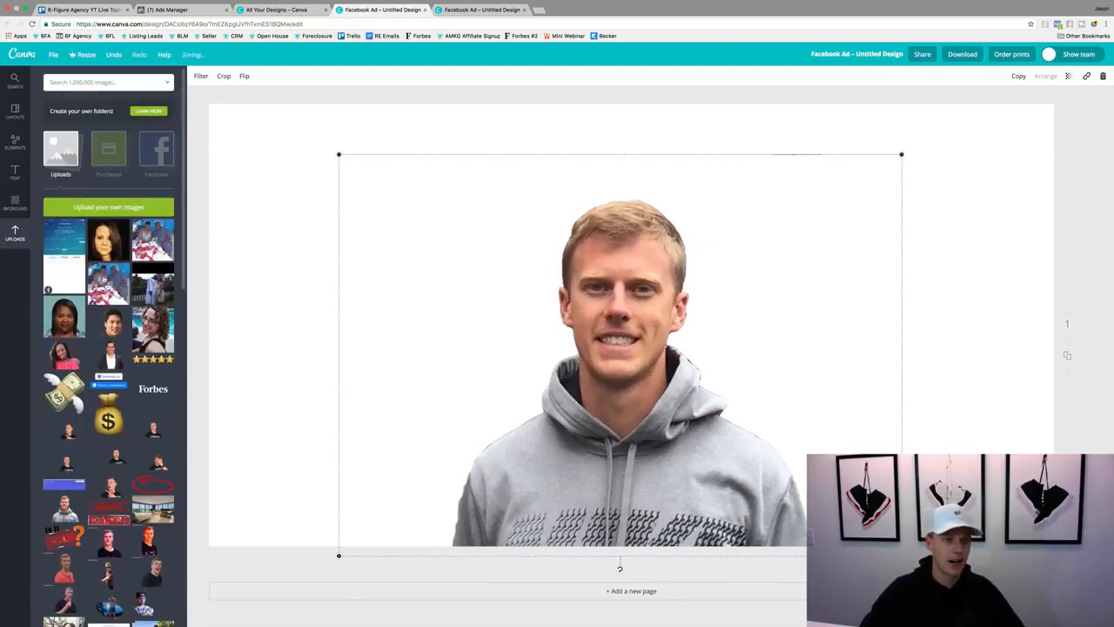
scroll(93, 297, "down", 5)
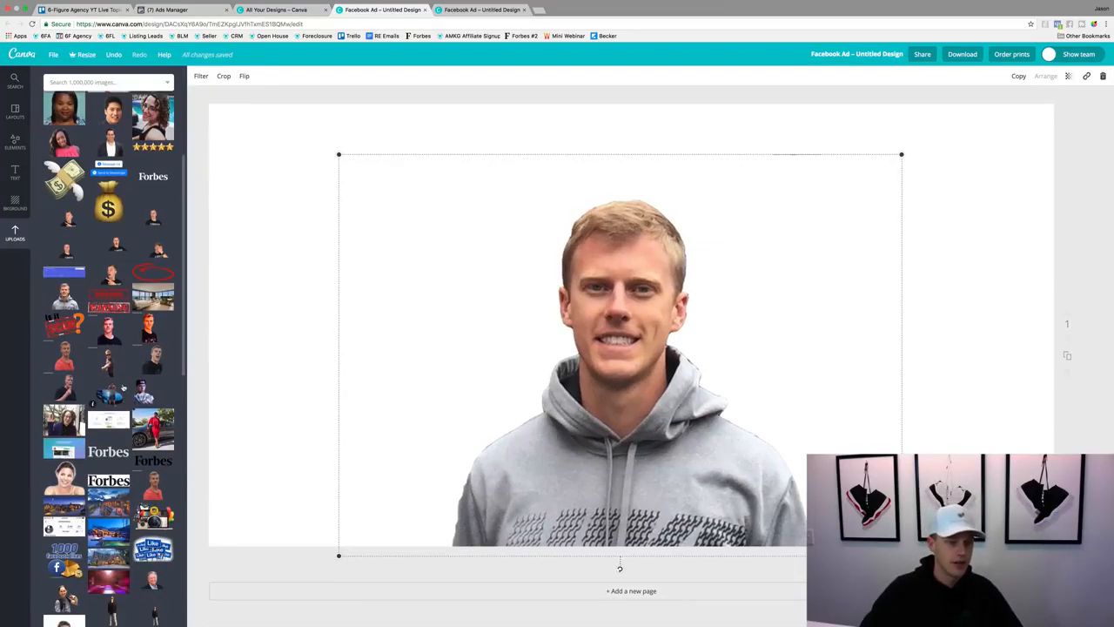
left_click(48, 509)
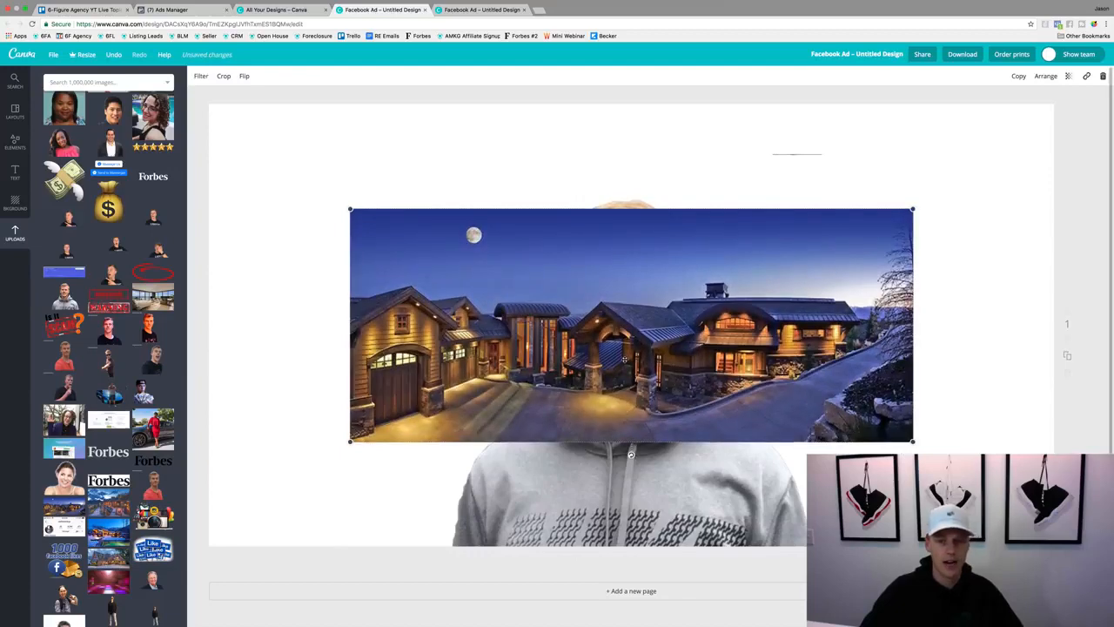
key("Delete")
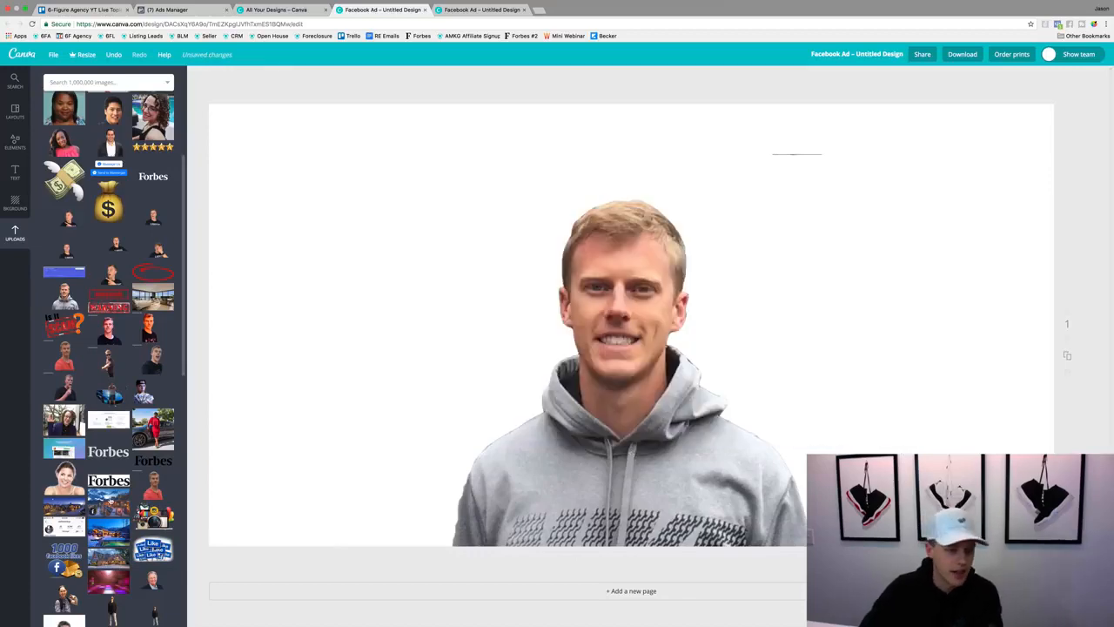
left_click(108, 503)
key("Delete")
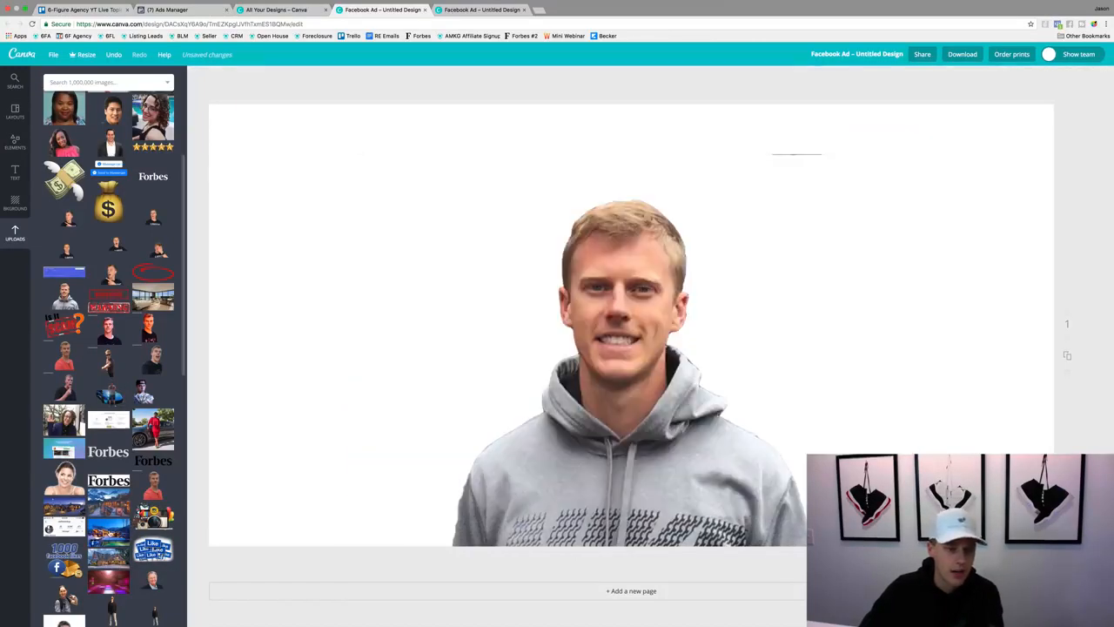
Step: Fill the canvas with the uploaded snowy house and pool photo behind the portrait, and adjust the position of both images
left_click(95, 539)
left_click_drag(632, 365, 491, 334)
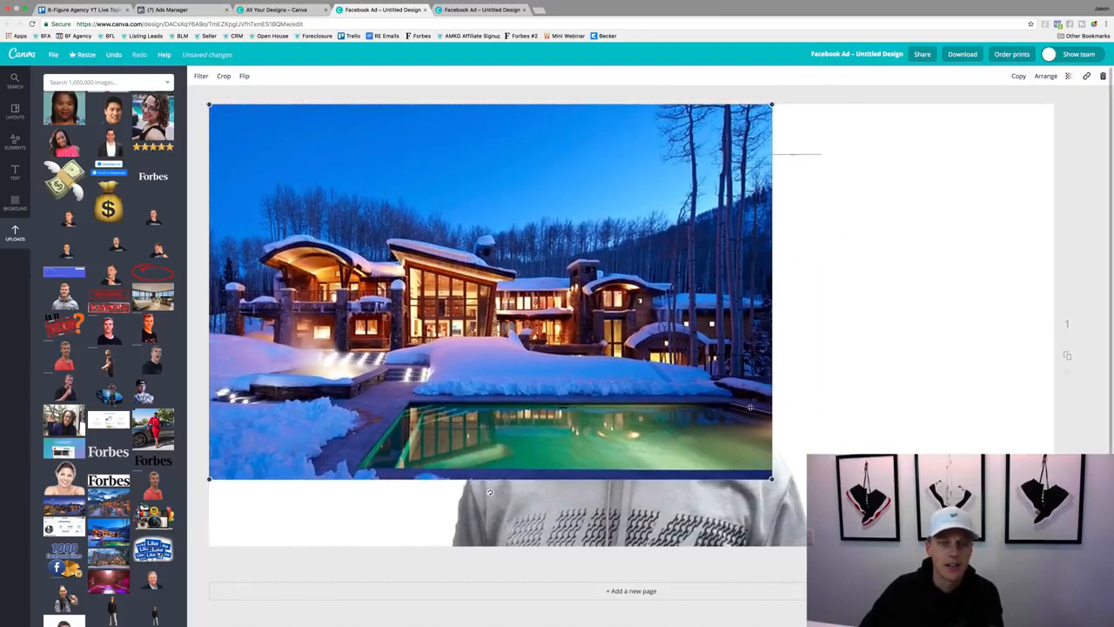
left_click_drag(771, 477, 1056, 623)
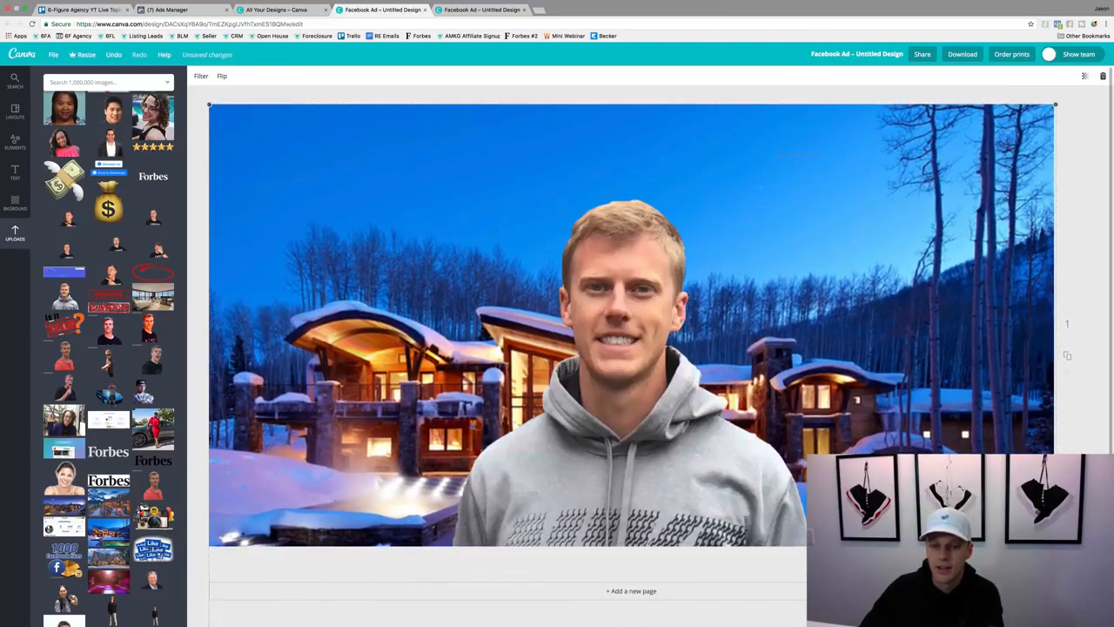
key("super+[")
key("Escape")
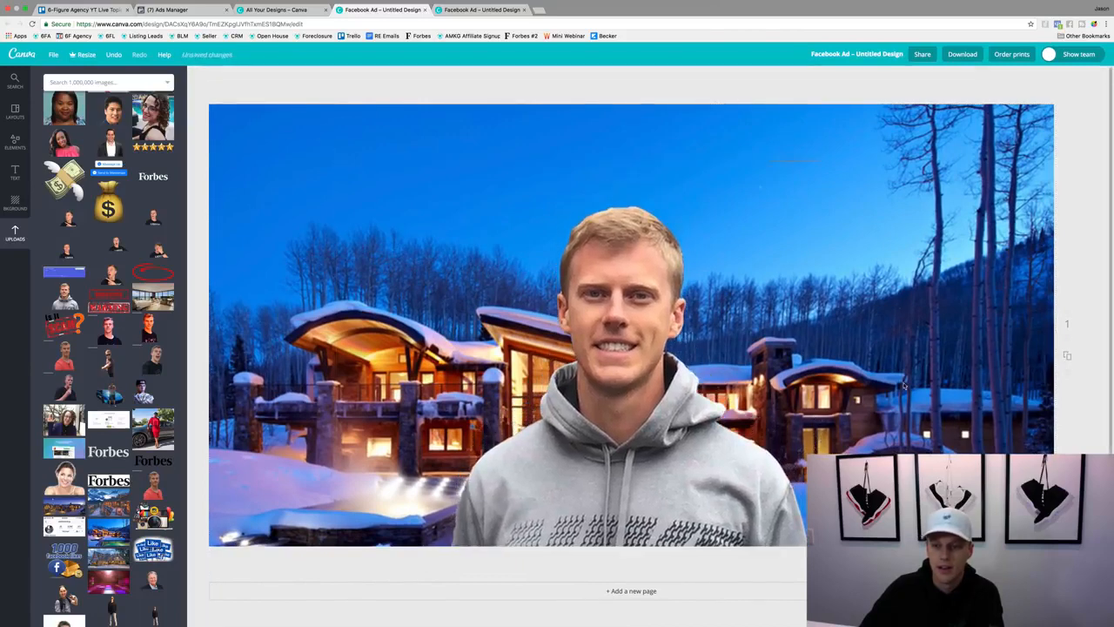
left_click_drag(933, 351, 932, 312)
mouse_move(623, 472)
left_mouse_down()
mouse_move(792, 338)
mouse_move(611, 487)
mouse_move(631, 469)
left_mouse_up()
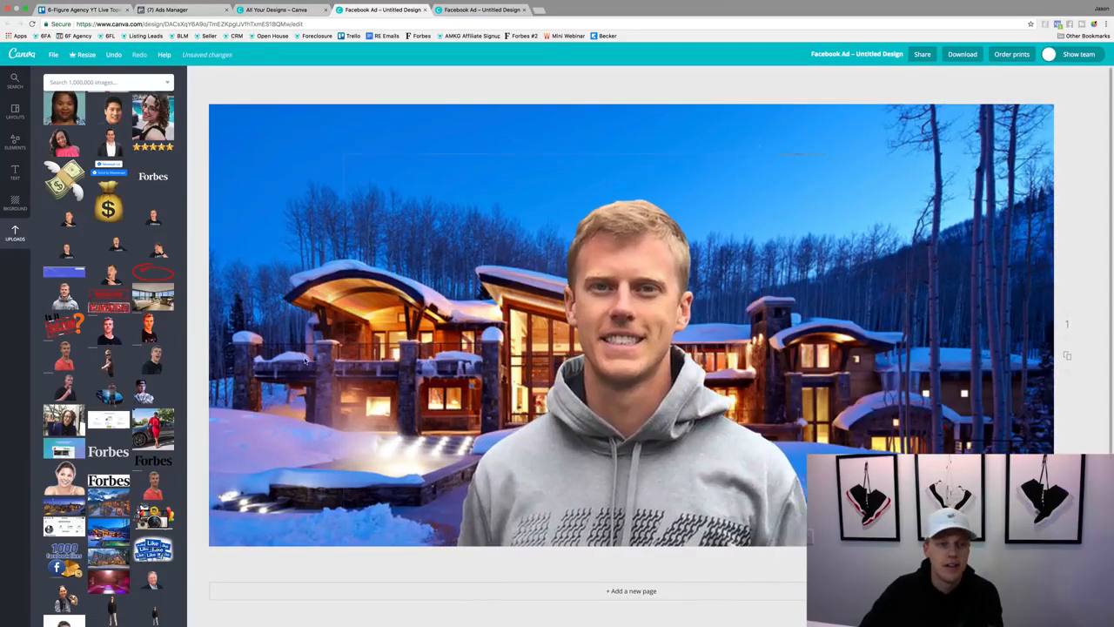
Step: Add a heading reading "Test Ad" to the design
left_click(14, 173)
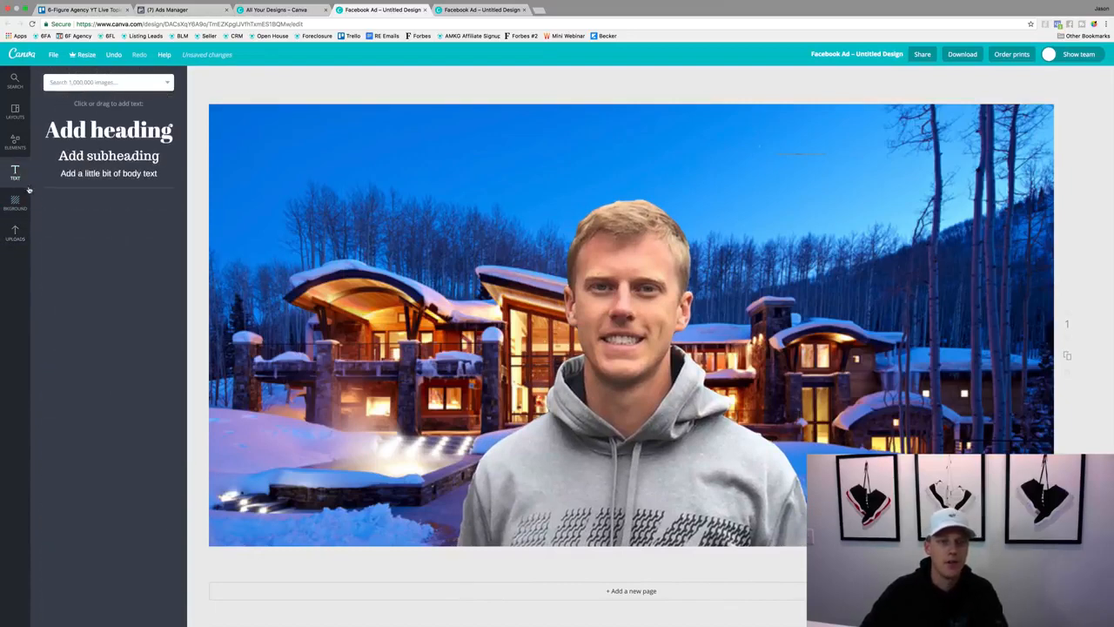
left_click(109, 130)
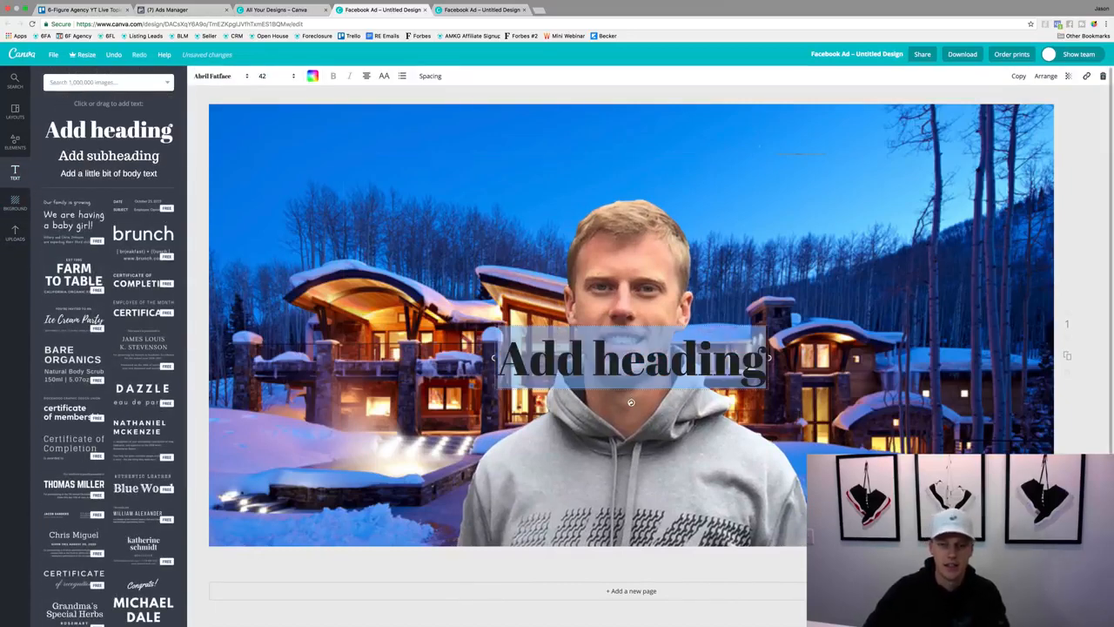
type("Test Ad")
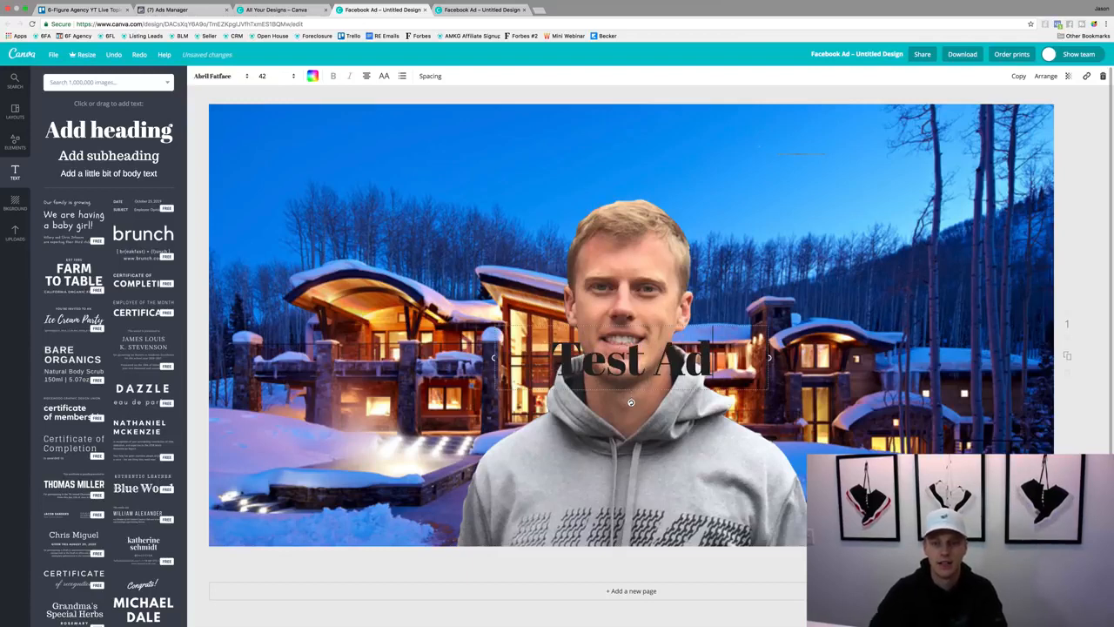
key("super+a")
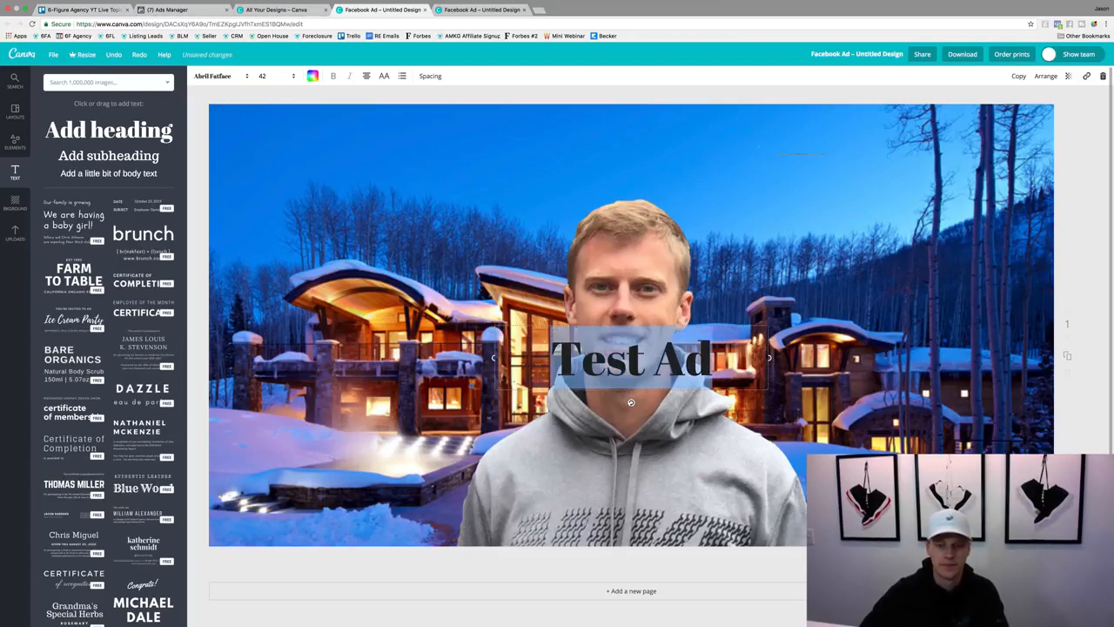
Step: Format the heading in white Aileron Heavy and move it to the sky area in the canvas's upper-left corner
left_click(314, 77)
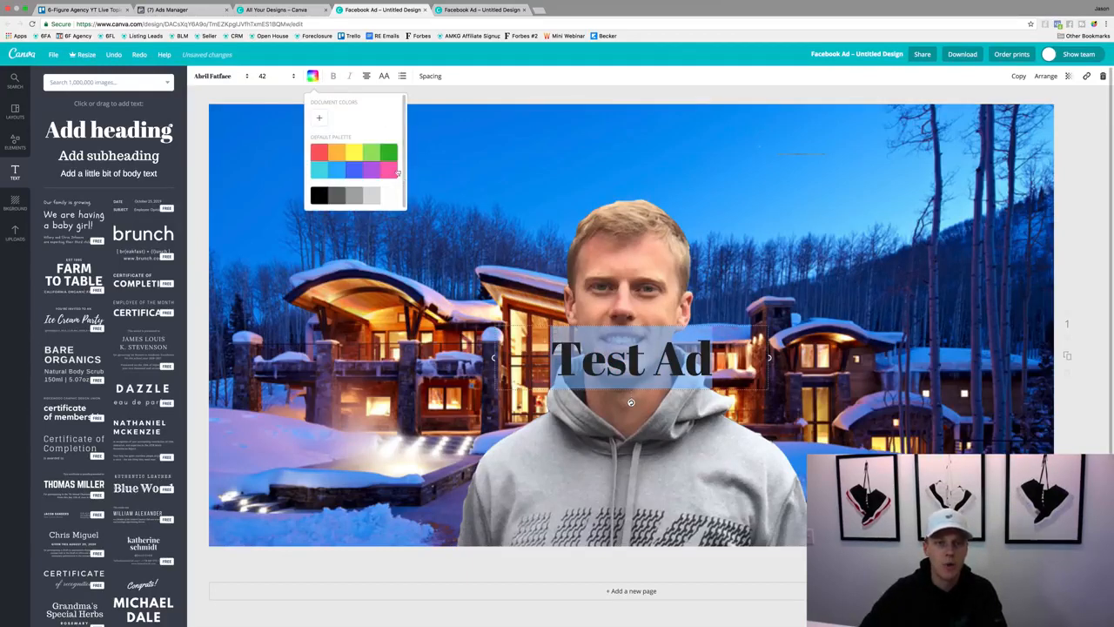
left_click(388, 195)
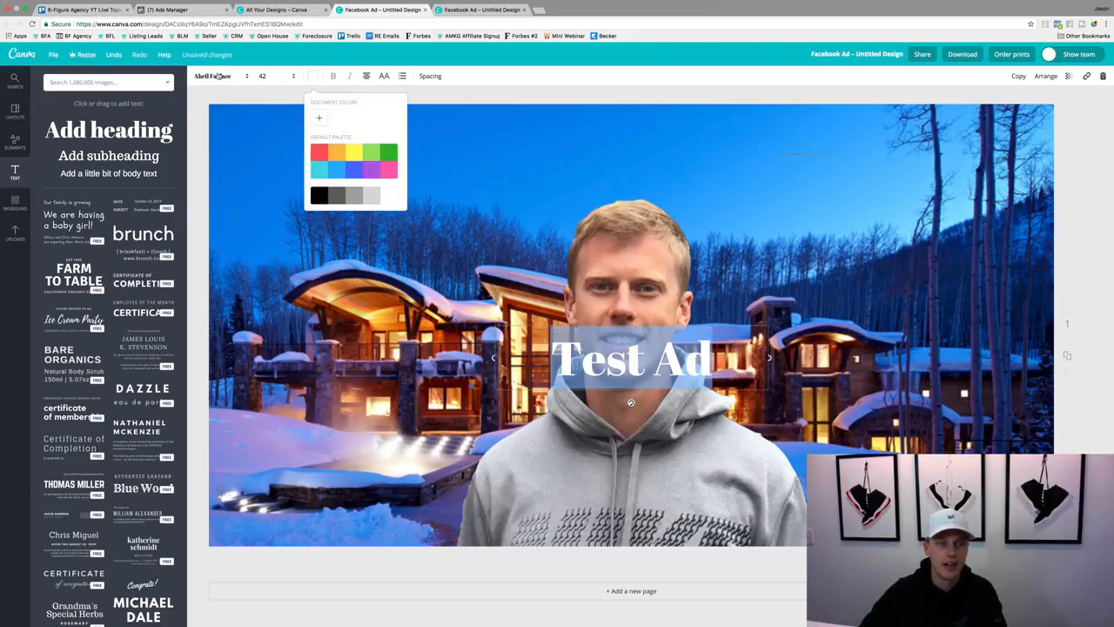
left_click(218, 76)
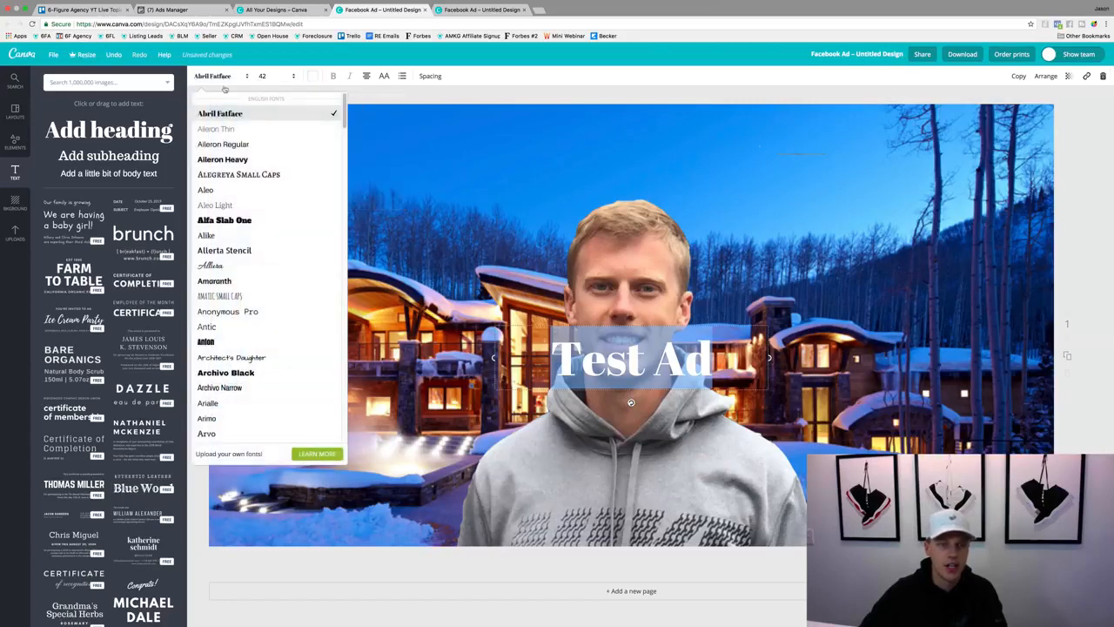
left_click(223, 160)
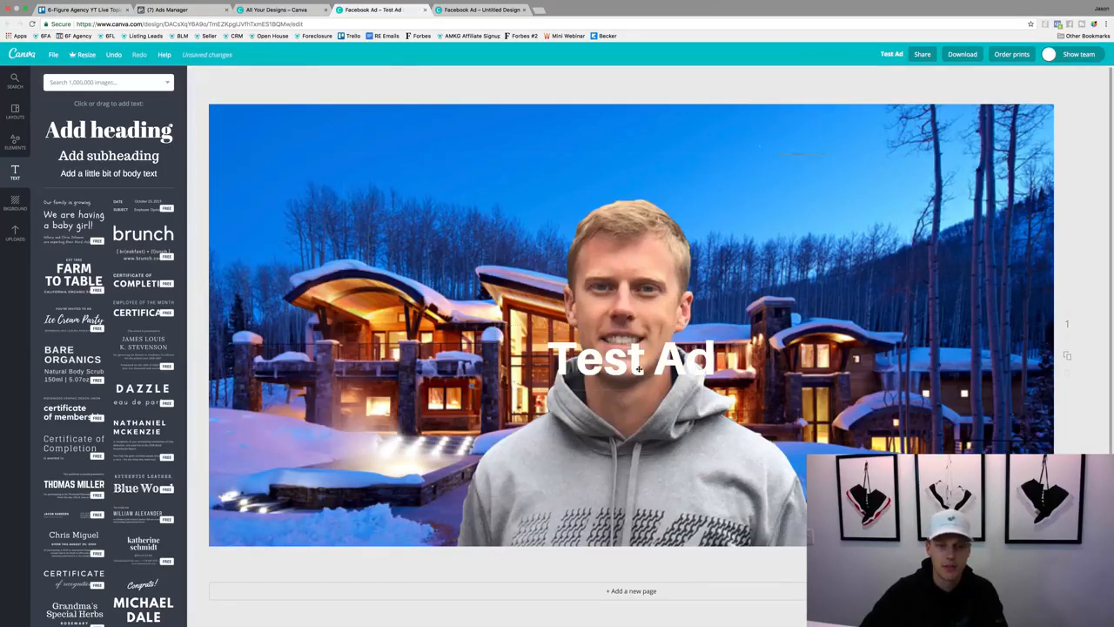
left_click_drag(639, 370, 394, 154)
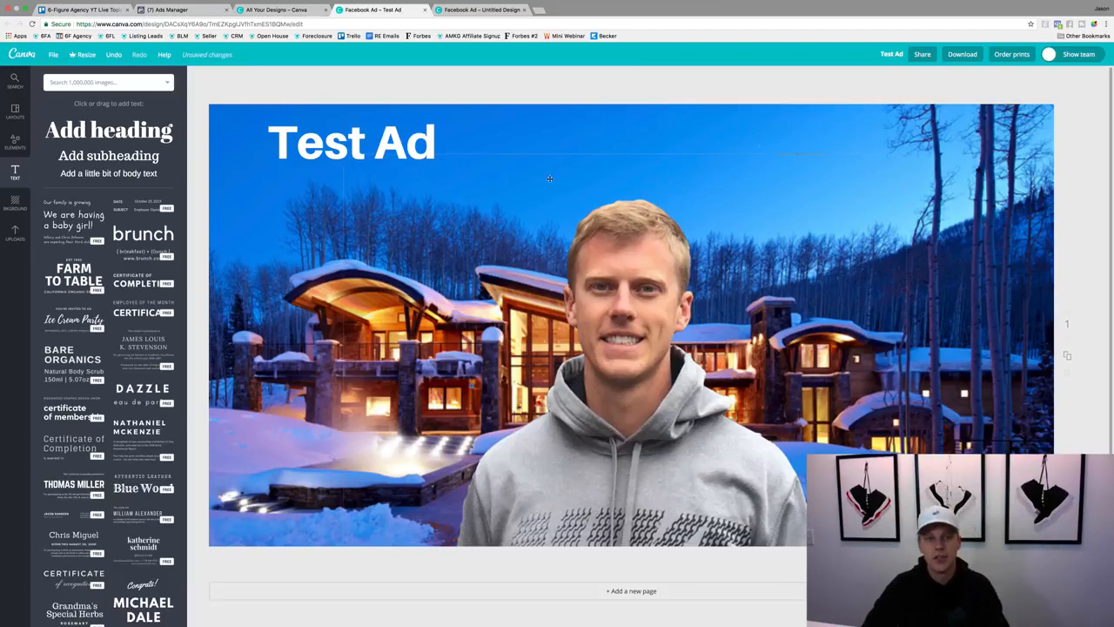
Step: Delete the "Test Ad" heading from the design
left_click(396, 131)
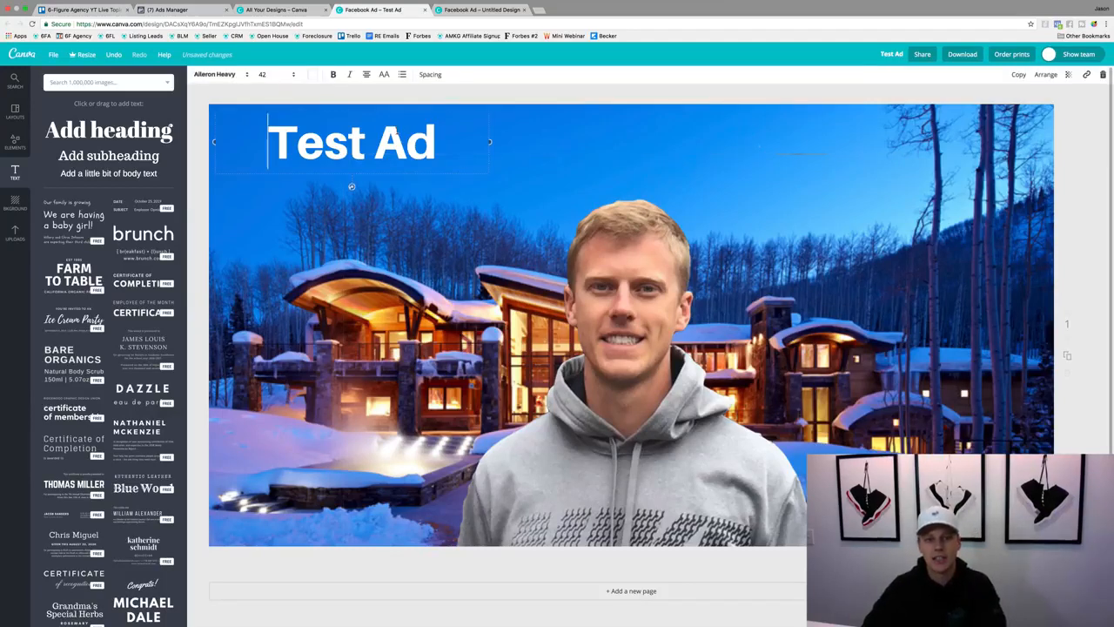
left_click(1103, 77)
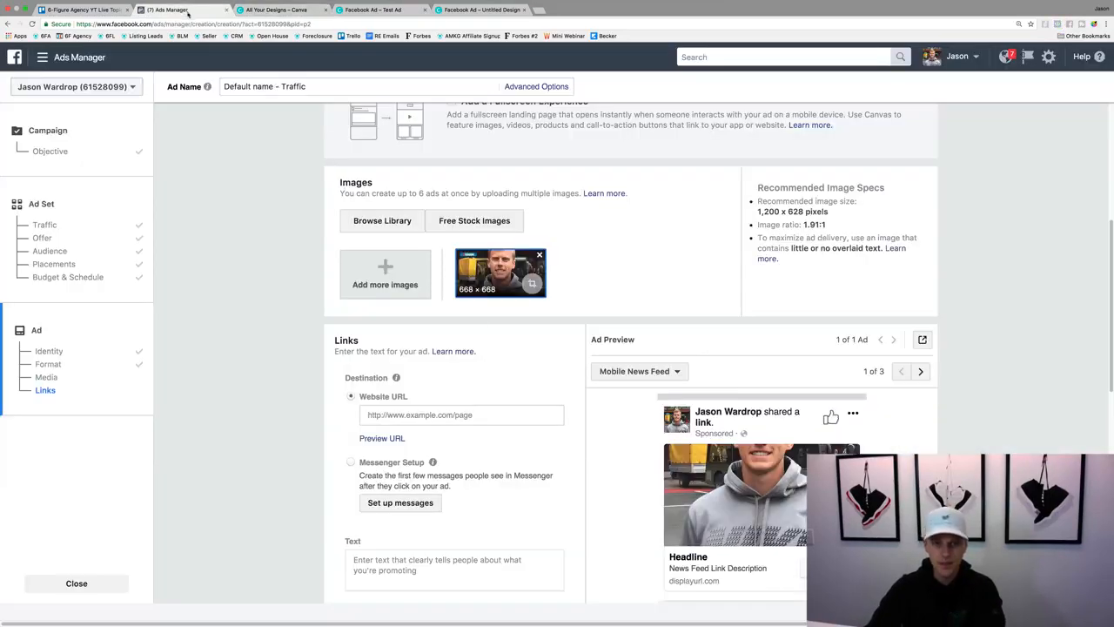
Step: Switch back to Ads Manager and remove the uploaded portrait from the ad's images
left_click(188, 11)
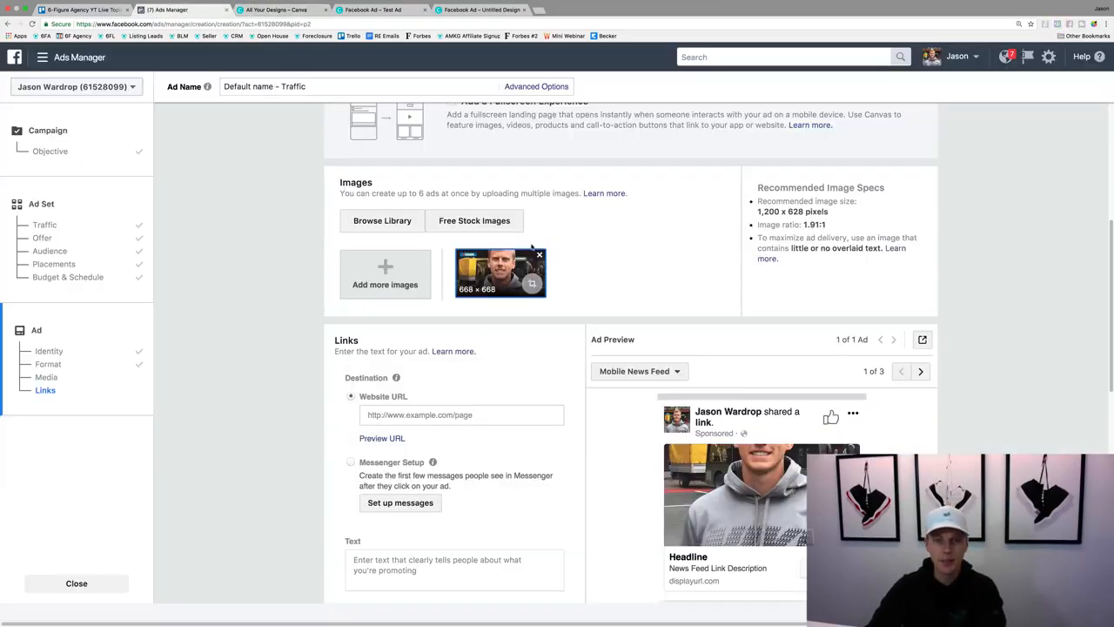
left_click(539, 255)
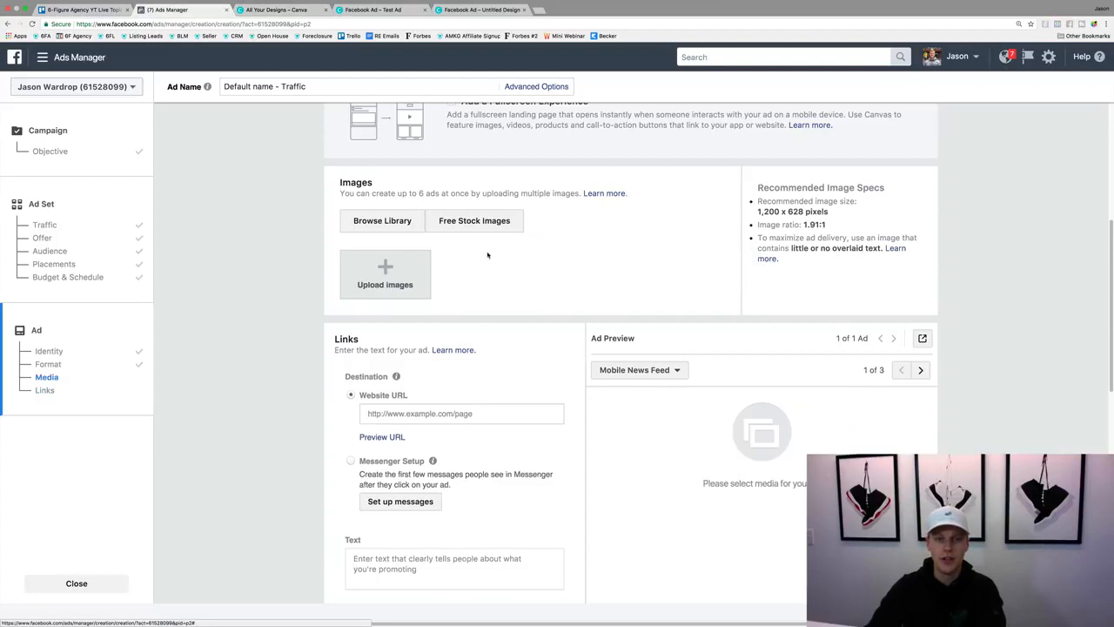
Step: Add the 1590 × 860 photo of a grey house from the image library's ad images to the ad
left_click(385, 276)
left_click(656, 187)
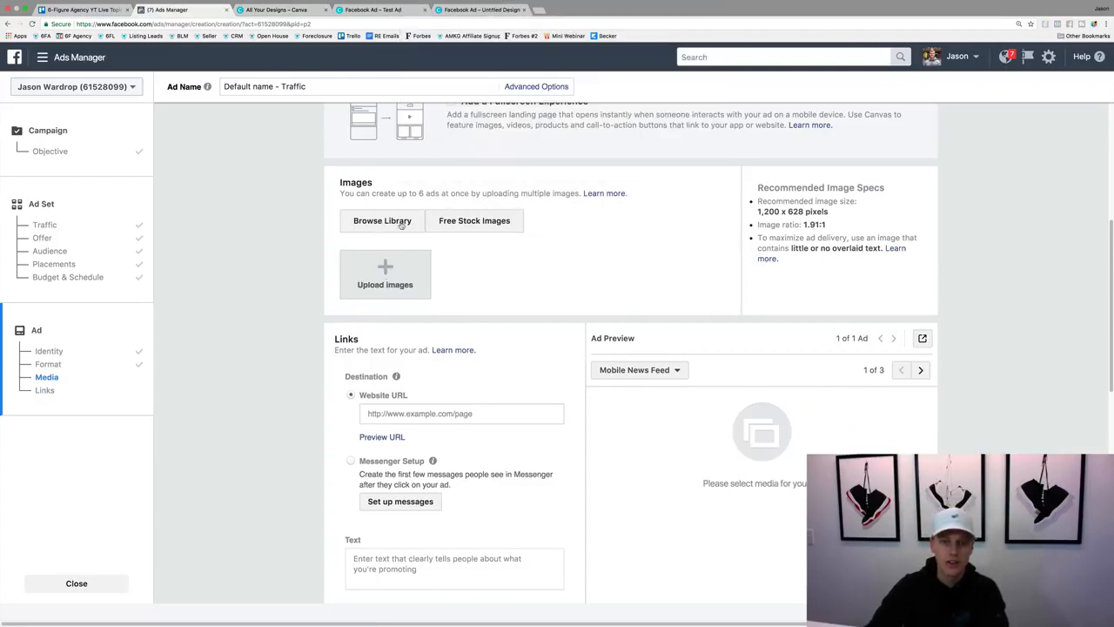
left_click(402, 223)
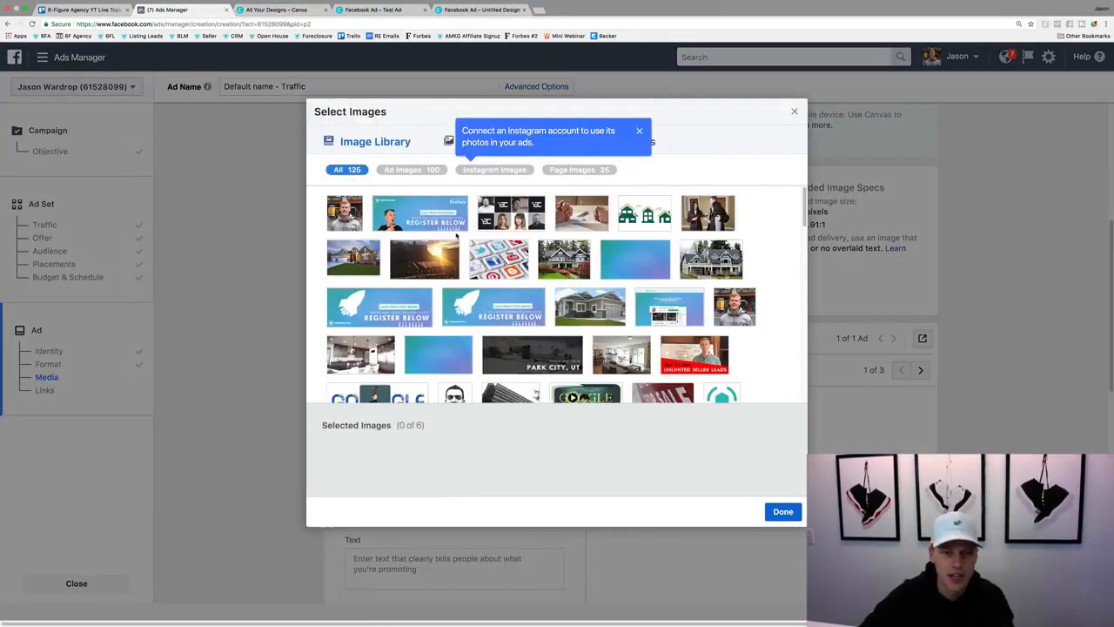
scroll(594, 267, "down", 3)
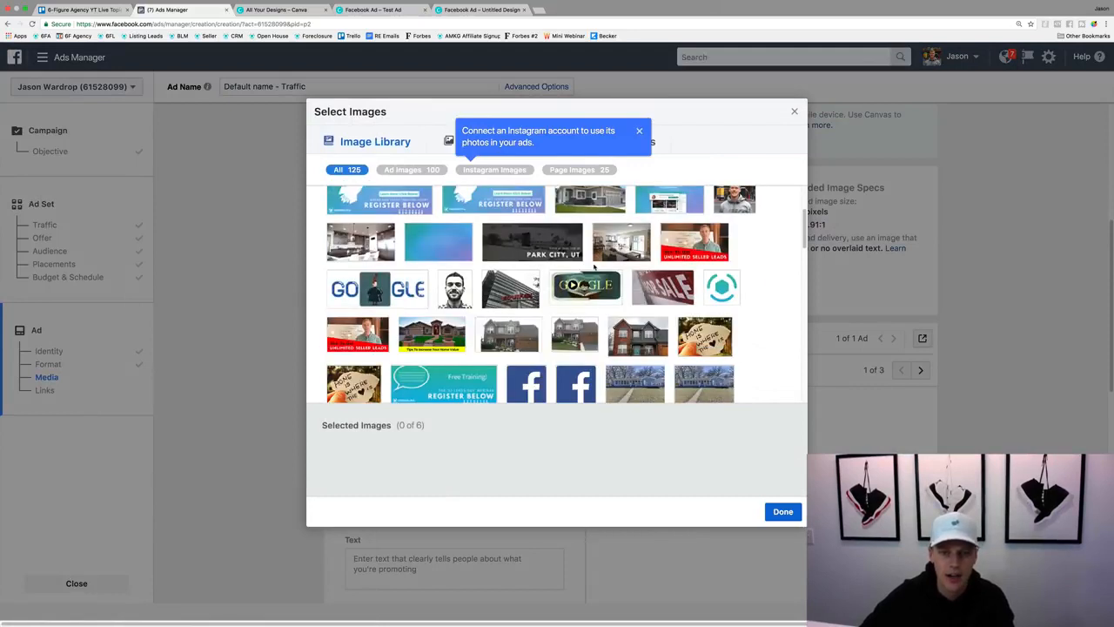
scroll(595, 268, "down", 3)
left_click(402, 170)
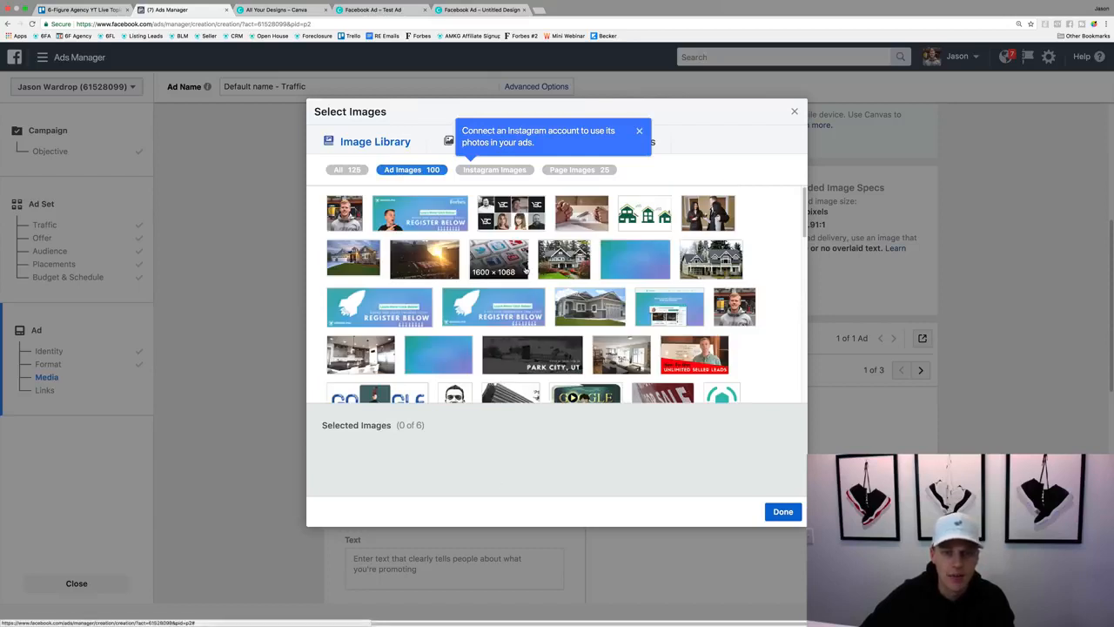
left_click(594, 308)
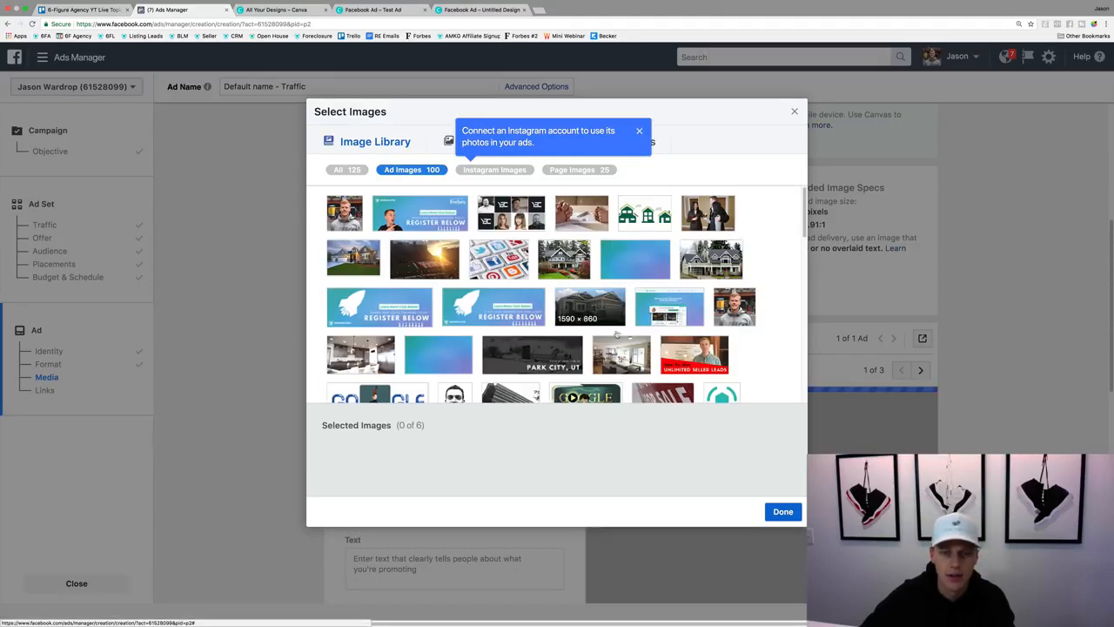
left_click(782, 511)
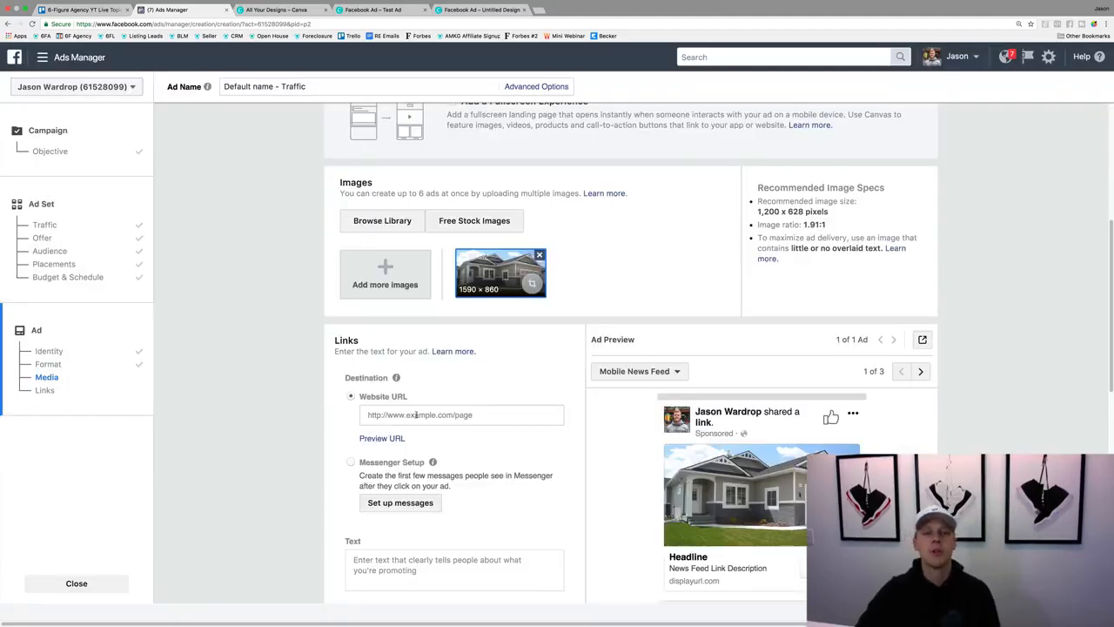
Step: Open google.com in a new browser tab and copy its address
key("ctrl+t")
type("google.com")
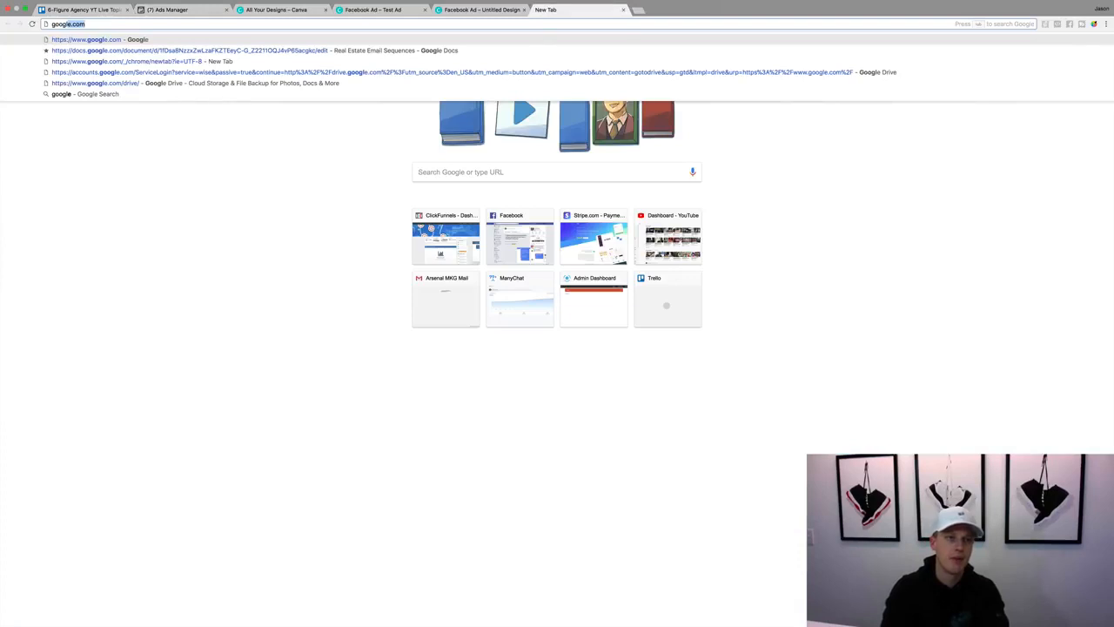
key("Return")
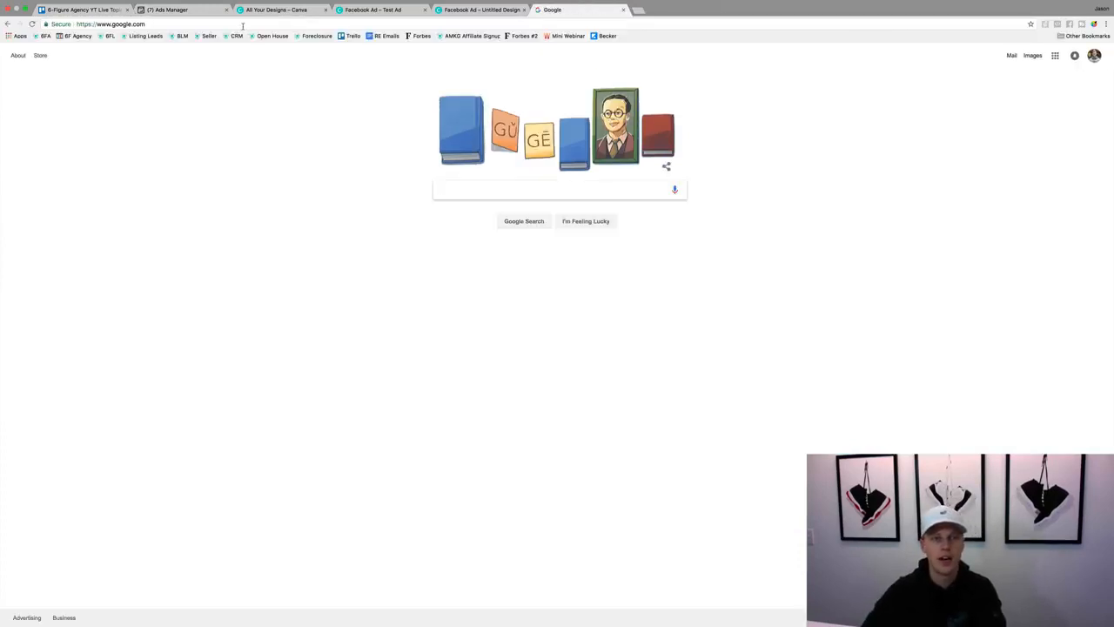
left_click(185, 23)
key("ctrl+c")
left_click(181, 9)
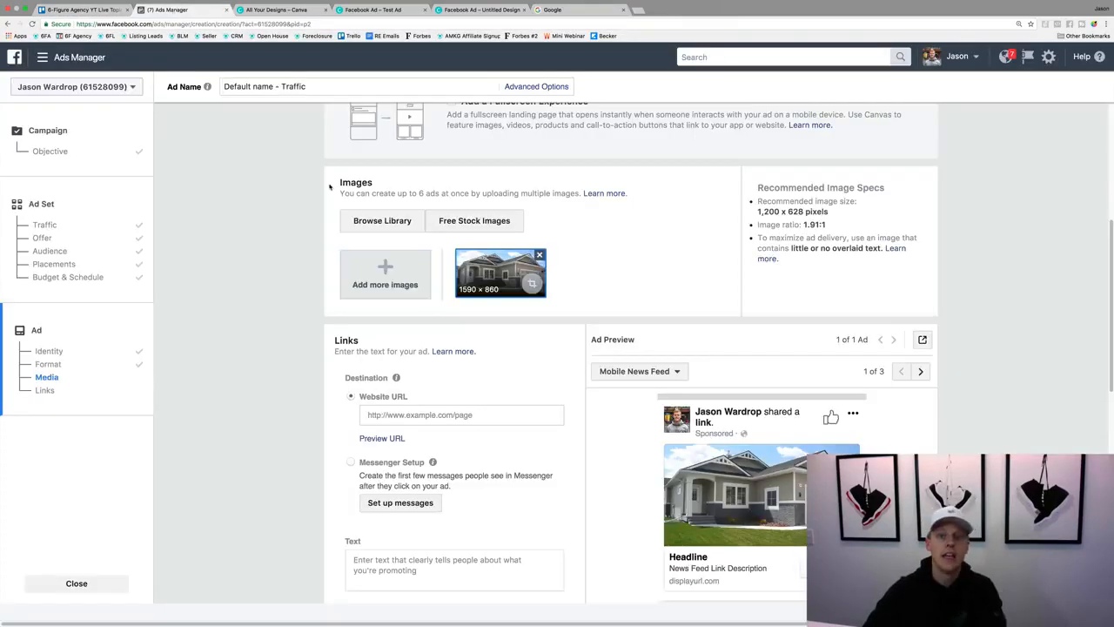
left_click(453, 414)
key("ctrl+v")
left_click(308, 447)
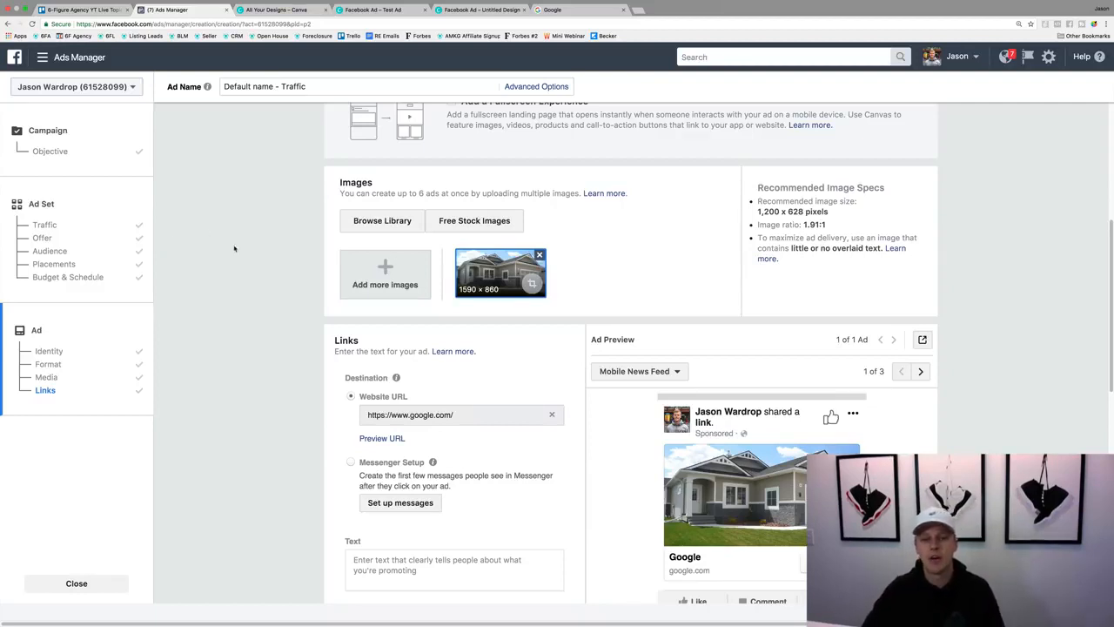
Step: Enter "Test text copy" as the ad's text
scroll(326, 331, "down", 3)
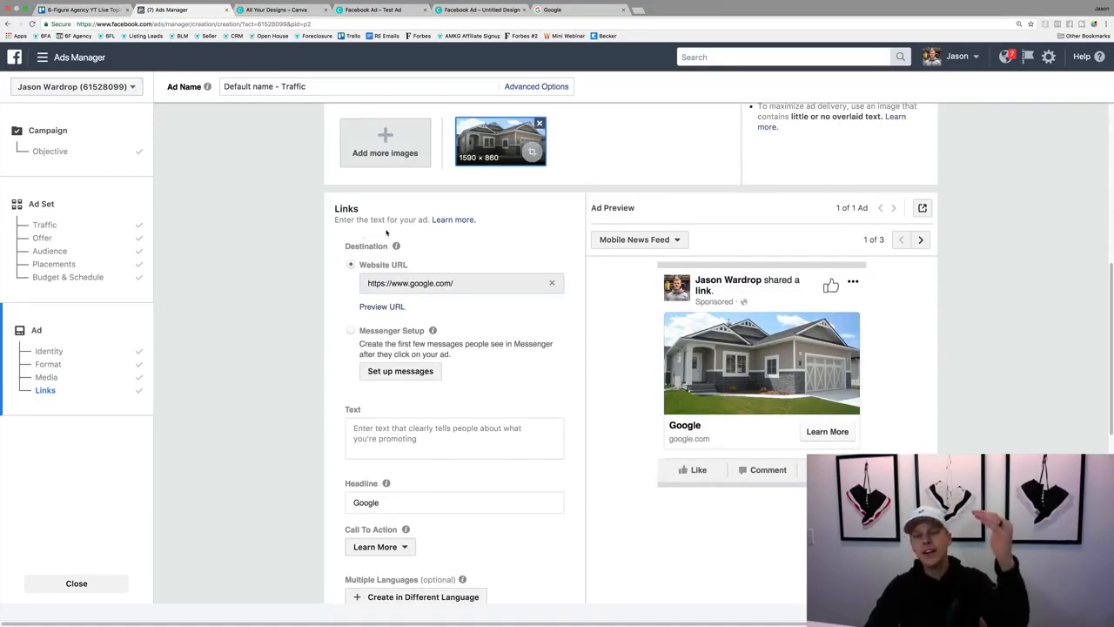
scroll(396, 247, "down", 1)
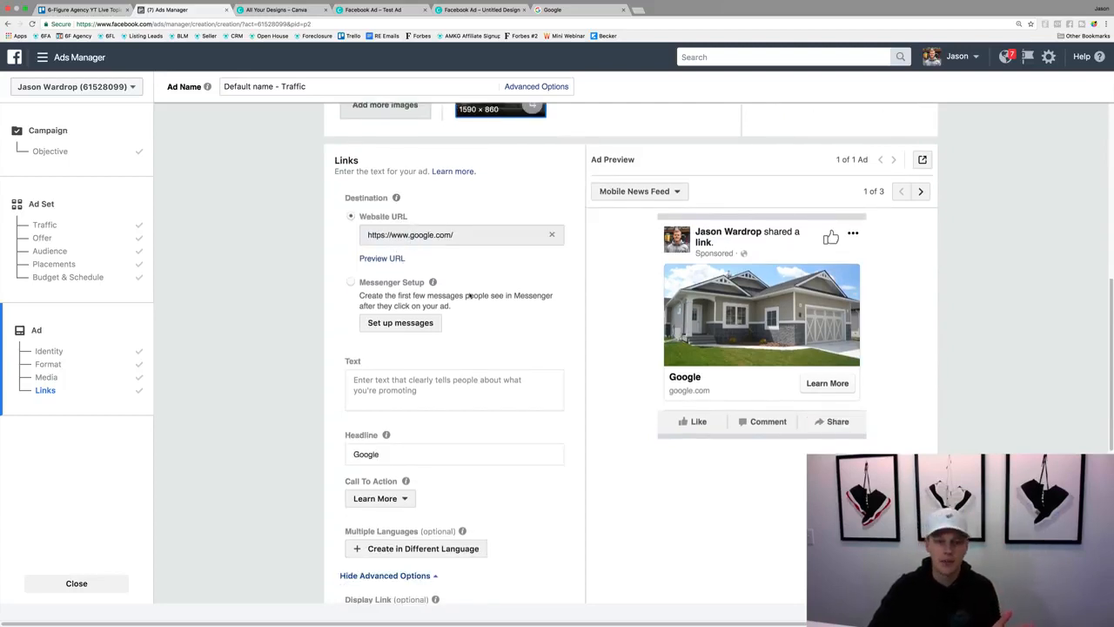
left_click(440, 384)
type("T")
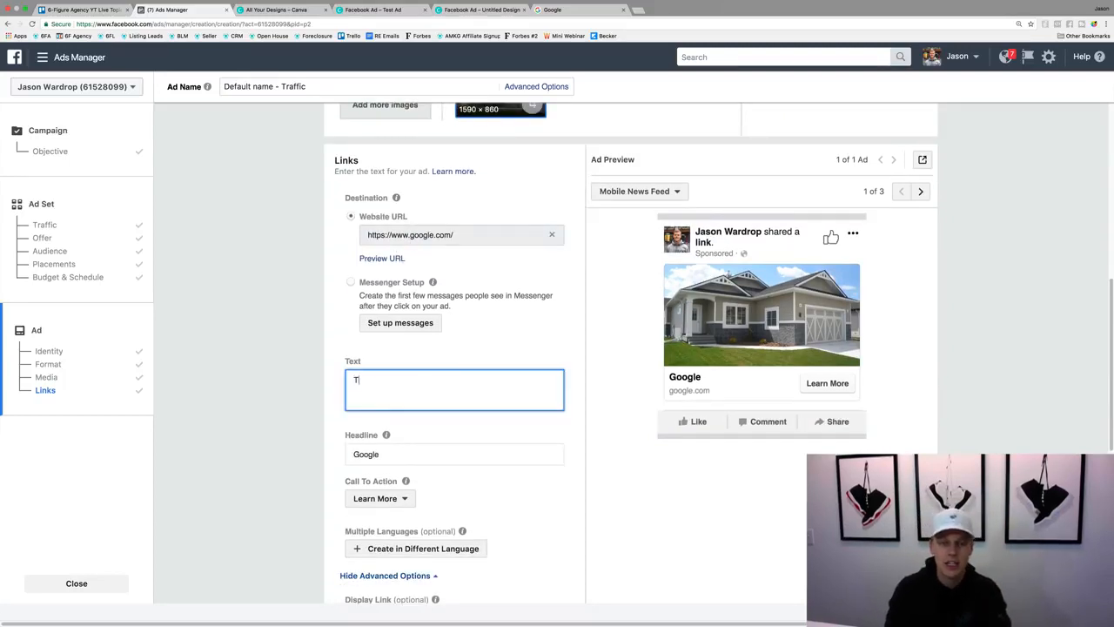
type("est")
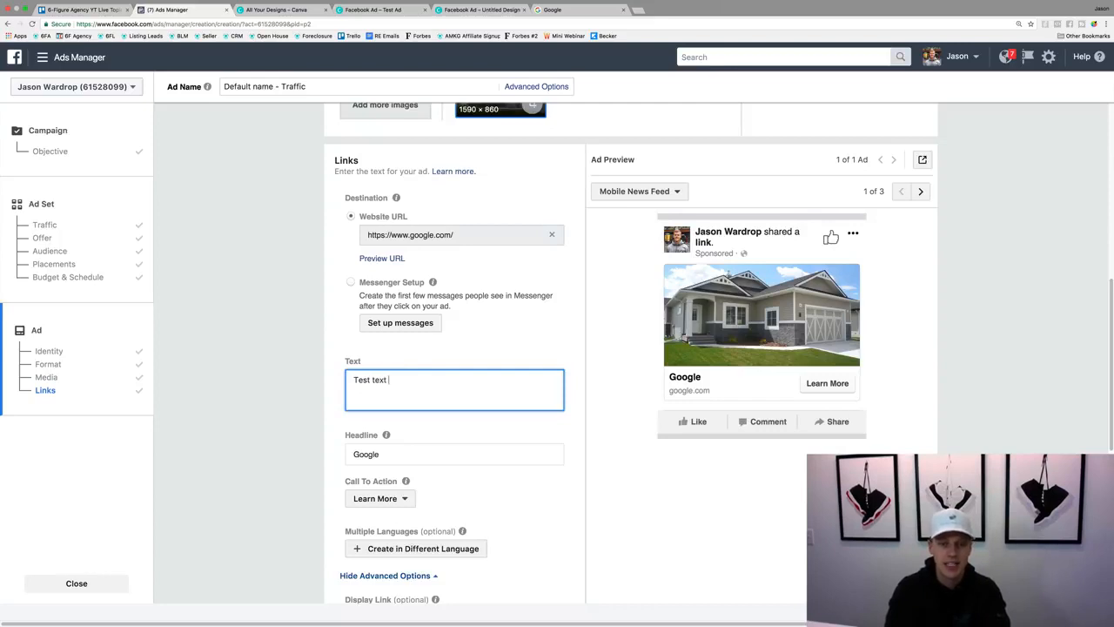
type(" text ")
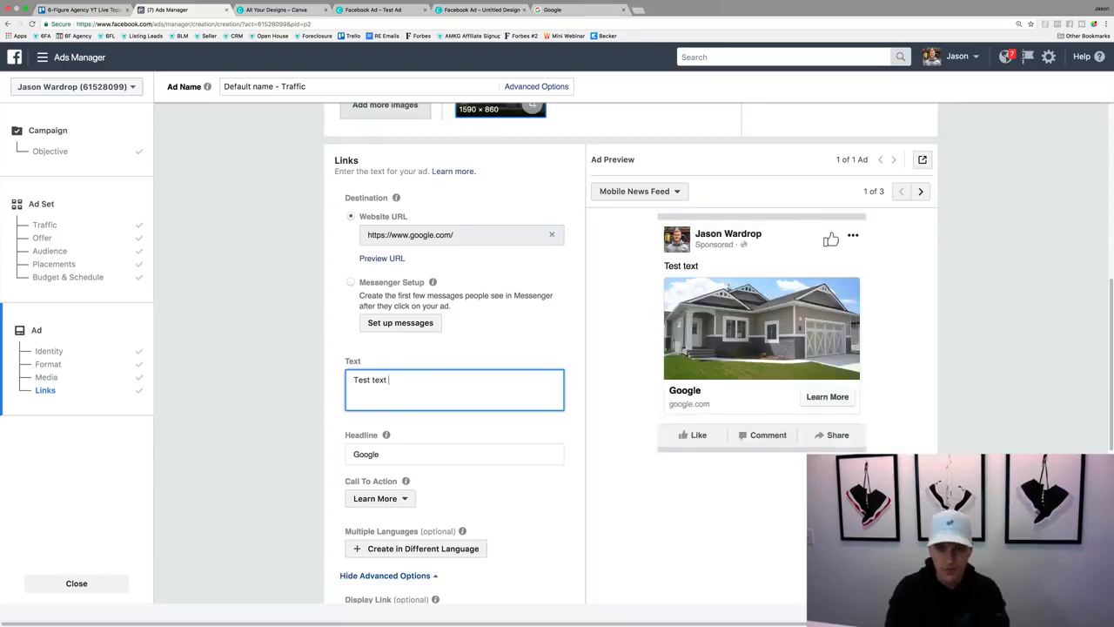
type("copy")
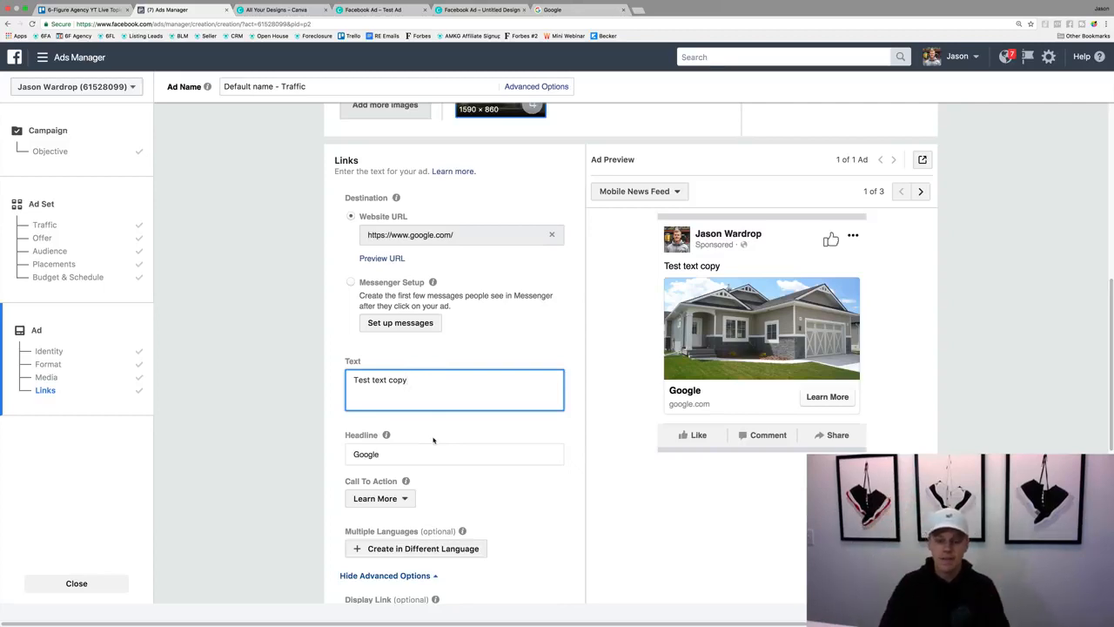
Step: Replace the ad's whole text with the opening line "Orlando Homeowners!"
key("super+a")
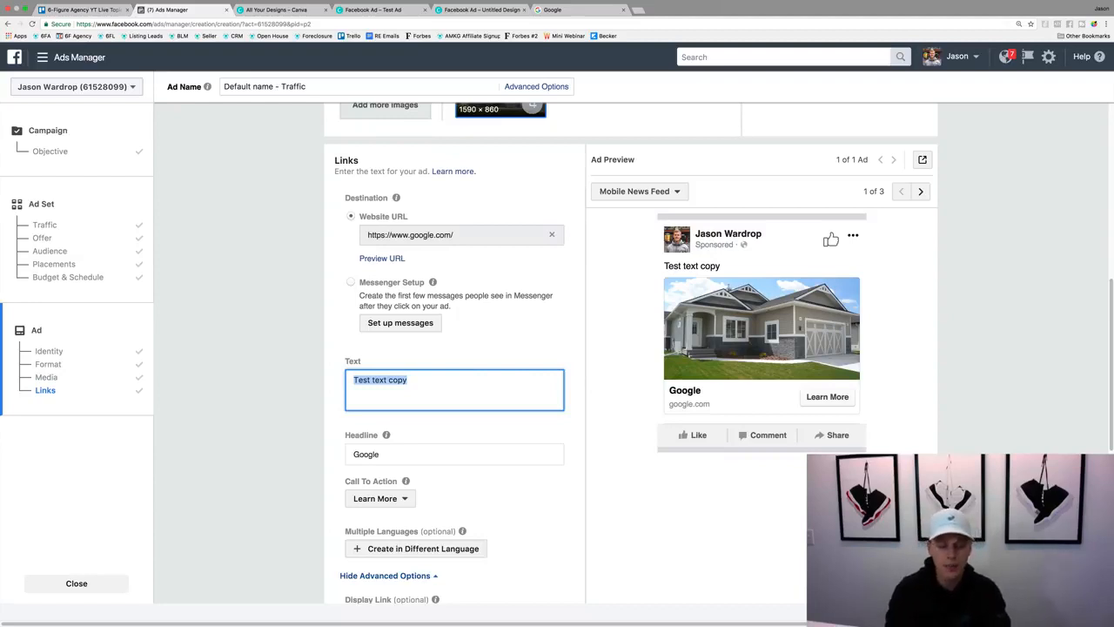
type("Orland")
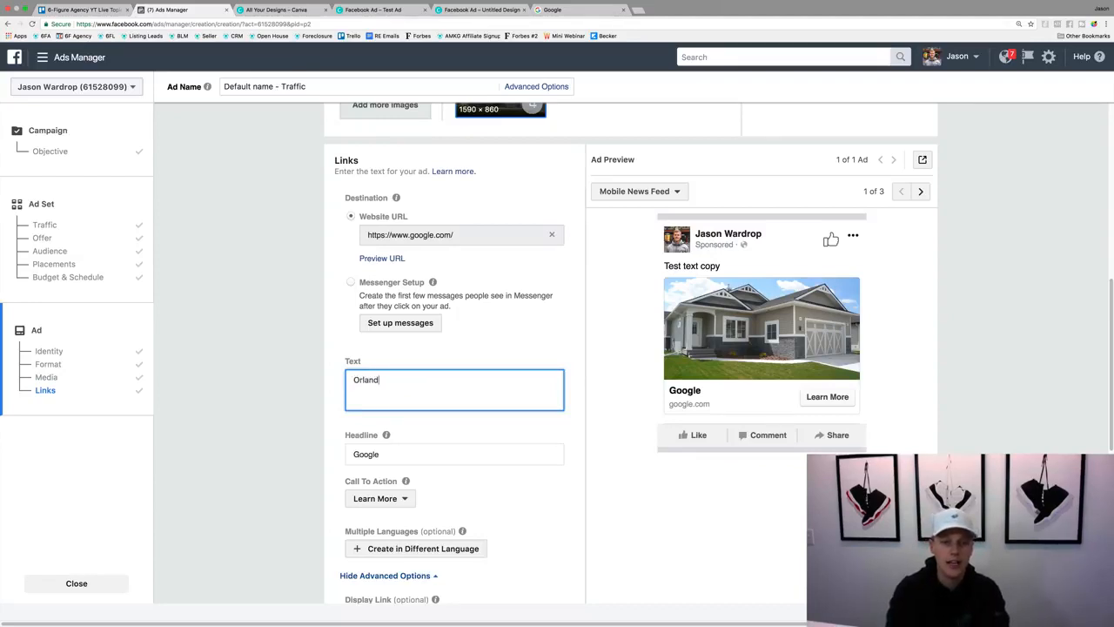
type("o Homeowners!")
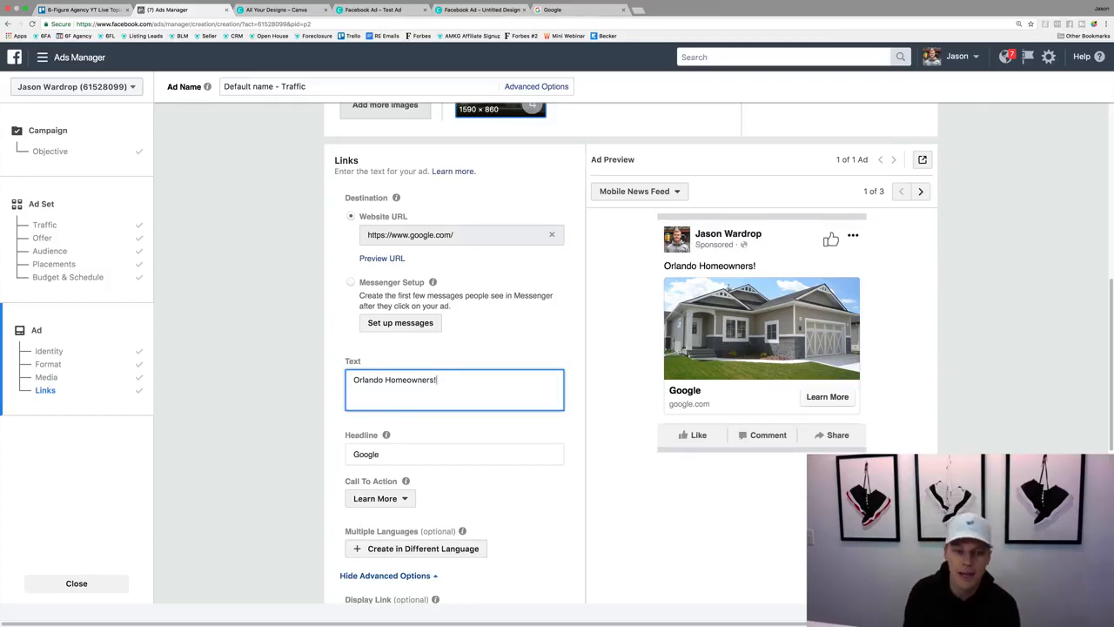
Step: Add a second paragraph to the ad text reading "Are you looking to sell your home in the next 3-6 months?"
key("Return")
key("Return")
type("A")
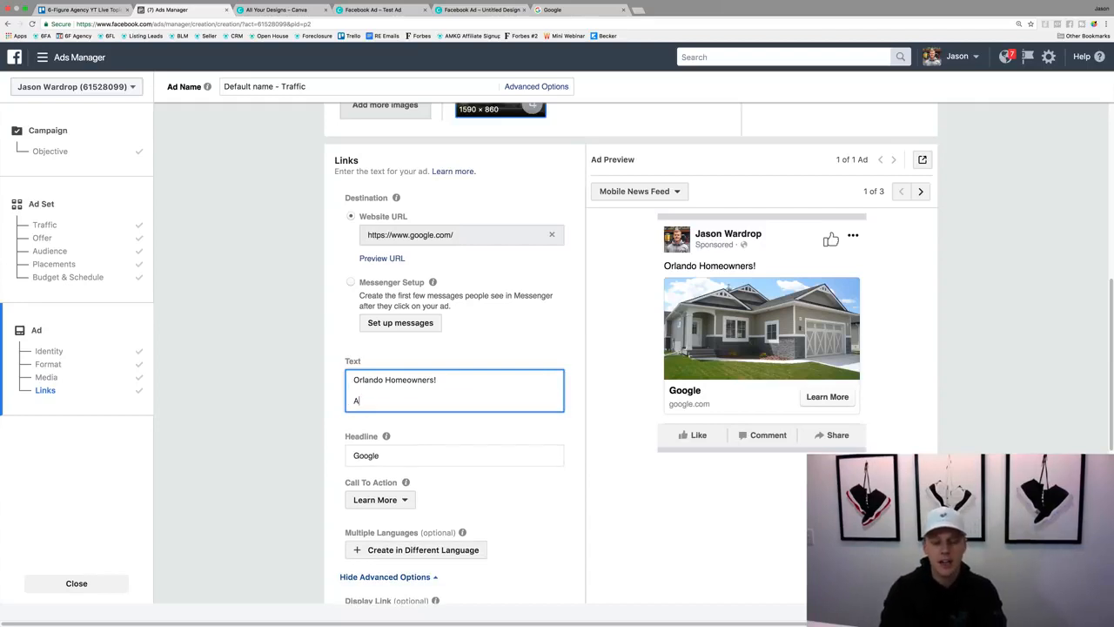
type("re you looking to")
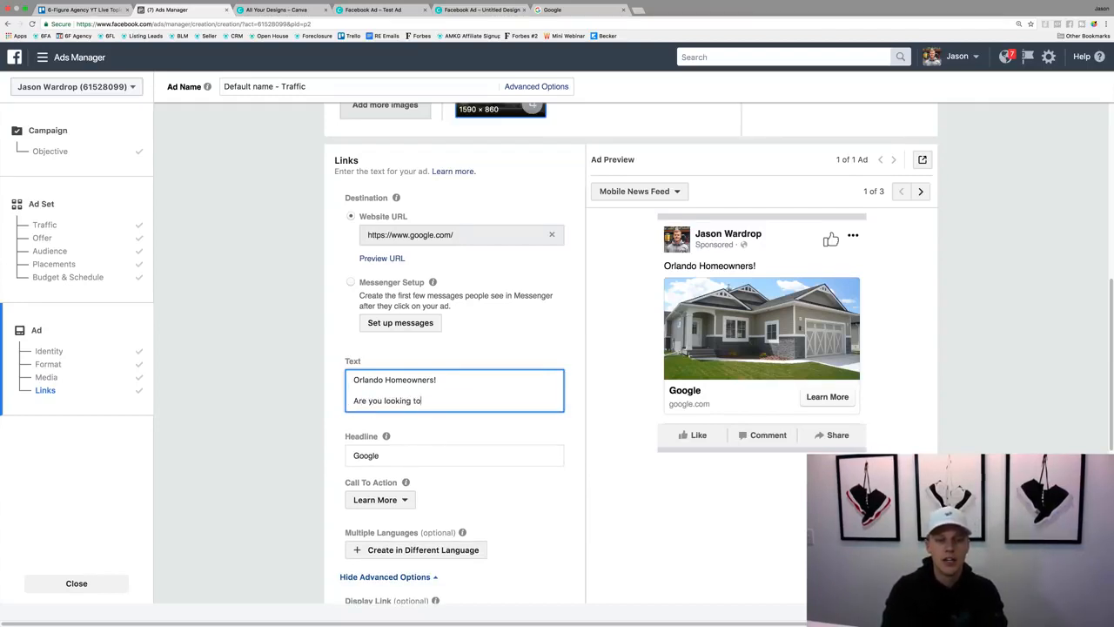
type(" sell your home in")
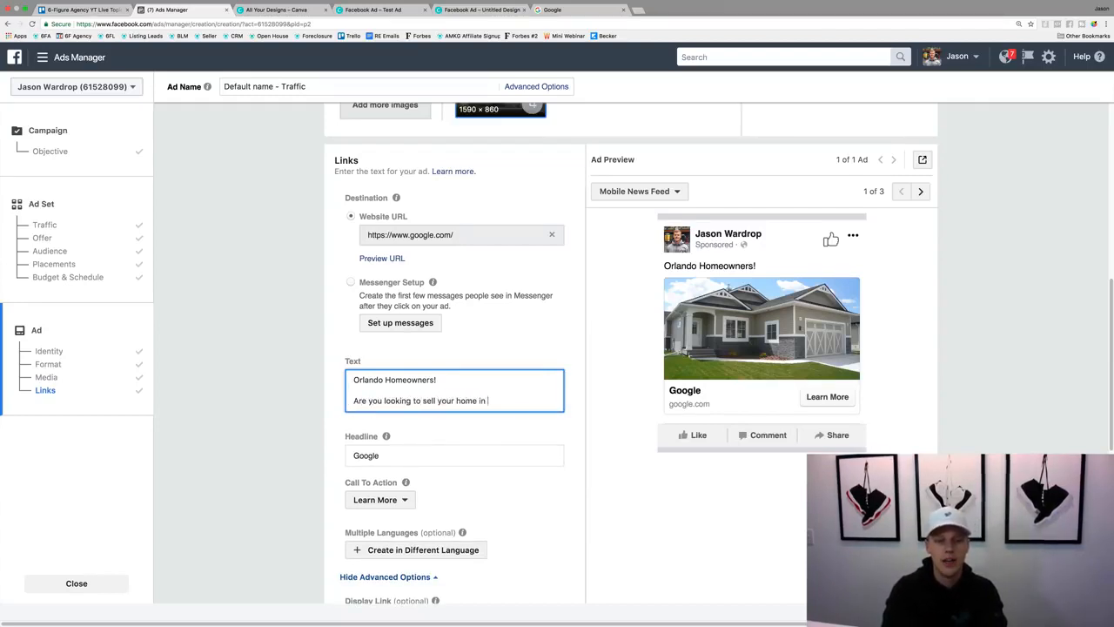
type(" the next 3")
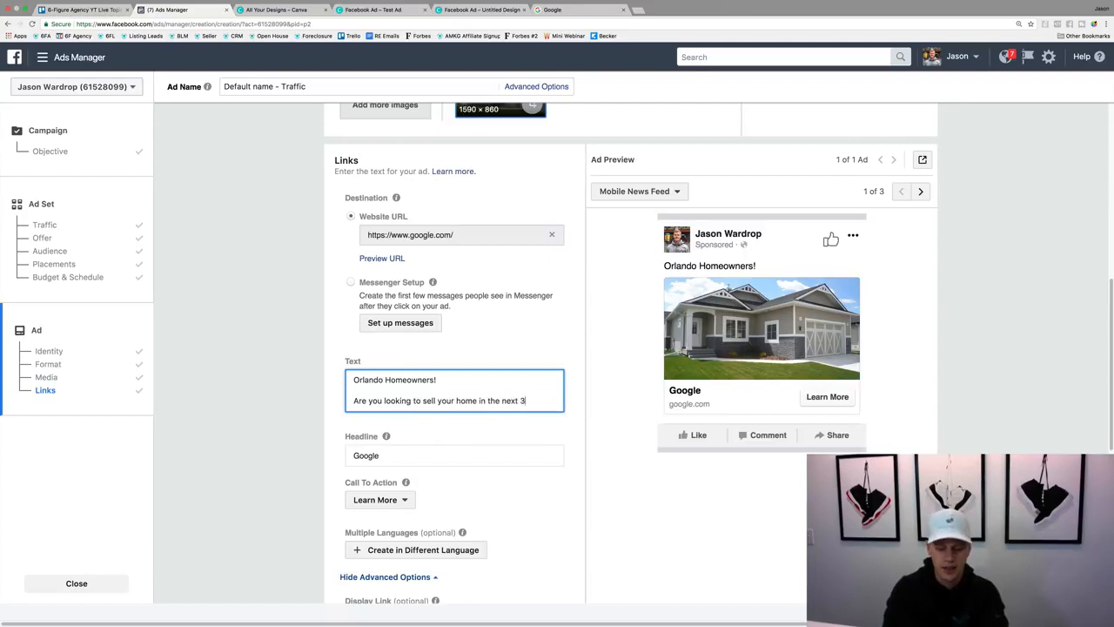
type("-6 months?")
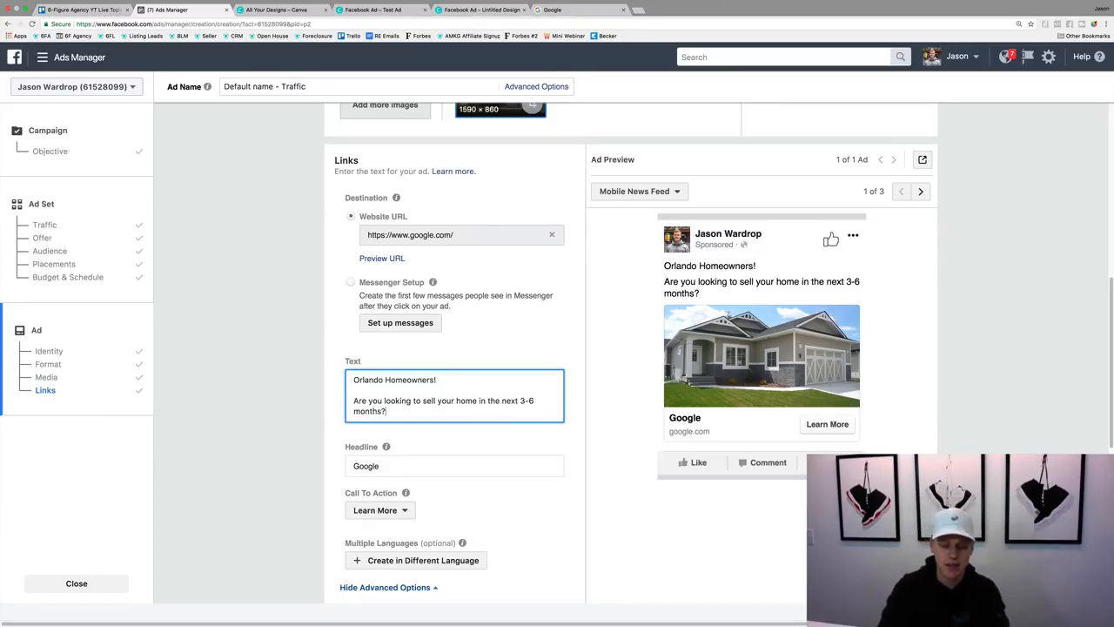
Step: Add a third paragraph reading "I have a family of 3 looking to purchase a home in the [BLANK] area" to the ad text
key("Return")
key("Return")
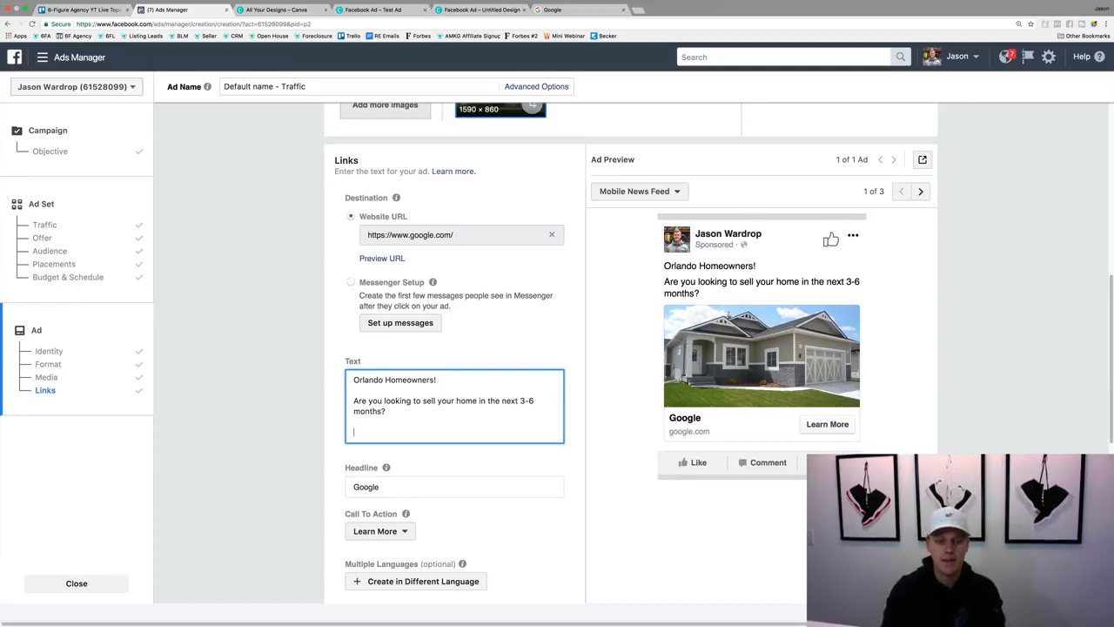
type("I have a family of ")
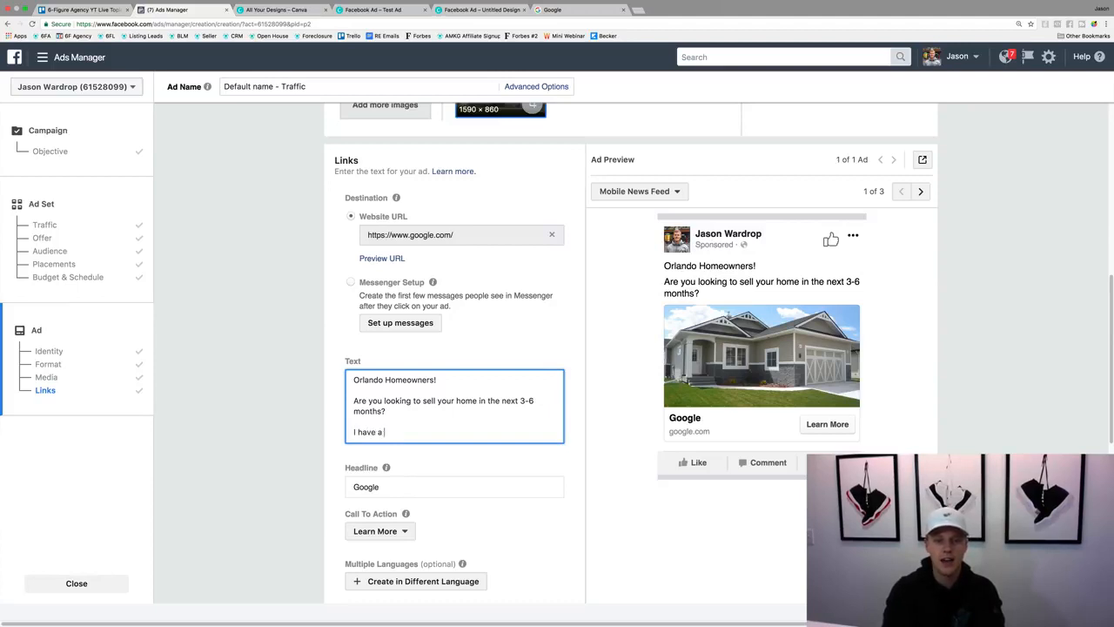
type("3 looking to purc")
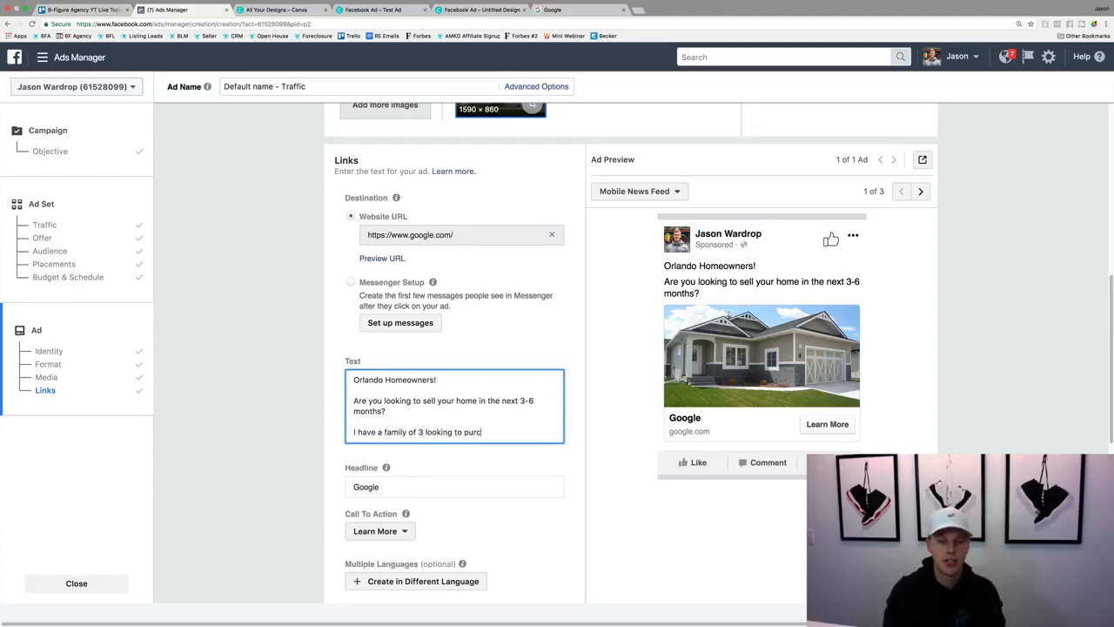
type("hase a home in the")
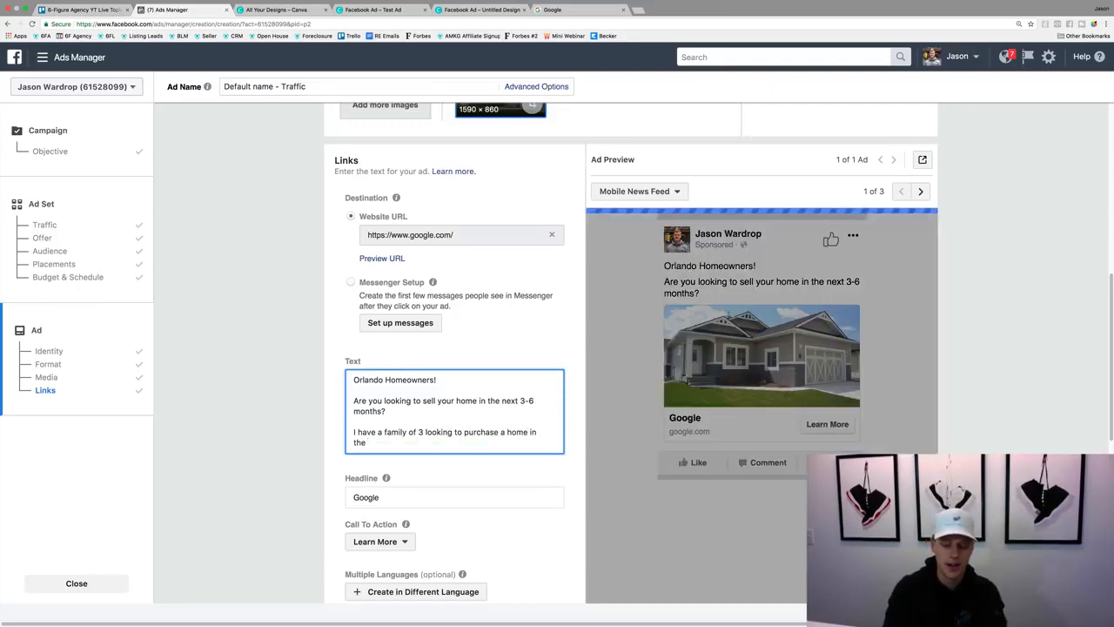
type(" [BLANK")
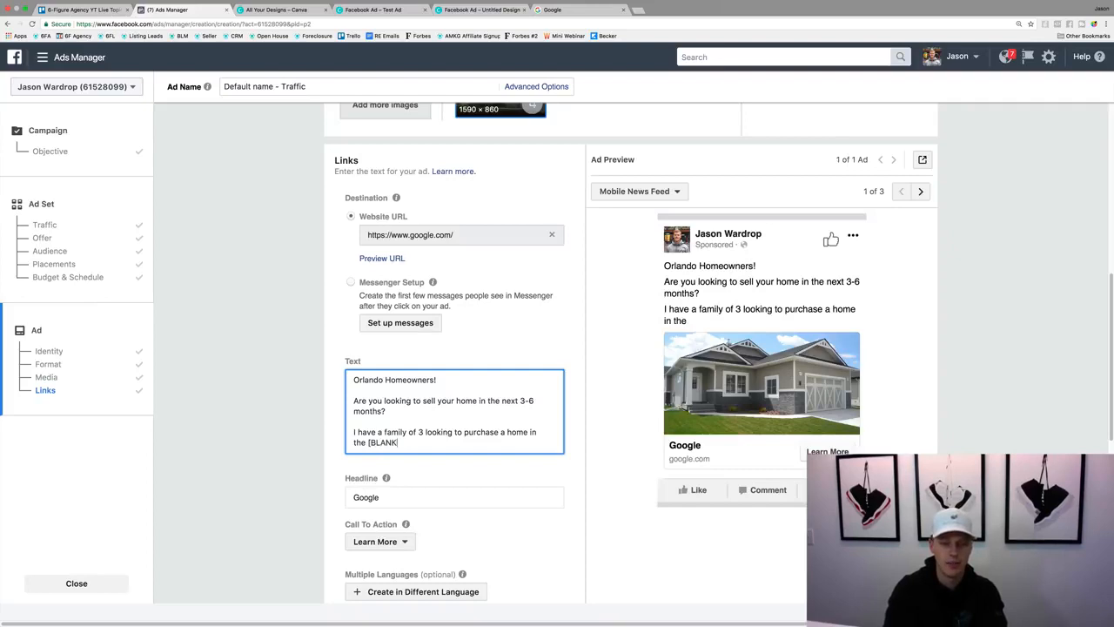
type("] area")
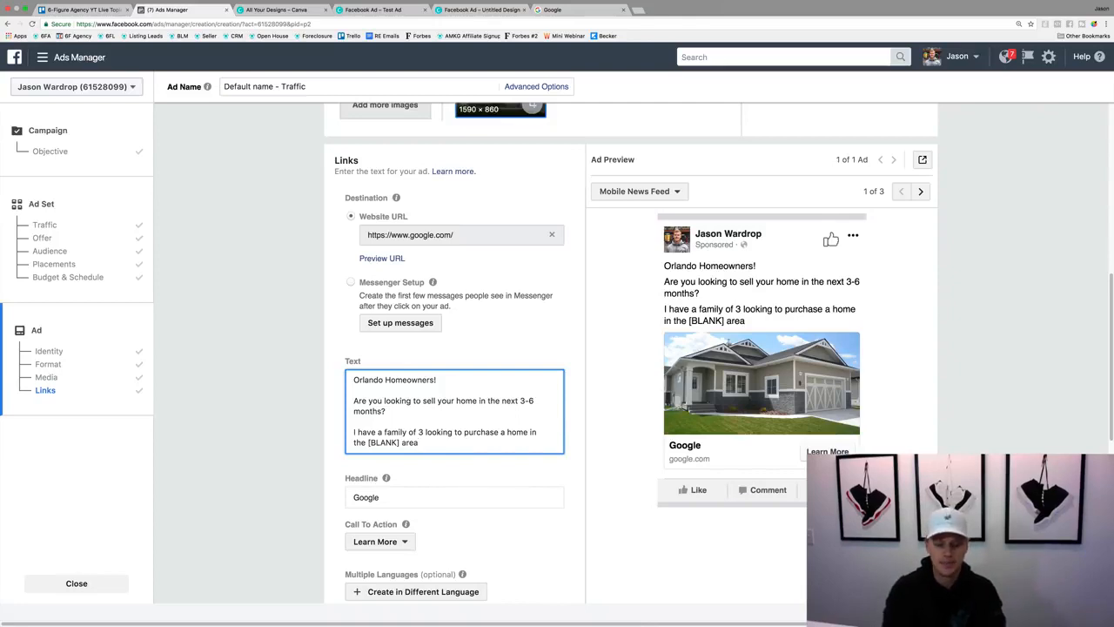
Step: Continue the third paragraph of the ad text with "who is hoping to purchase their dream home within the next few months."
type("who is")
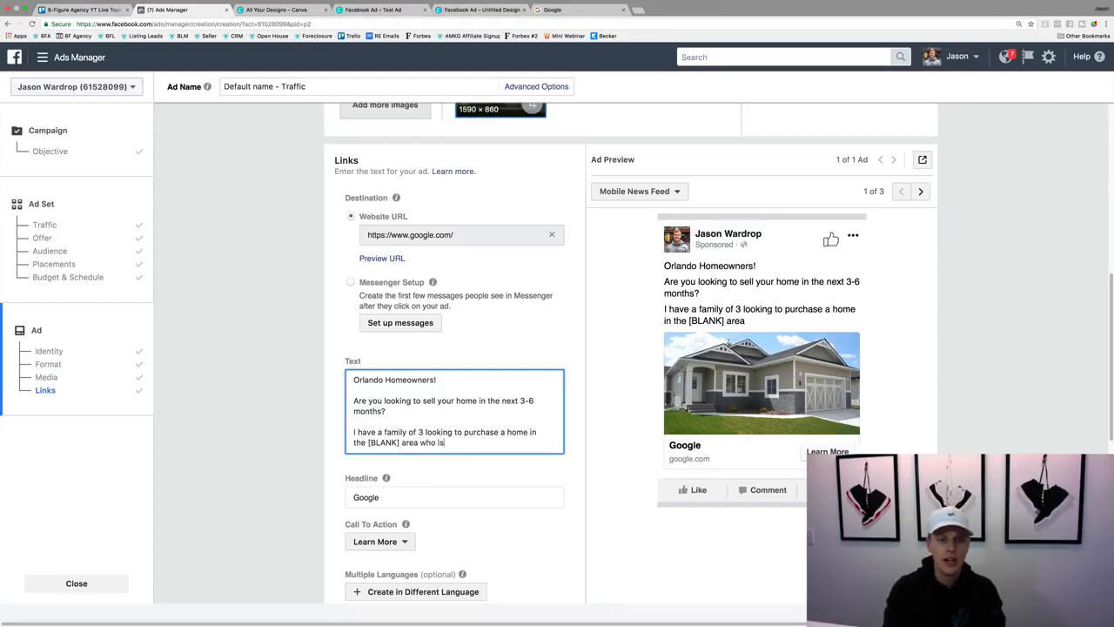
type(" hoping to pur")
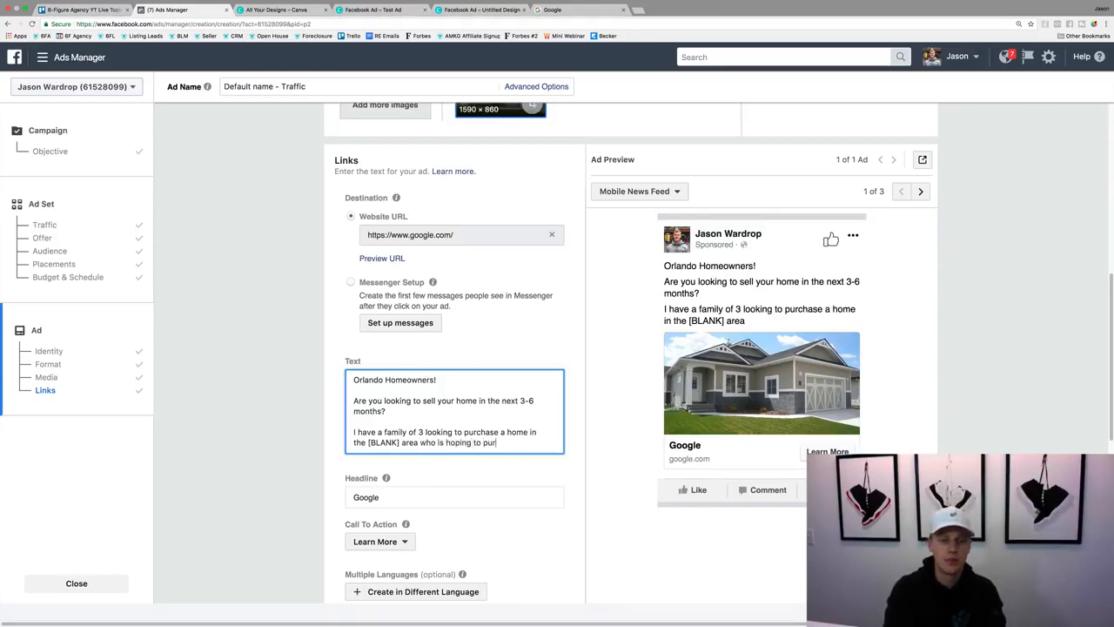
type("chase their dr")
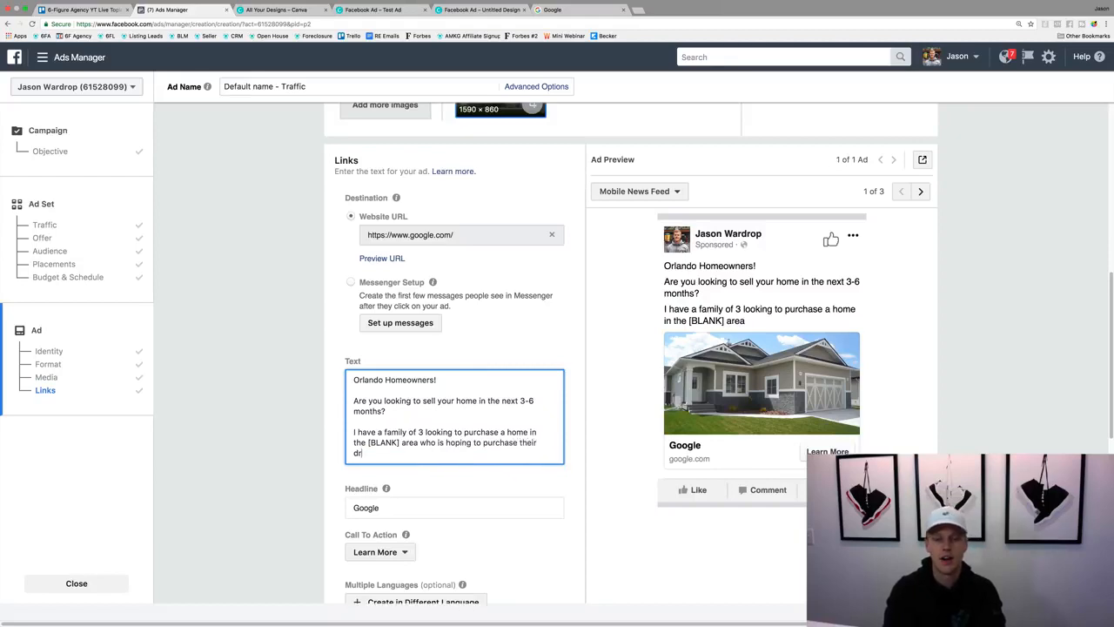
type("eam home wit")
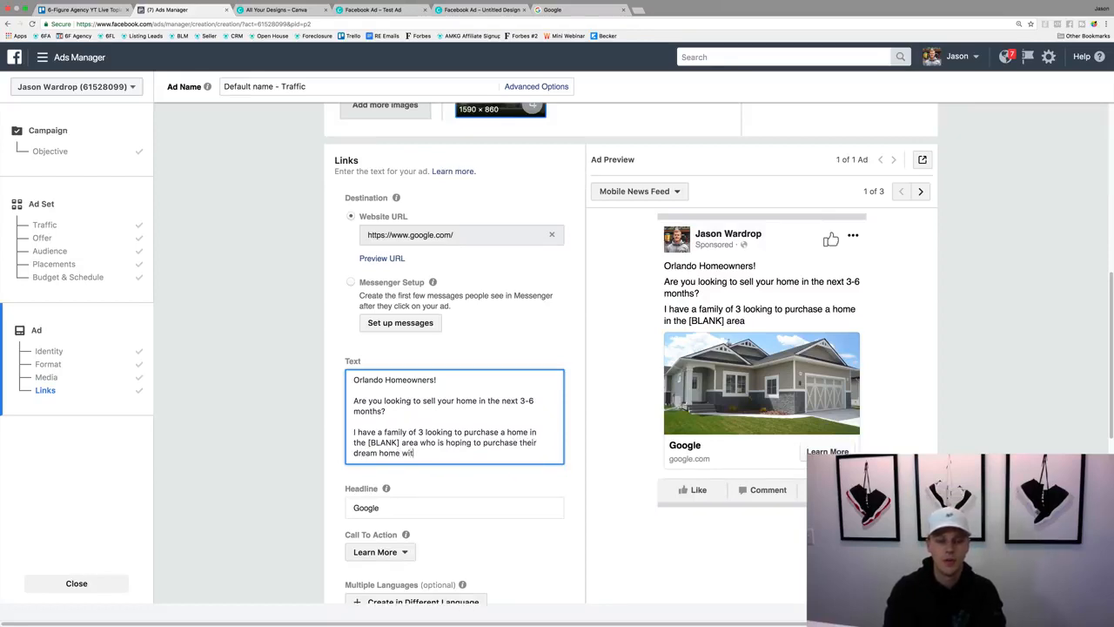
type("hin the next few months.")
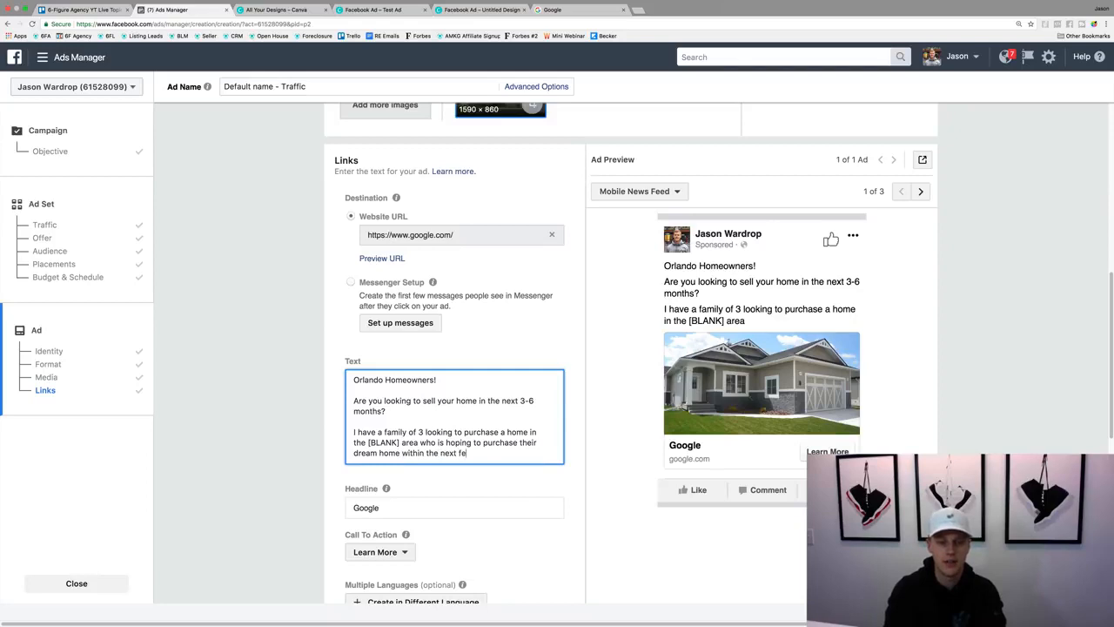
Step: Add a closing paragraph to the ad text reading "Full Details Click Here: LINK"
key("Return")
key("Return")
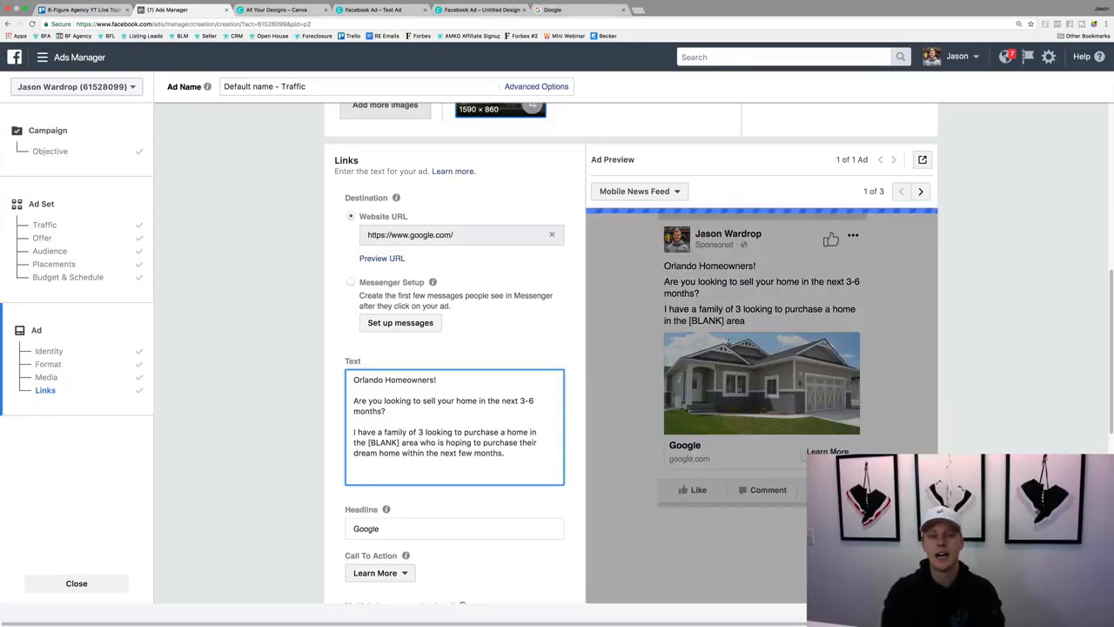
type("Full Detai")
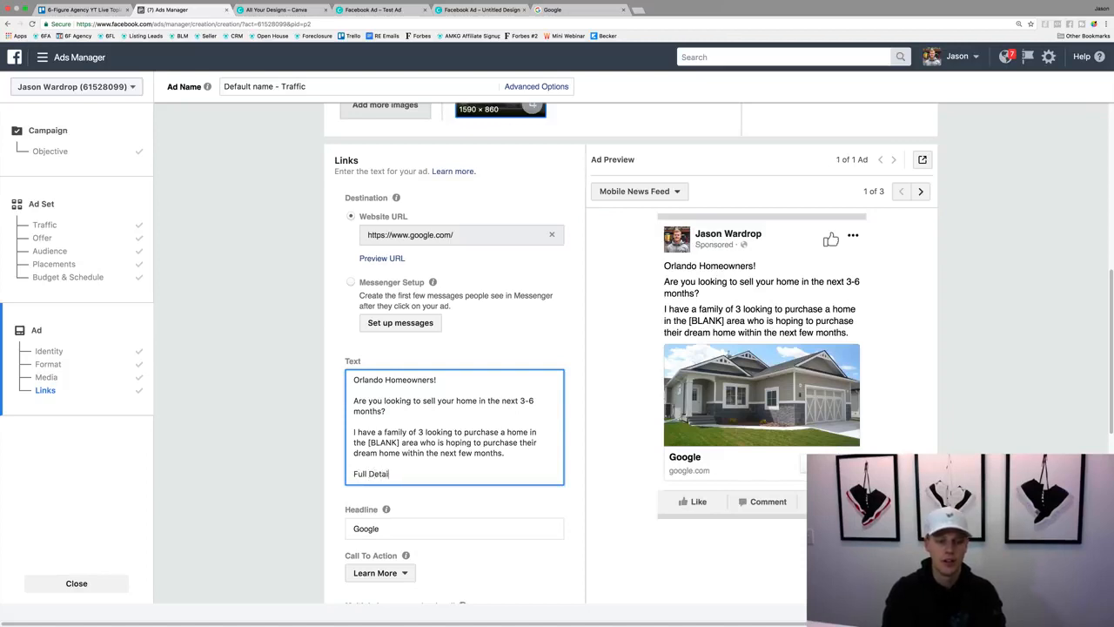
type("ls Click Here")
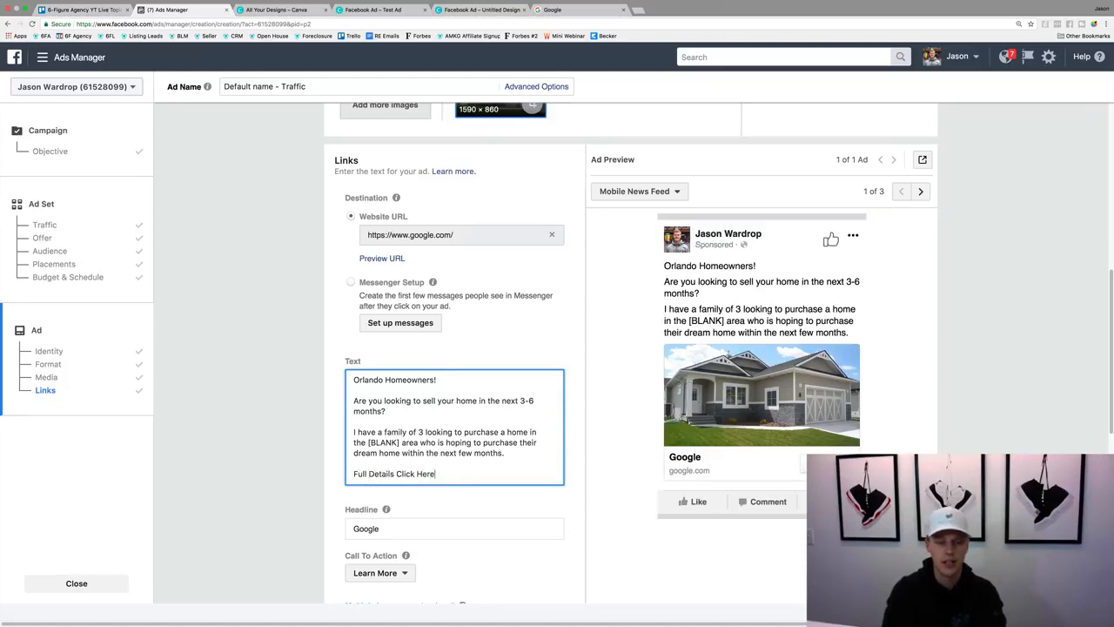
type(": LINK")
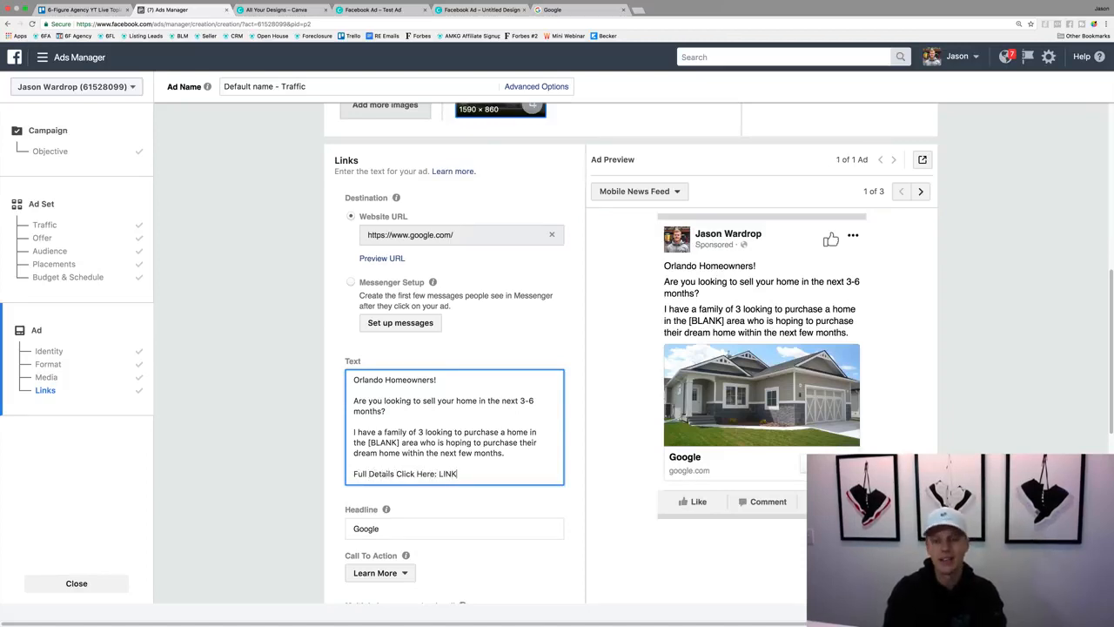
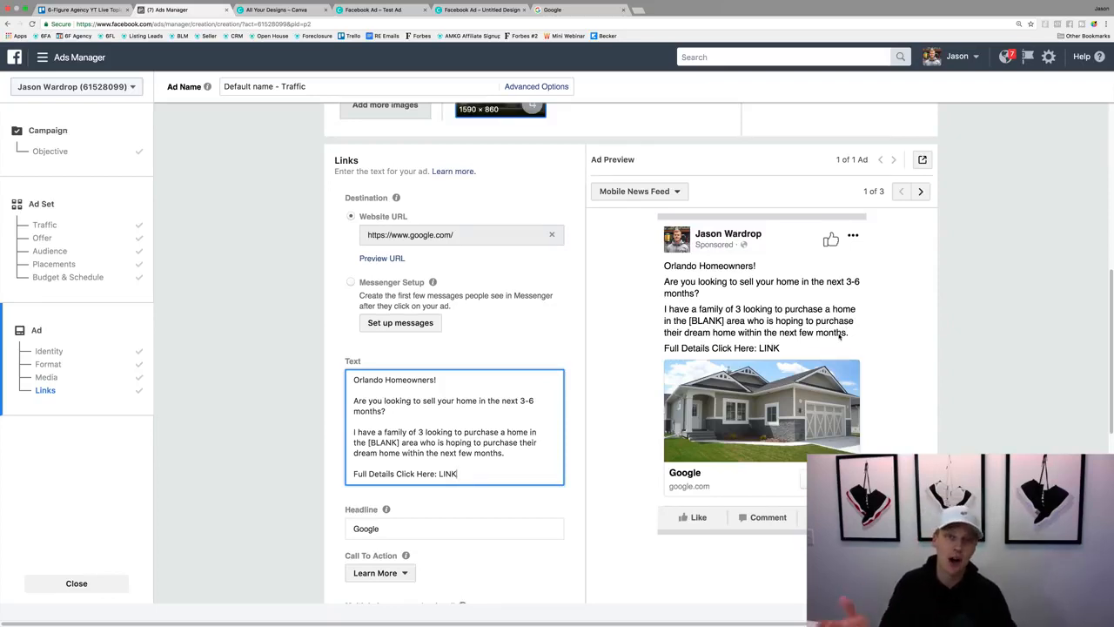
Step: Replace the ad's headline with "Are you looking to sell your home?"
scroll(549, 354, "down", 2)
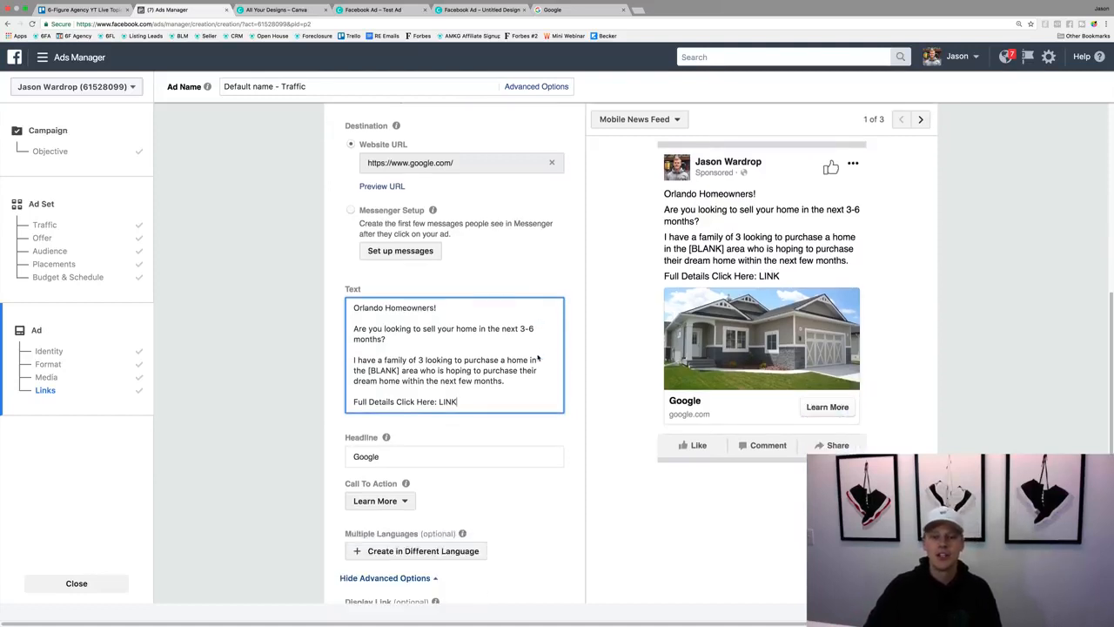
left_click(442, 454)
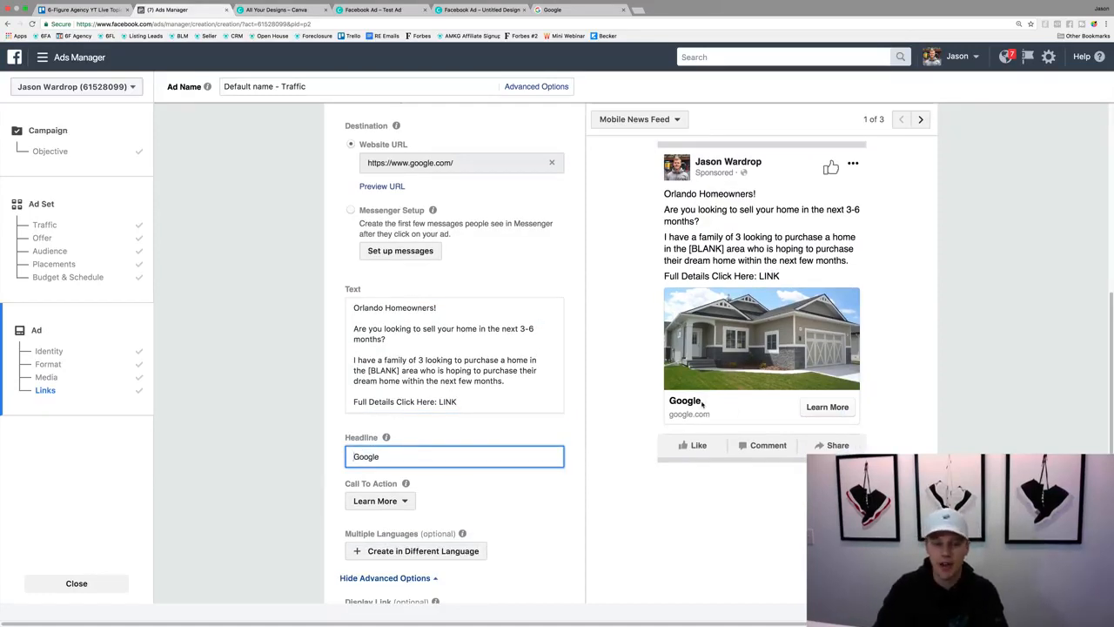
key("super+a")
type("Are you look")
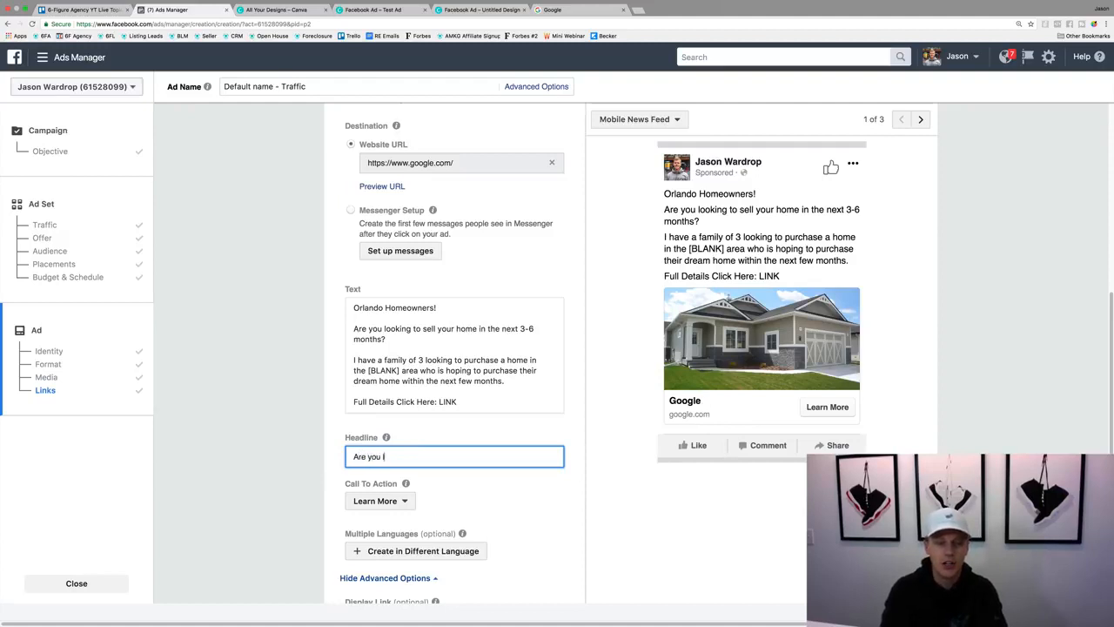
key("super+a")
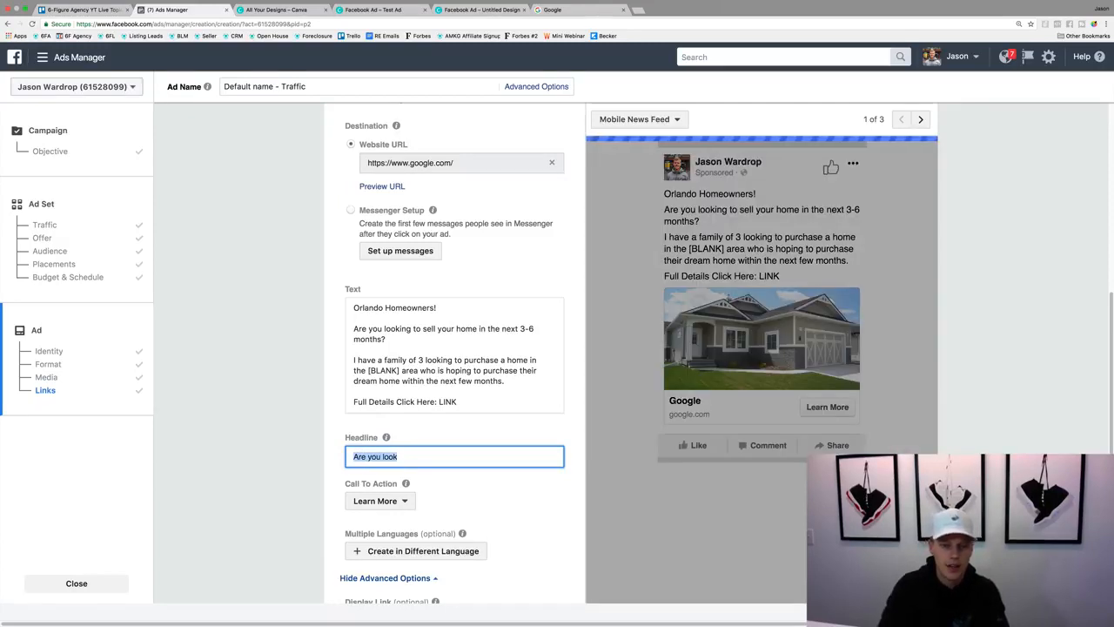
key("Right")
type("ing to sell your home?")
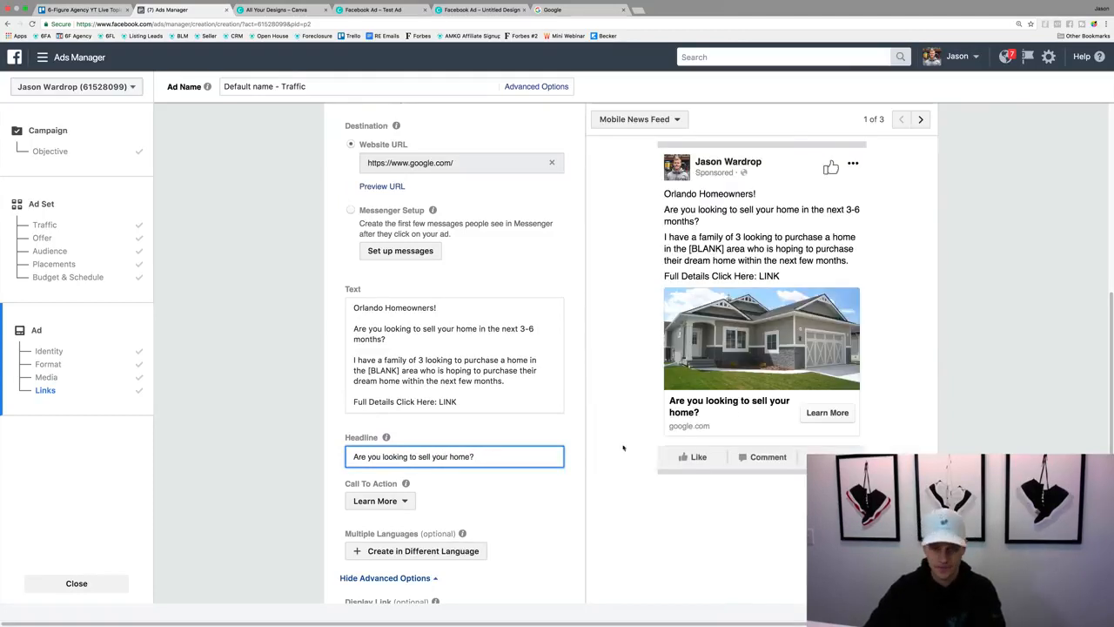
Step: Set the ad's call to action to No Button
scroll(439, 476, "down", 2)
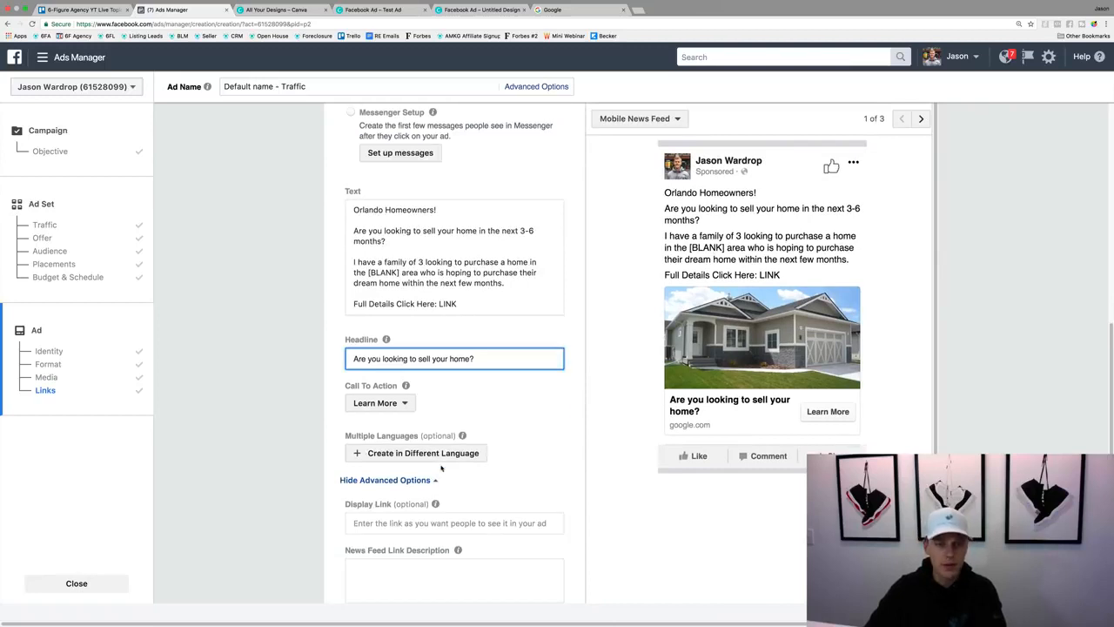
left_click(388, 406)
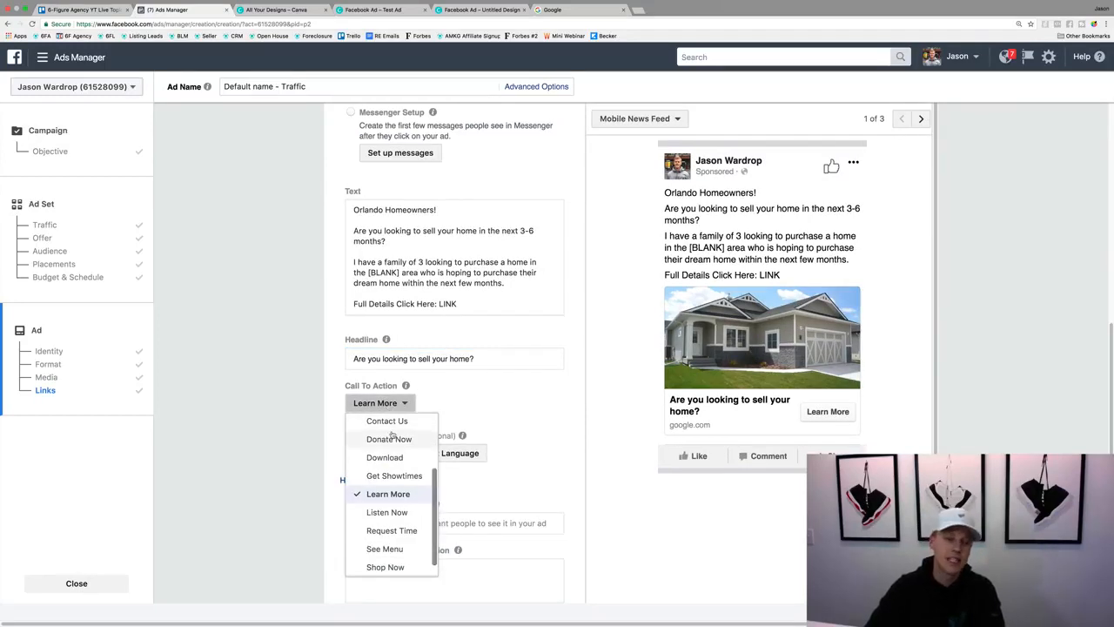
scroll(392, 438, "up", 3)
left_click(388, 422)
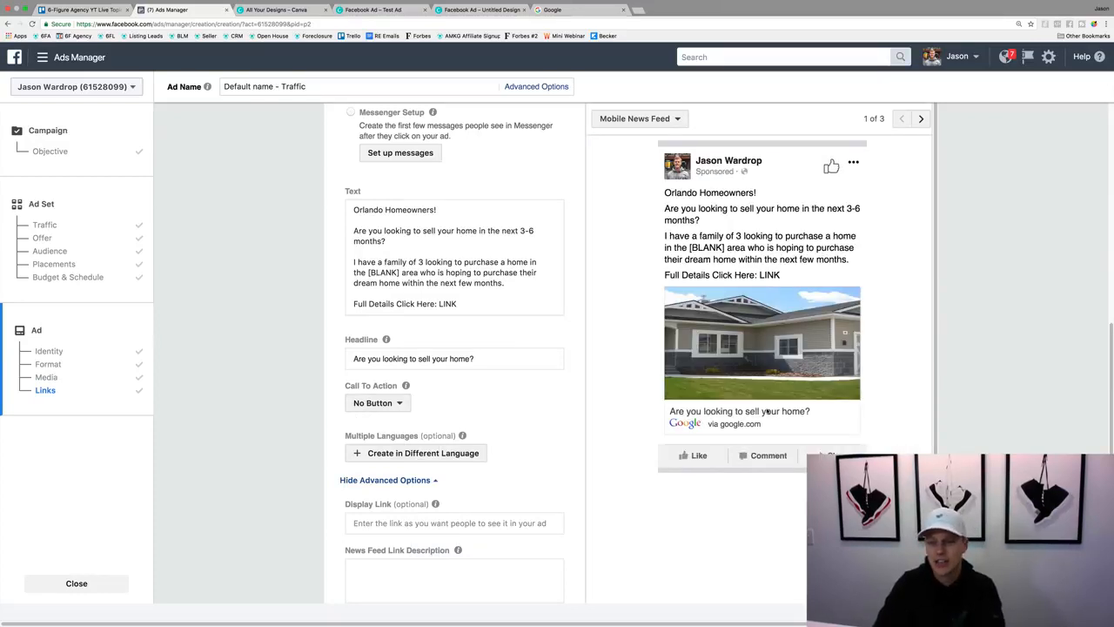
Step: Review the available call-to-action options and set the ad's call to action to Learn More
left_click(392, 403)
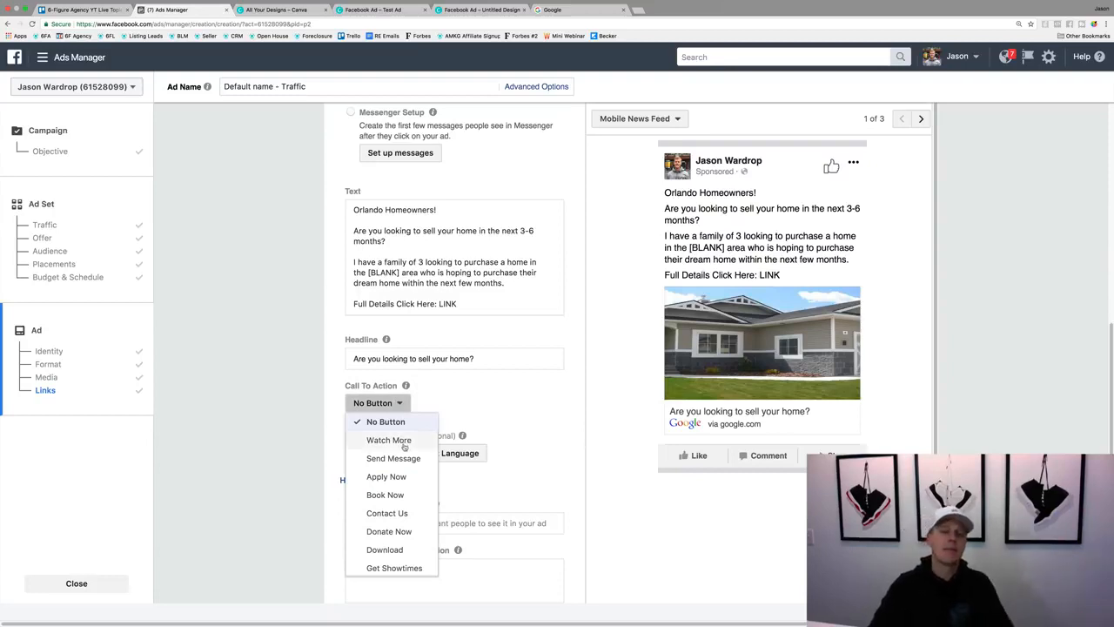
scroll(403, 448, "down", 1)
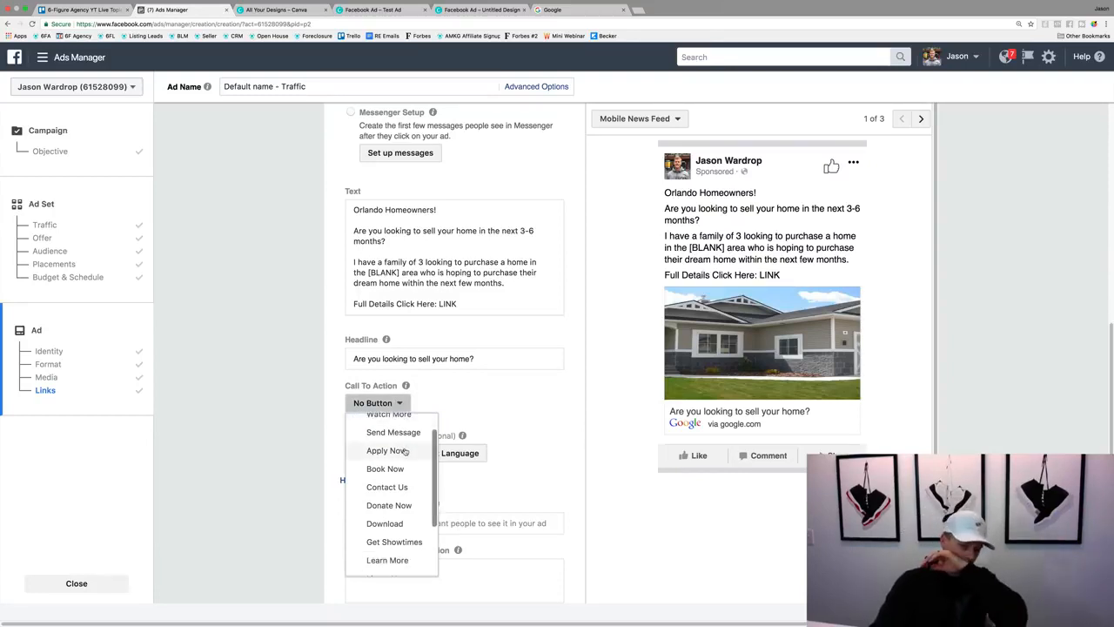
scroll(407, 453, "down", 3)
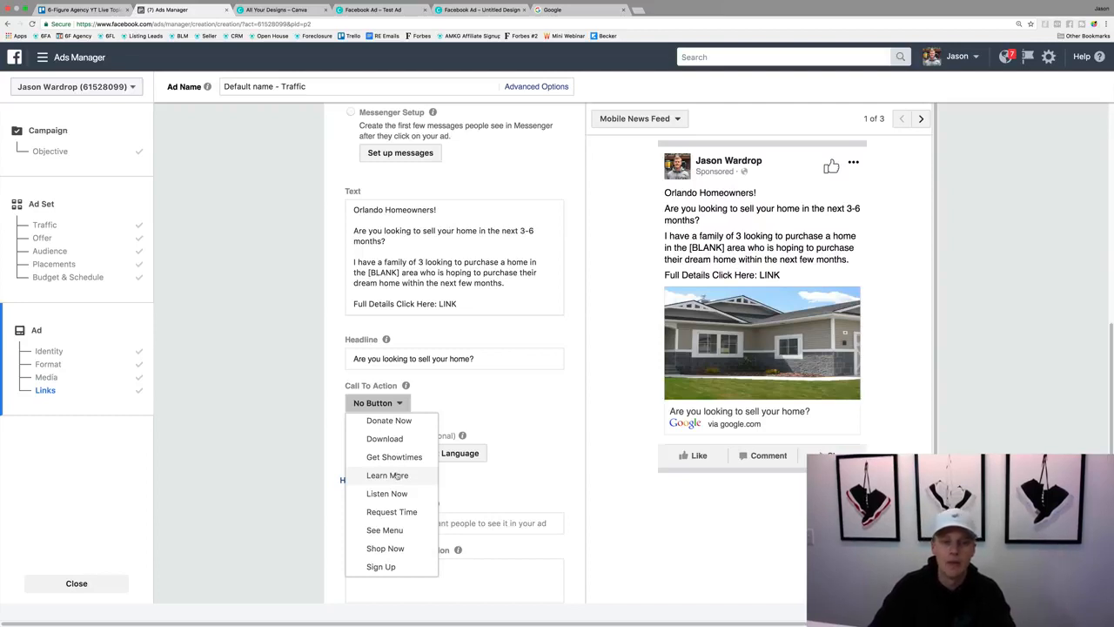
left_click(527, 431)
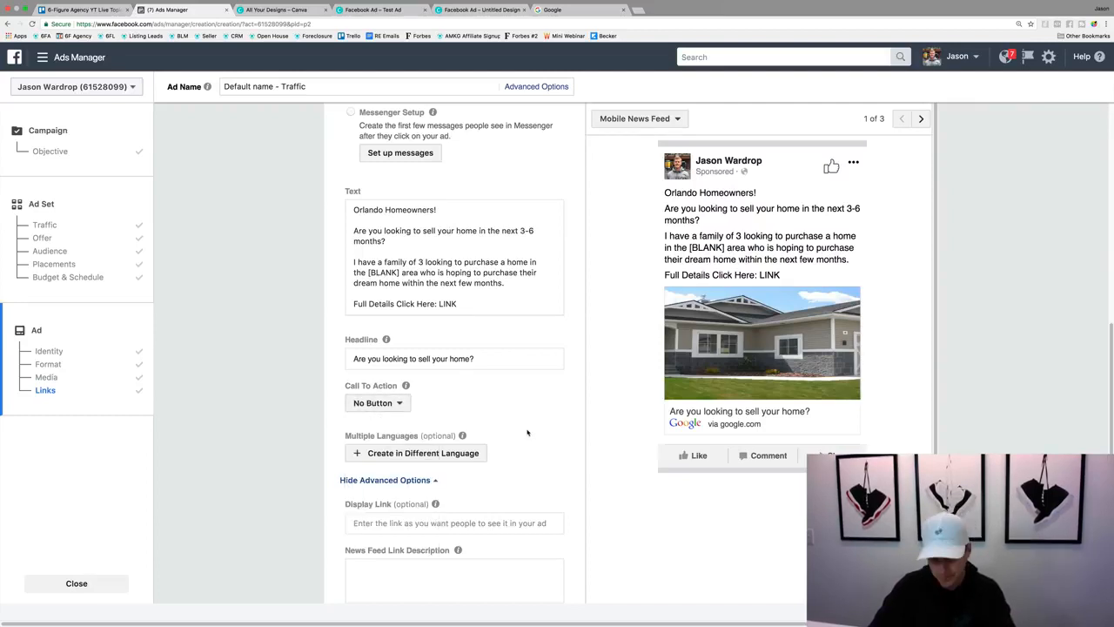
left_click(394, 403)
scroll(400, 523, "down", 2)
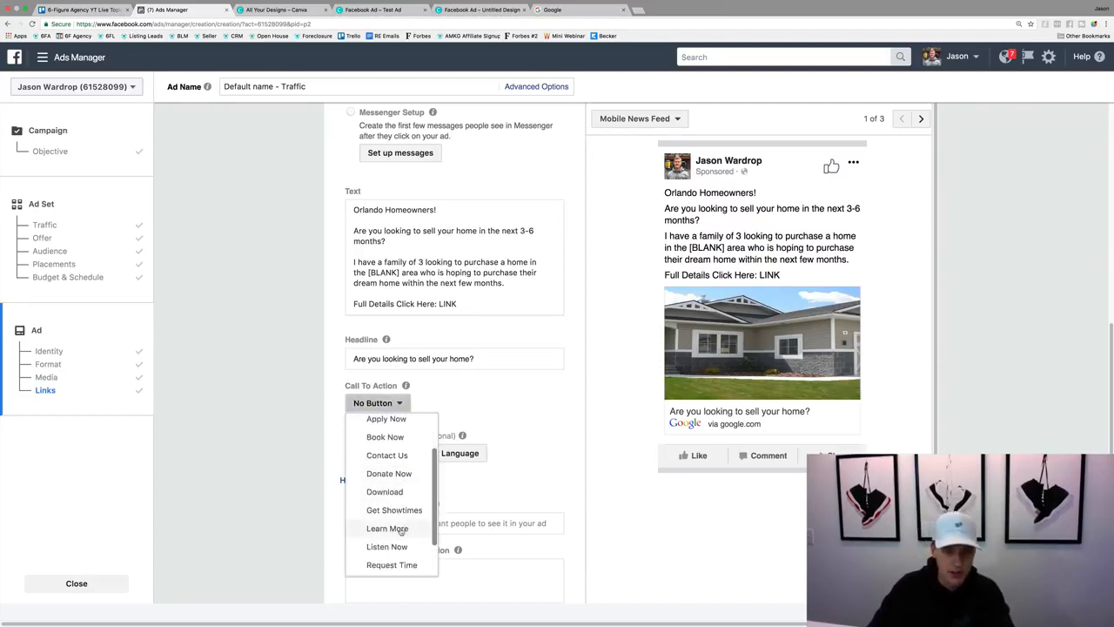
left_click(399, 529)
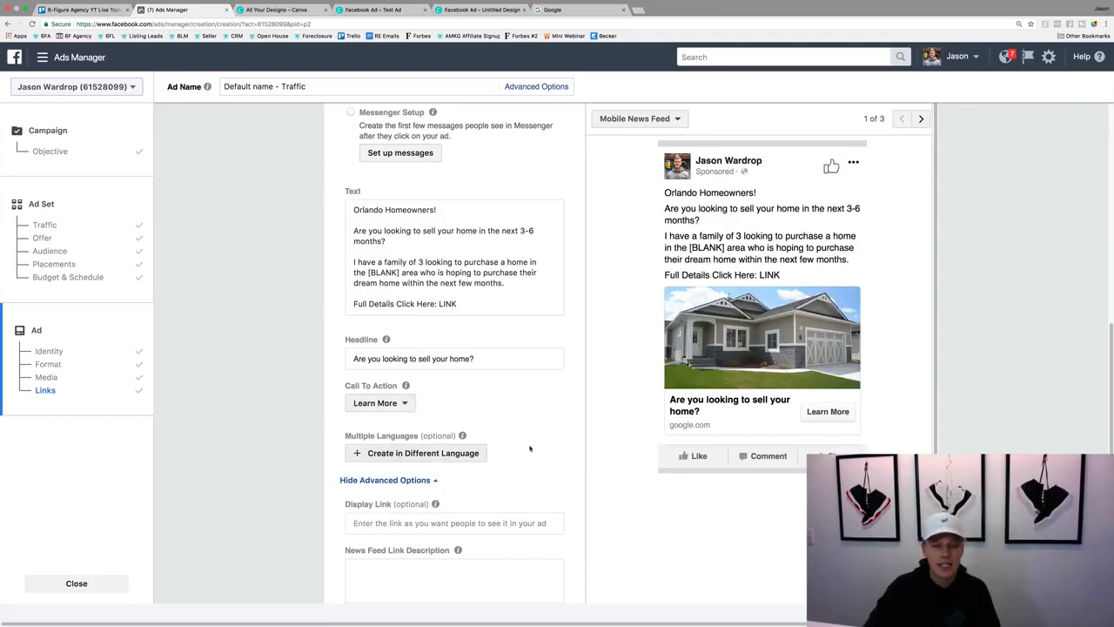
Step: Enter "Test Copy" as the ad's News Feed link description
scroll(529, 448, "down", 2)
left_click(426, 466)
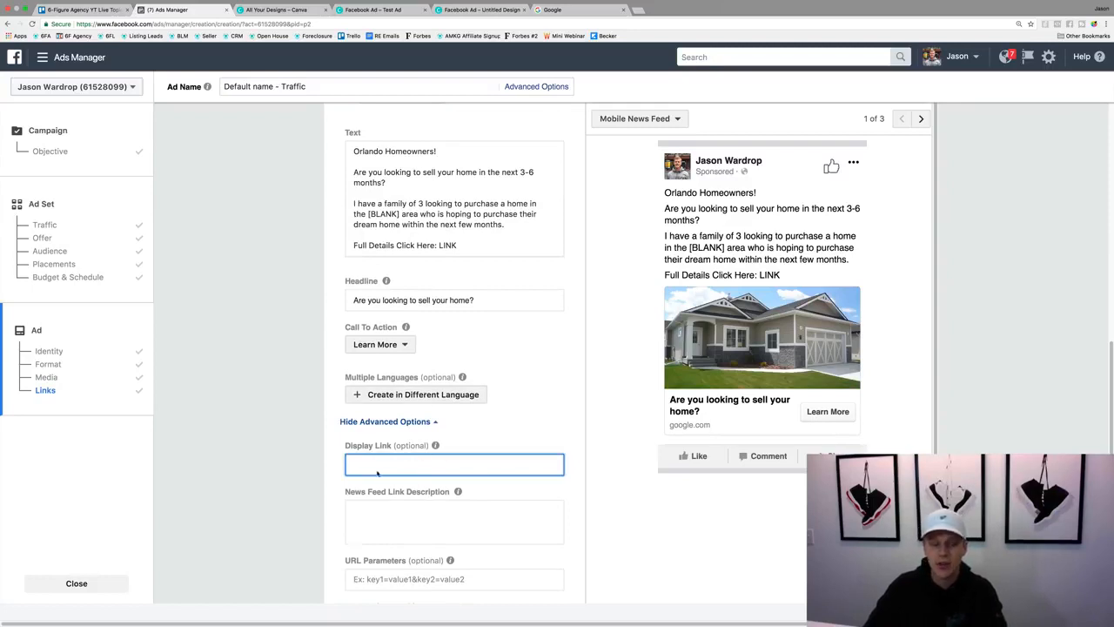
left_click(397, 509)
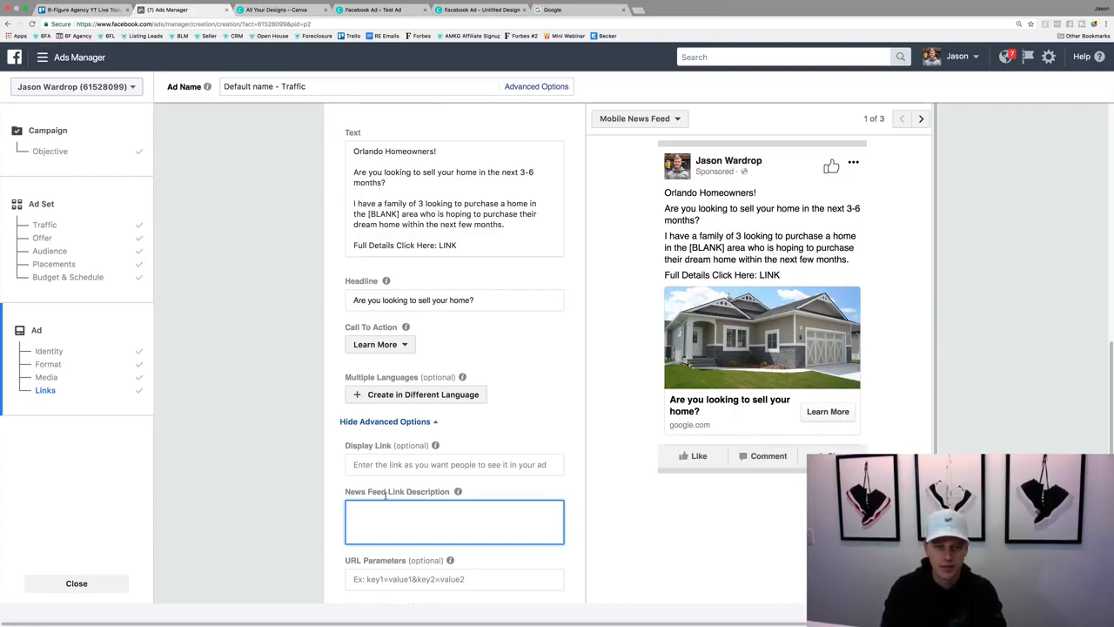
type("Test ")
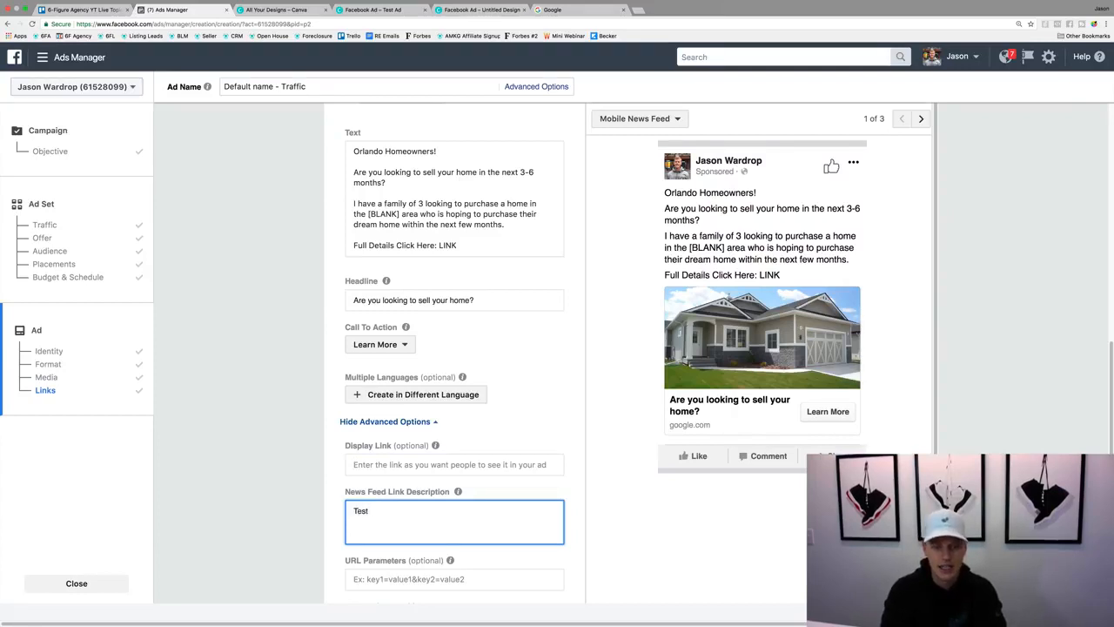
type("Copy")
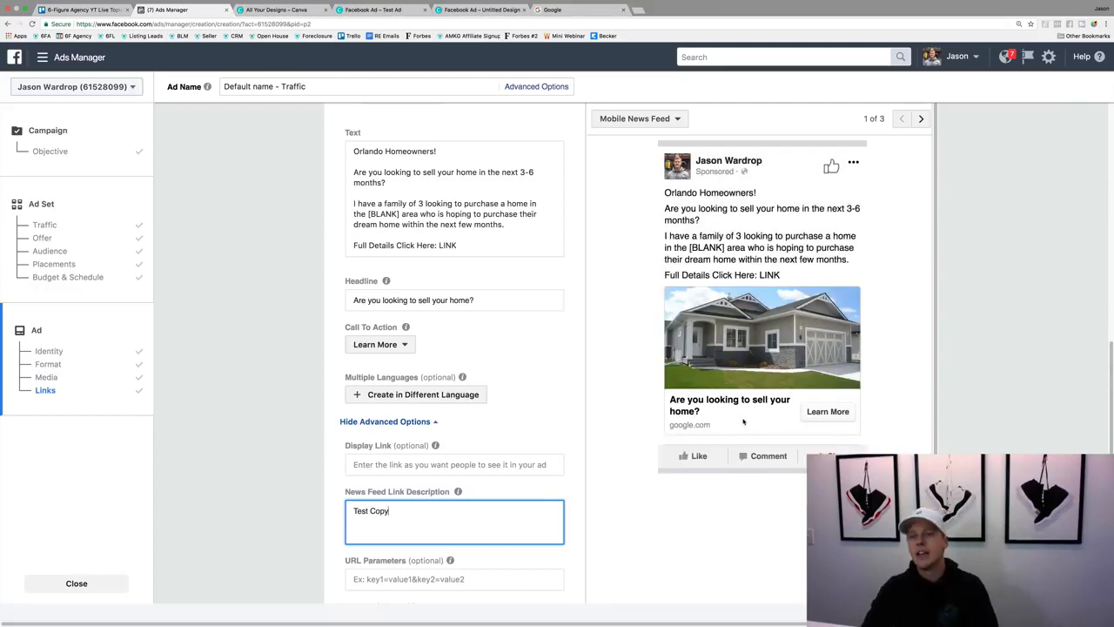
Step: Compare the Mobile News Feed and Feature Phone previews of the ad, ending on the Desktop News Feed preview
scroll(766, 366, "up", 1)
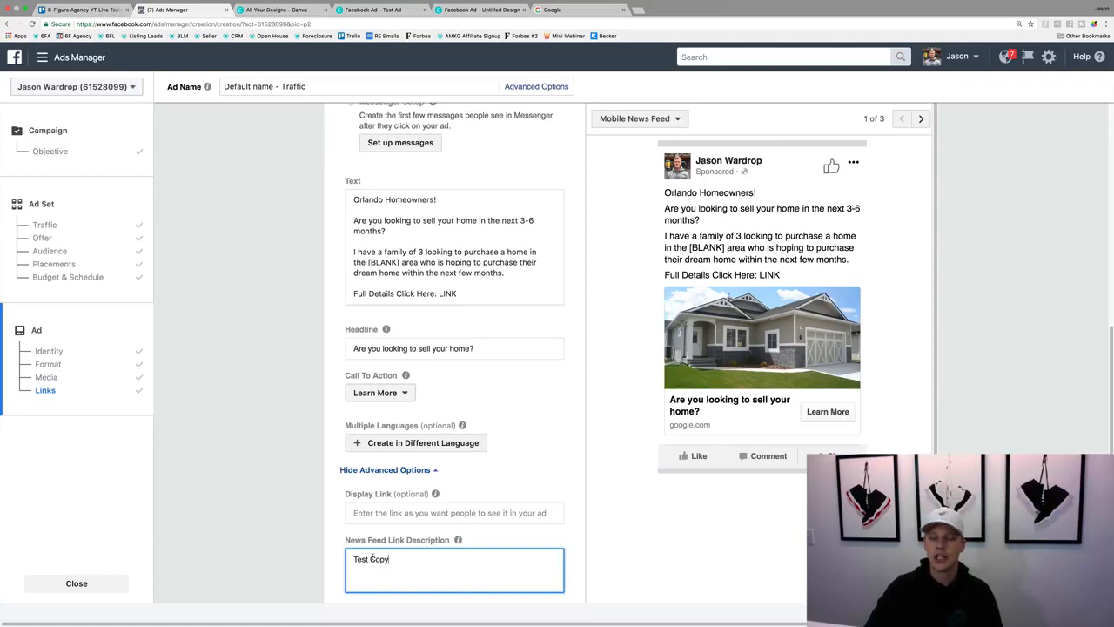
left_click(921, 119)
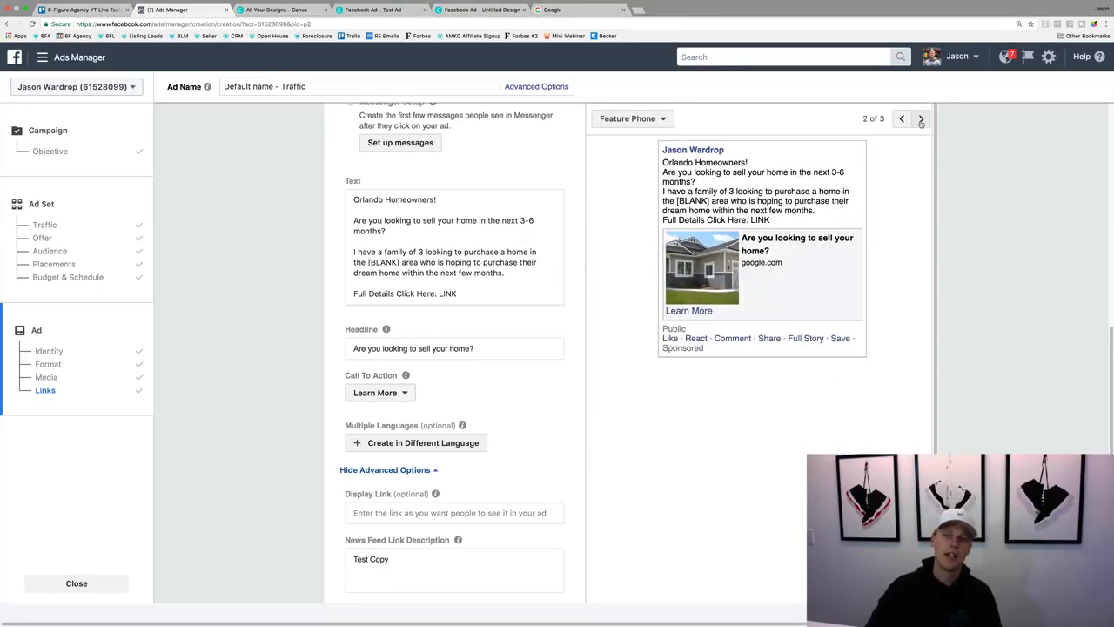
left_click(901, 119)
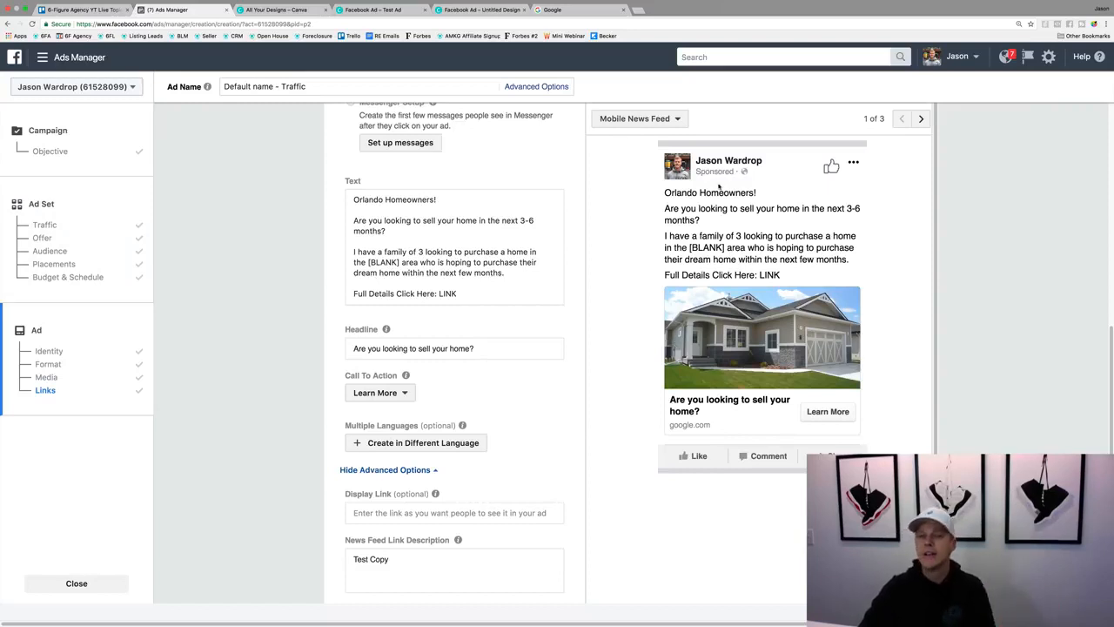
left_click(920, 119)
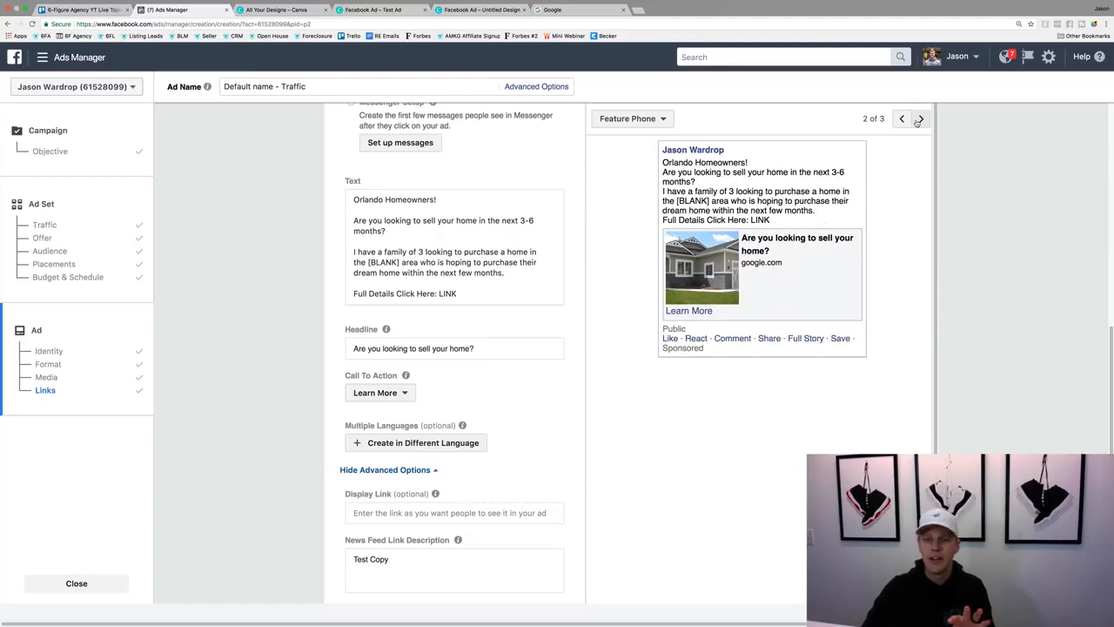
left_click(919, 120)
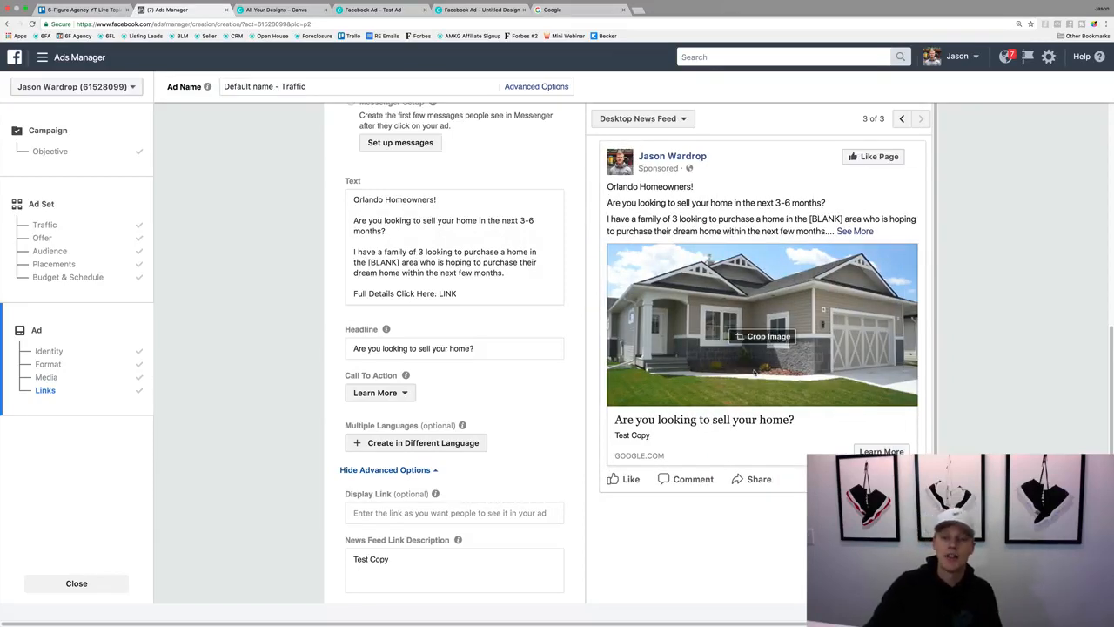
Step: Replace the ad's News Feed link description with "Orlando Homeowners looking to sell in the next 3-6 months. We have a family looking to buy!"
left_click(374, 554)
key("super+a")
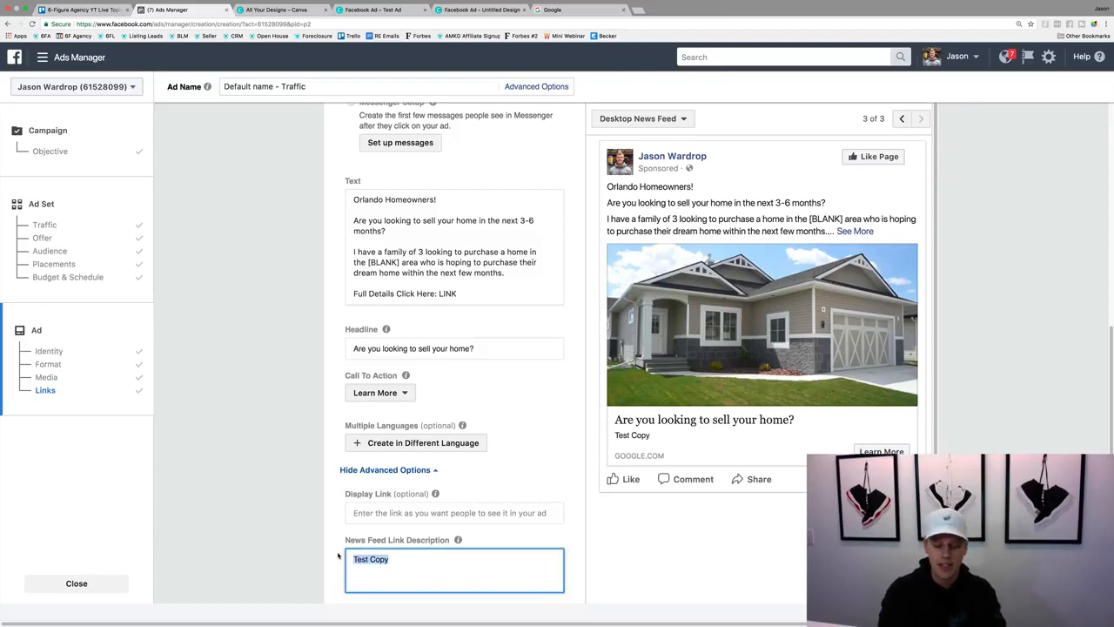
type("Orlando Ho")
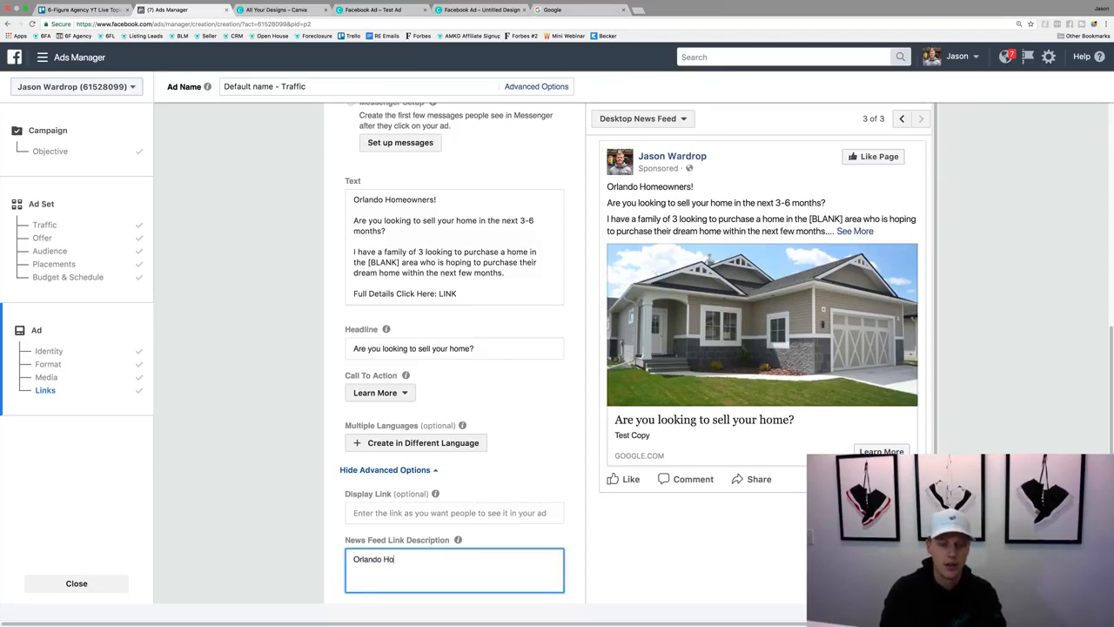
type("meowners loo")
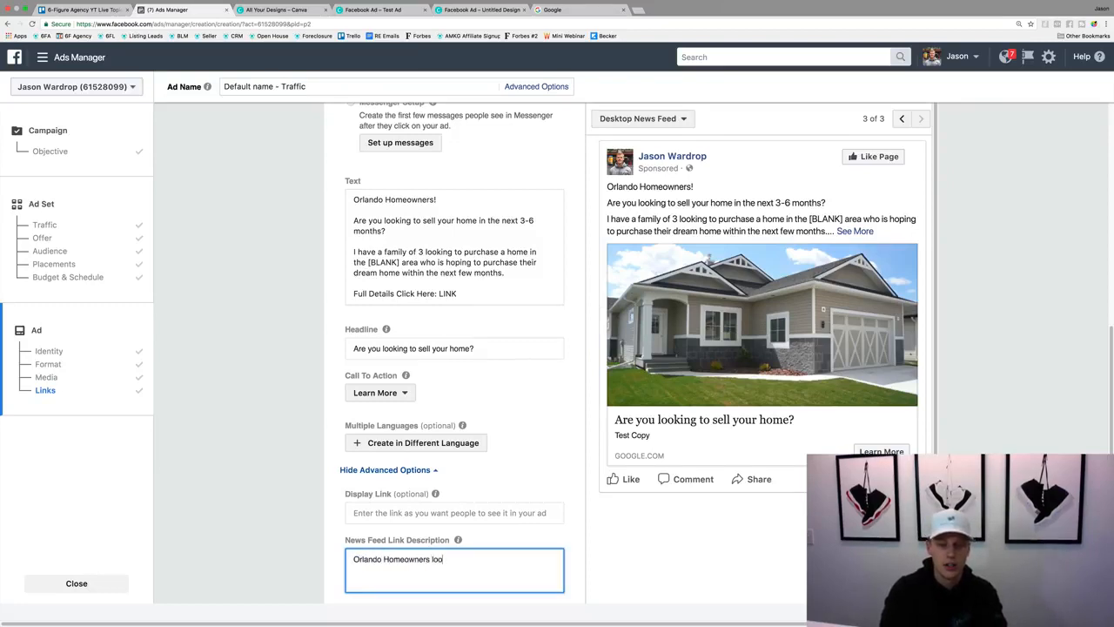
type("king to sell in the next 3")
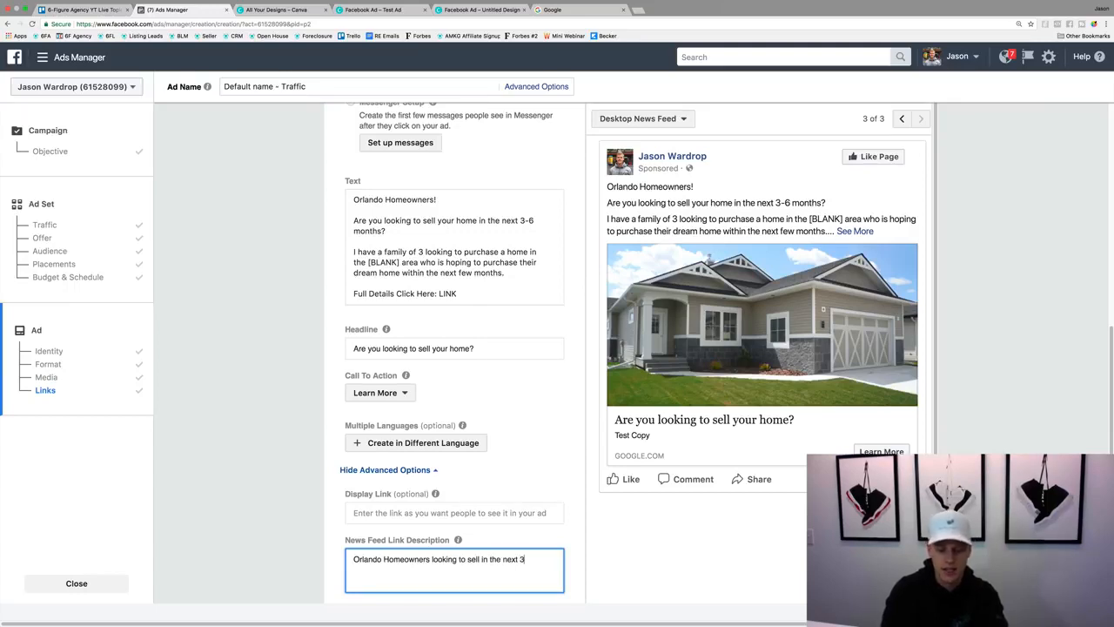
type("-6 months")
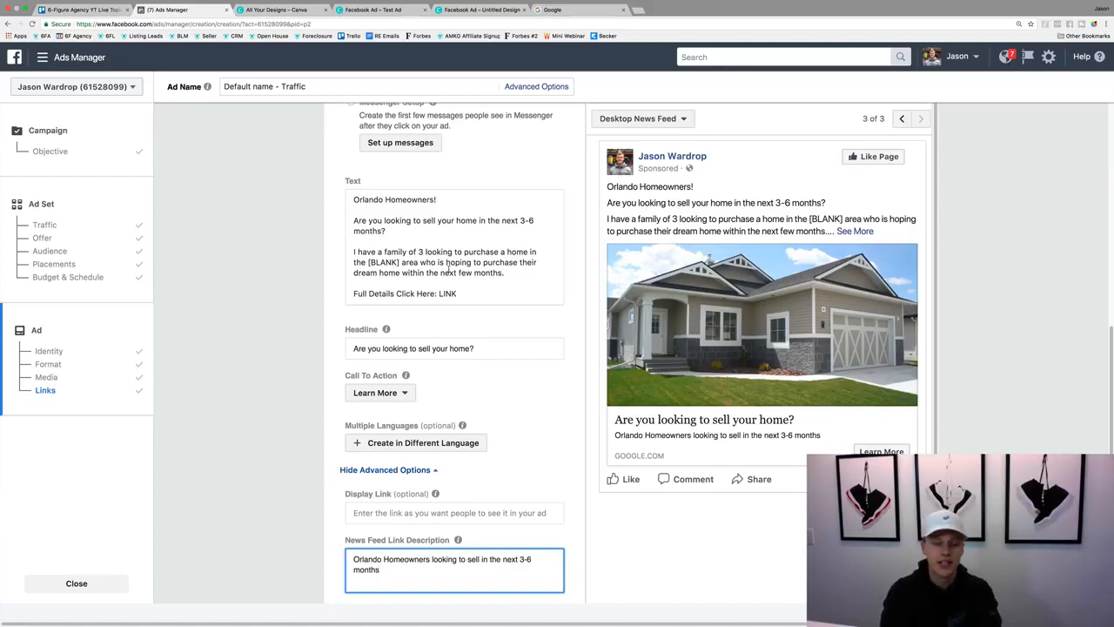
type(". ")
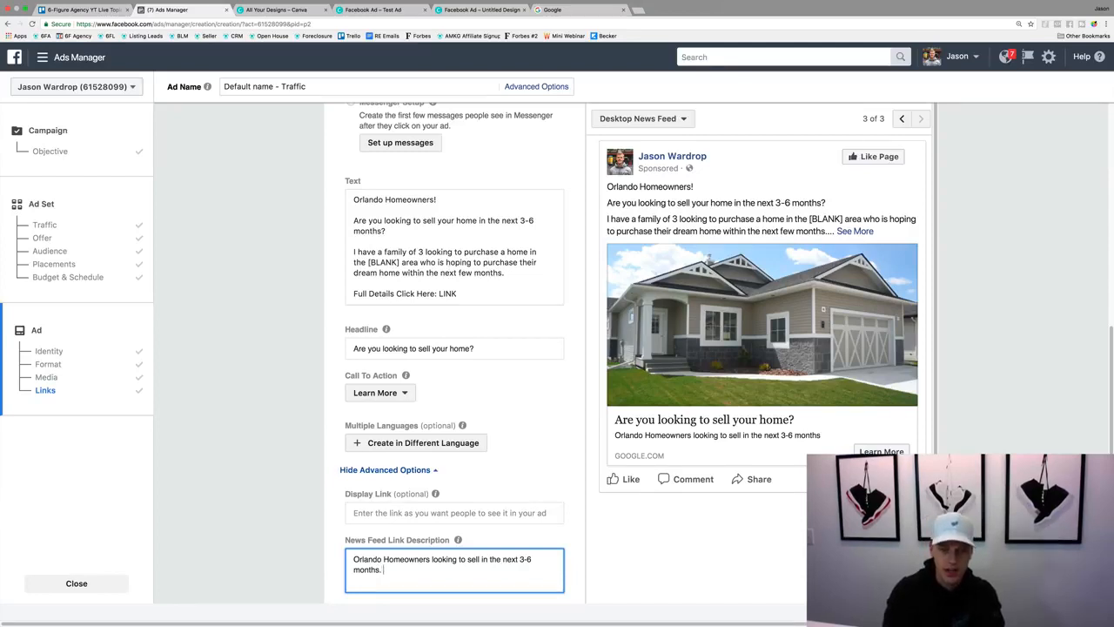
type("WE have a f")
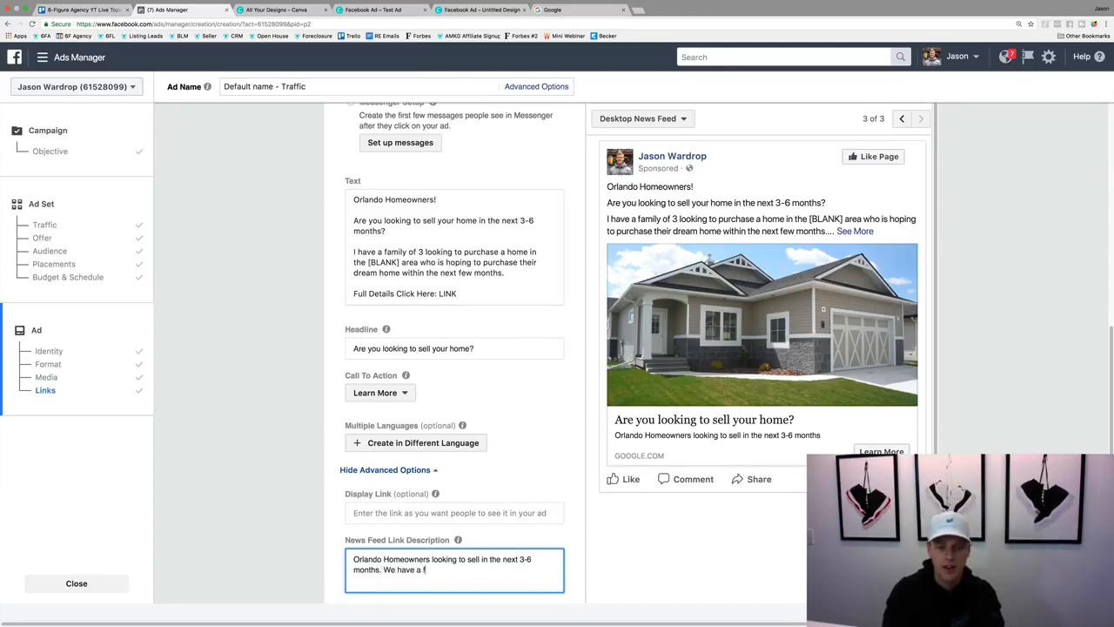
type("amily lookin")
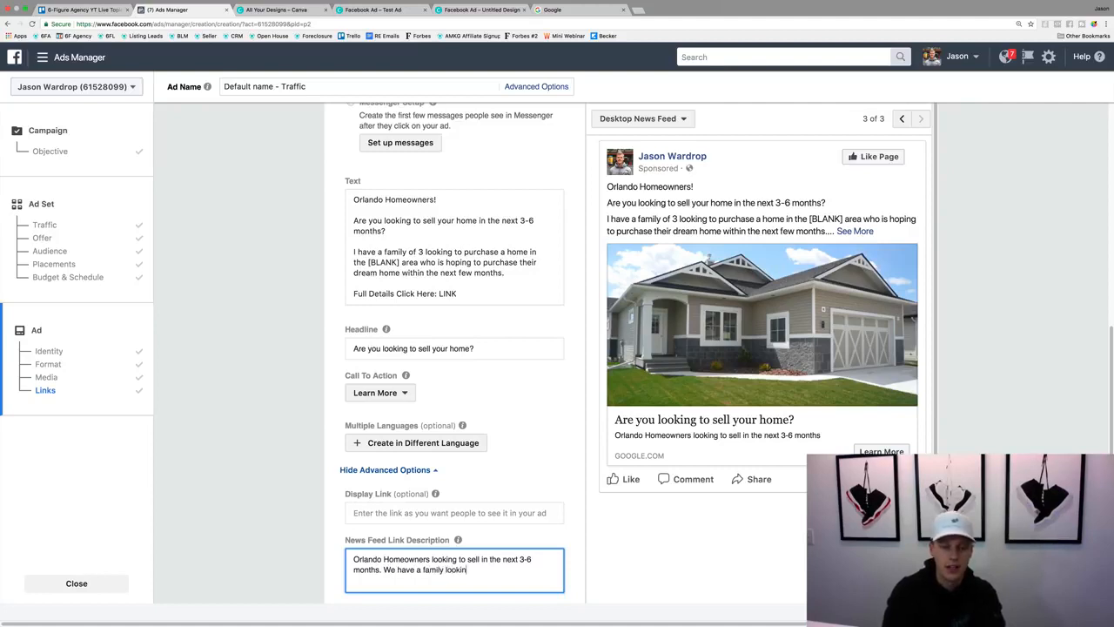
type("g to buy!")
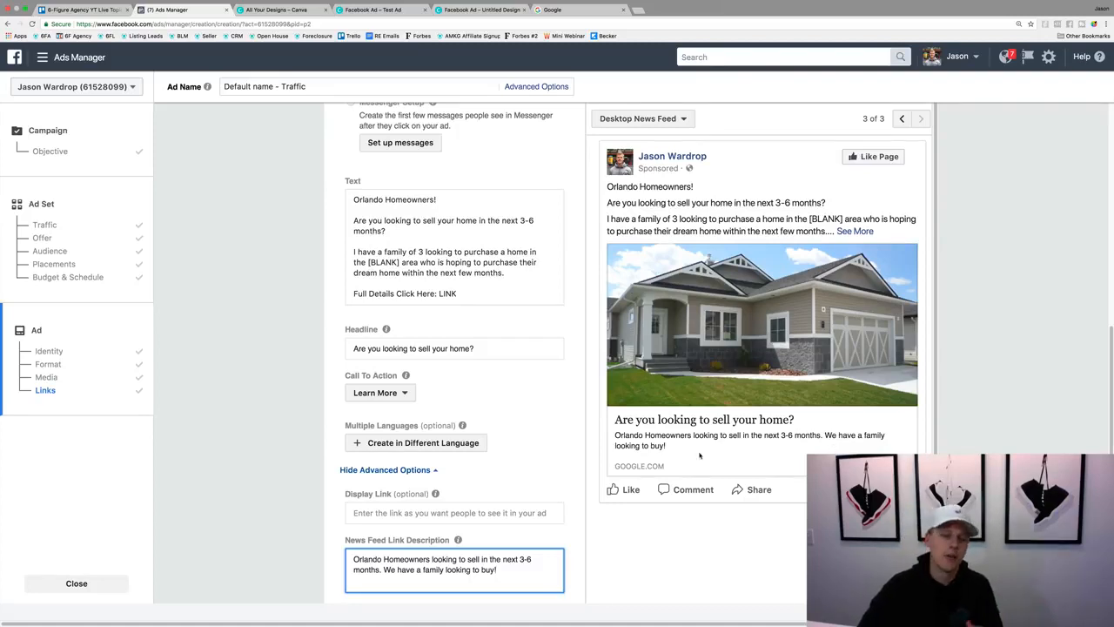
scroll(699, 456, "down", 5)
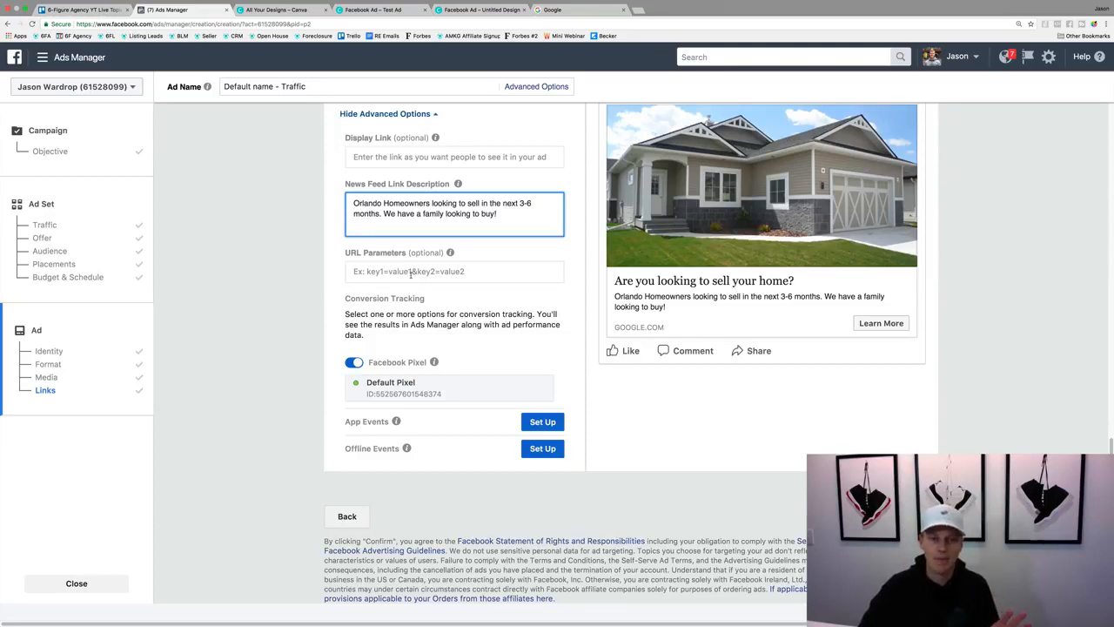
left_click(500, 300)
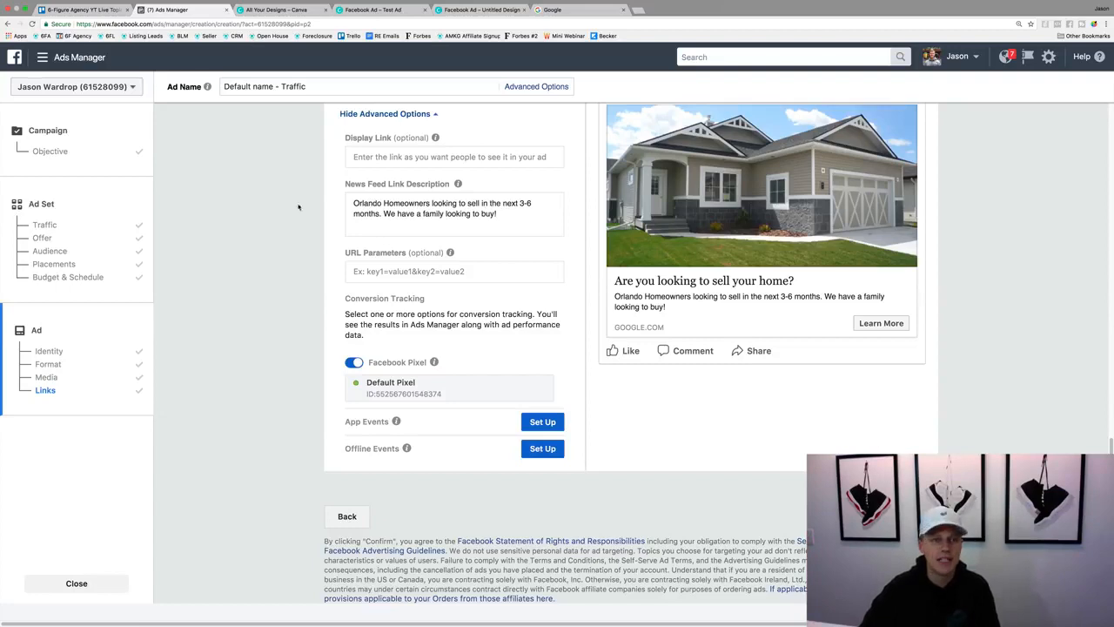
Step: Leave the unfinished ad creation page and go to the account's campaign list
left_click(65, 59)
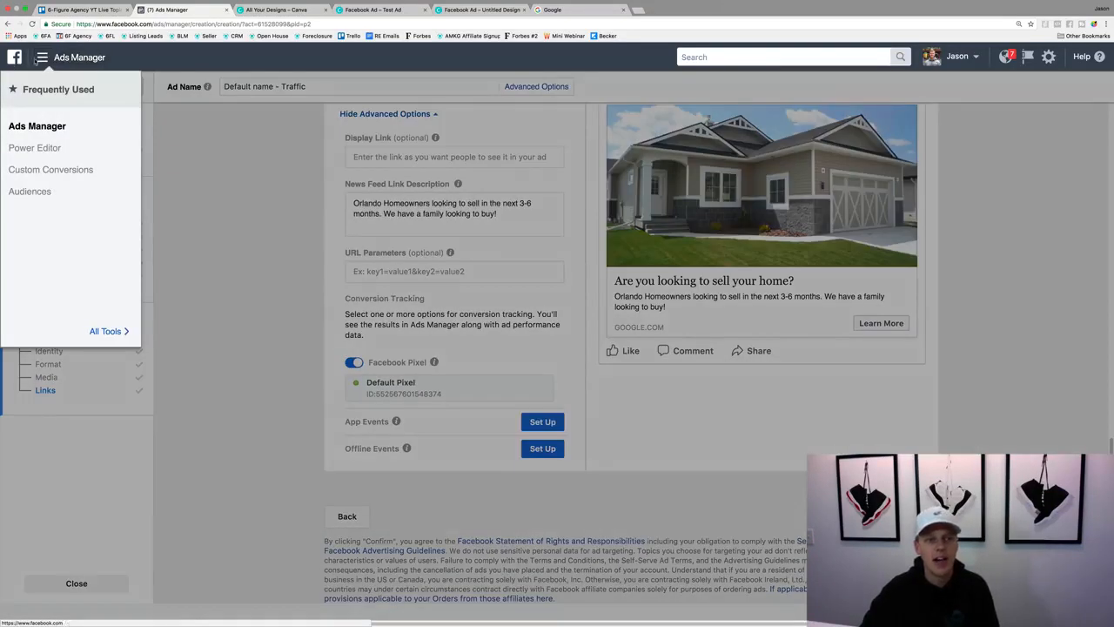
left_click(39, 127)
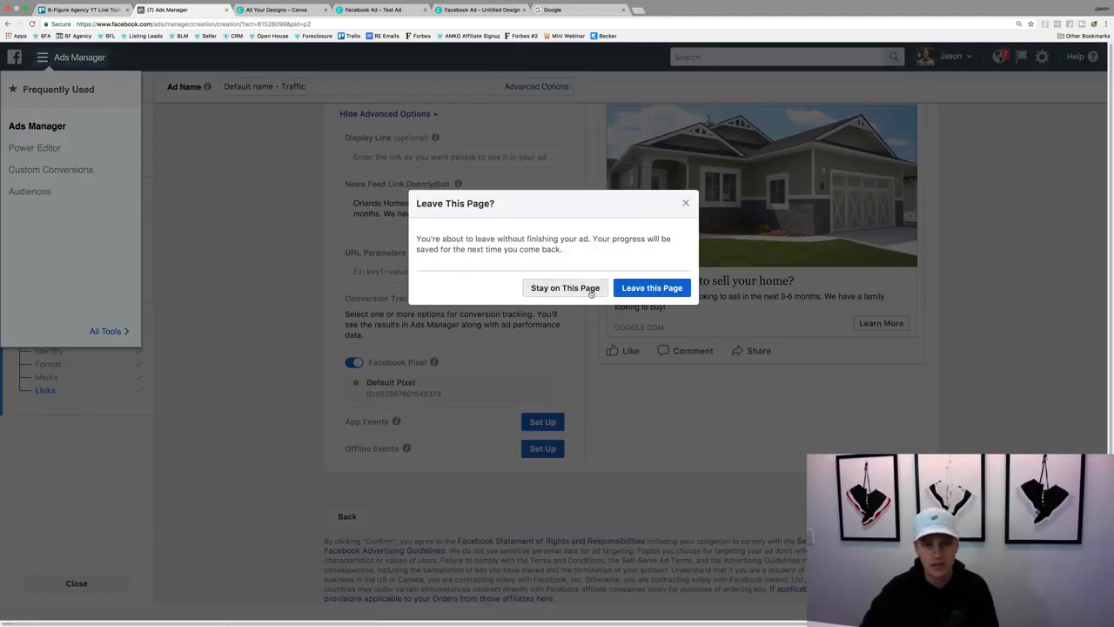
left_click(651, 289)
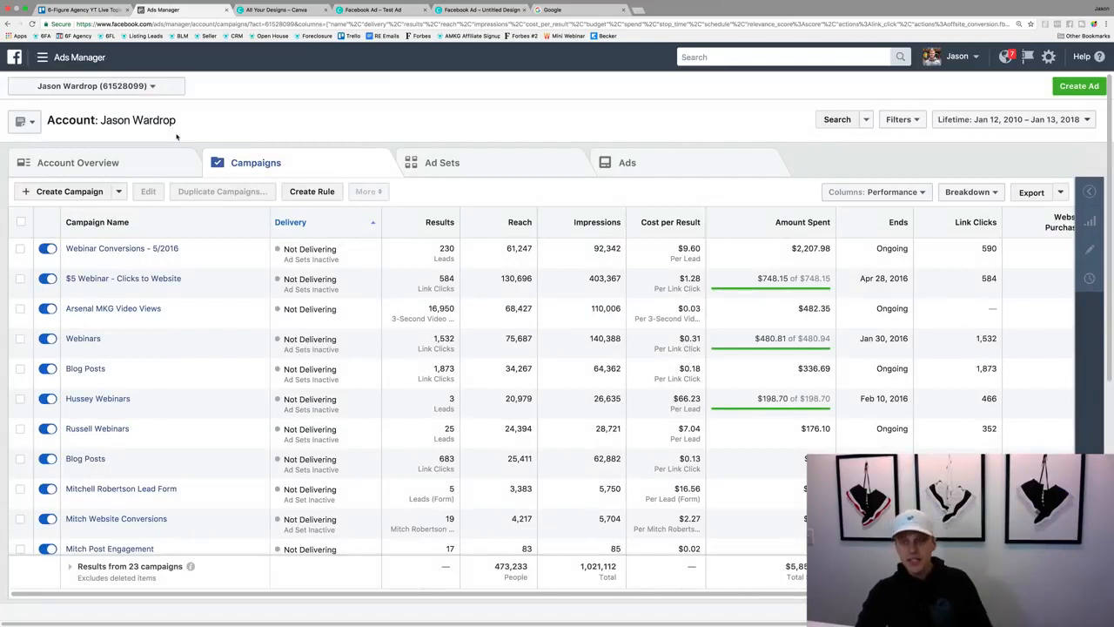
Step: Set the campaign report's date range to Last 7 days, Jan 6 to Jan 12, 2018, and update the table
left_click(1014, 122)
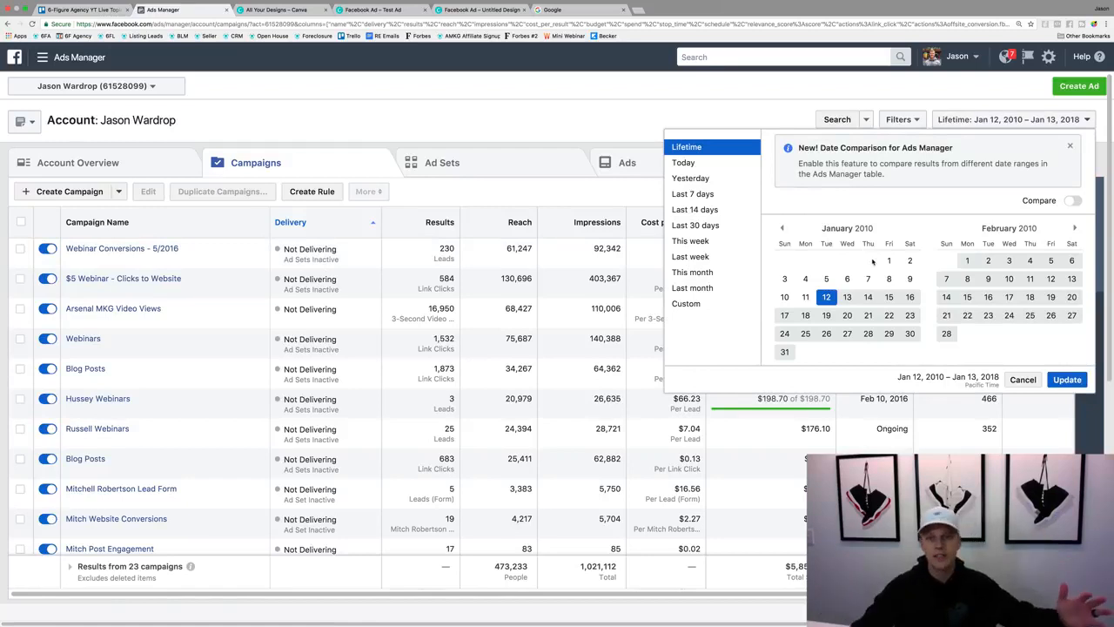
left_click(725, 168)
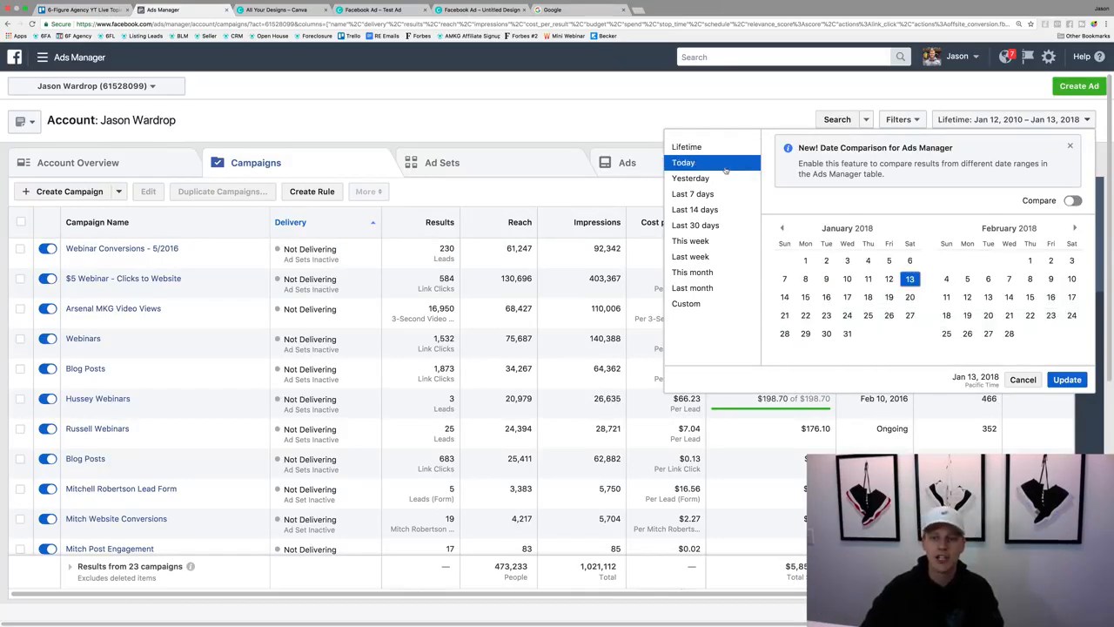
left_click(706, 195)
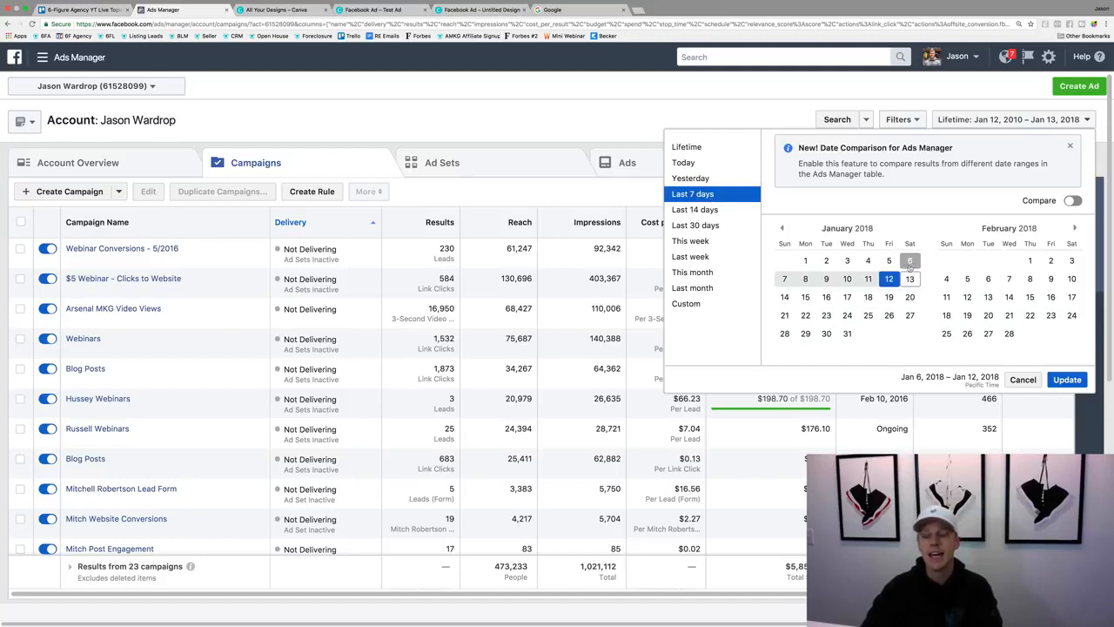
left_click(909, 261)
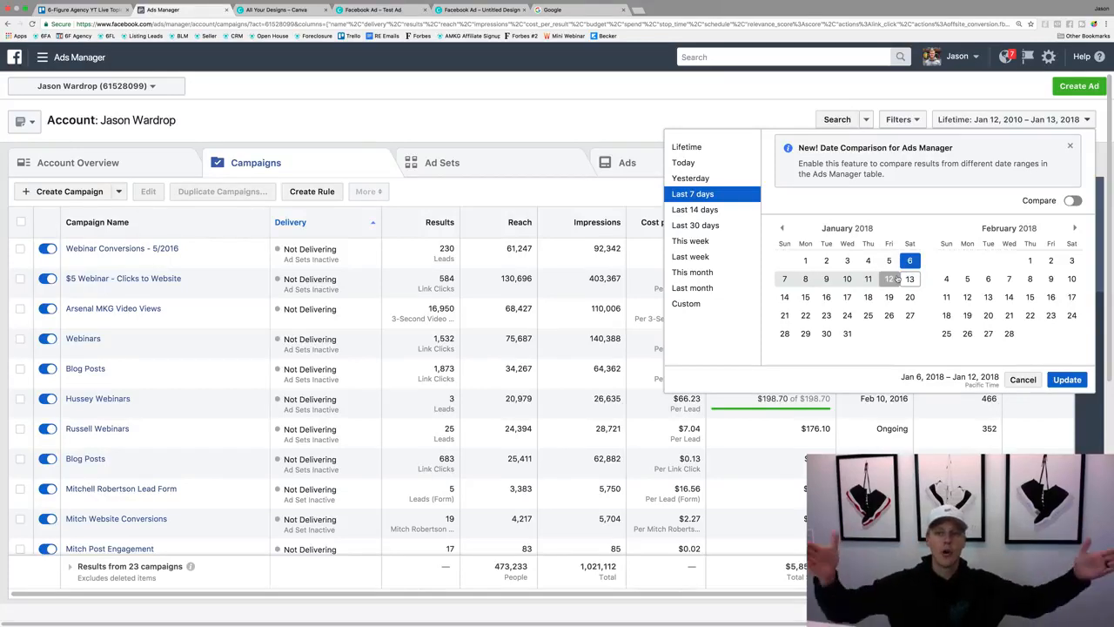
left_click(898, 280)
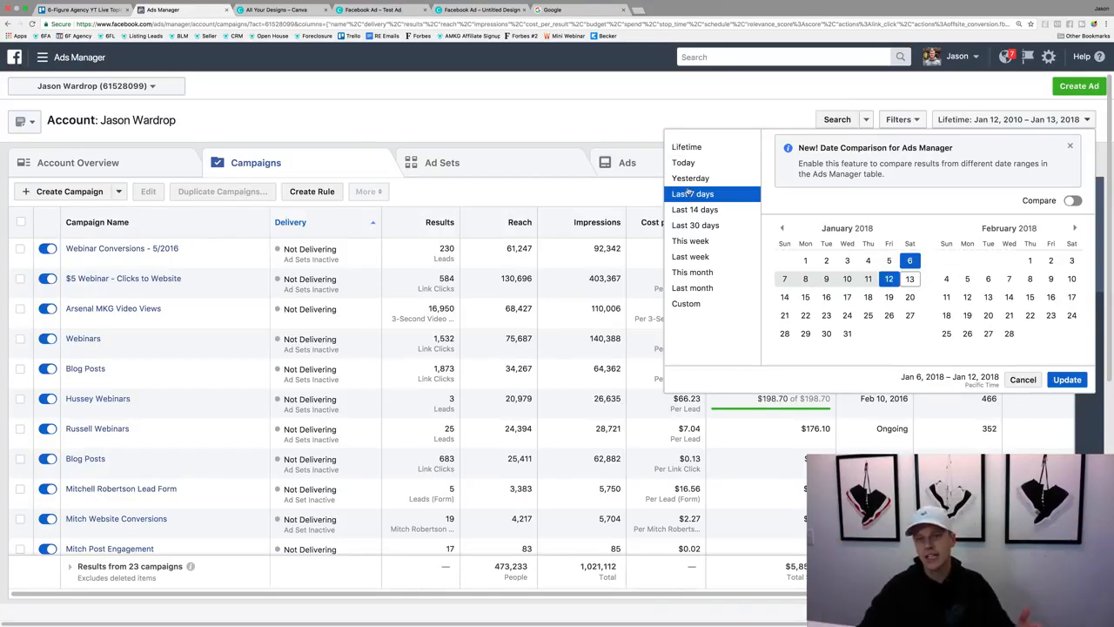
left_click(1067, 379)
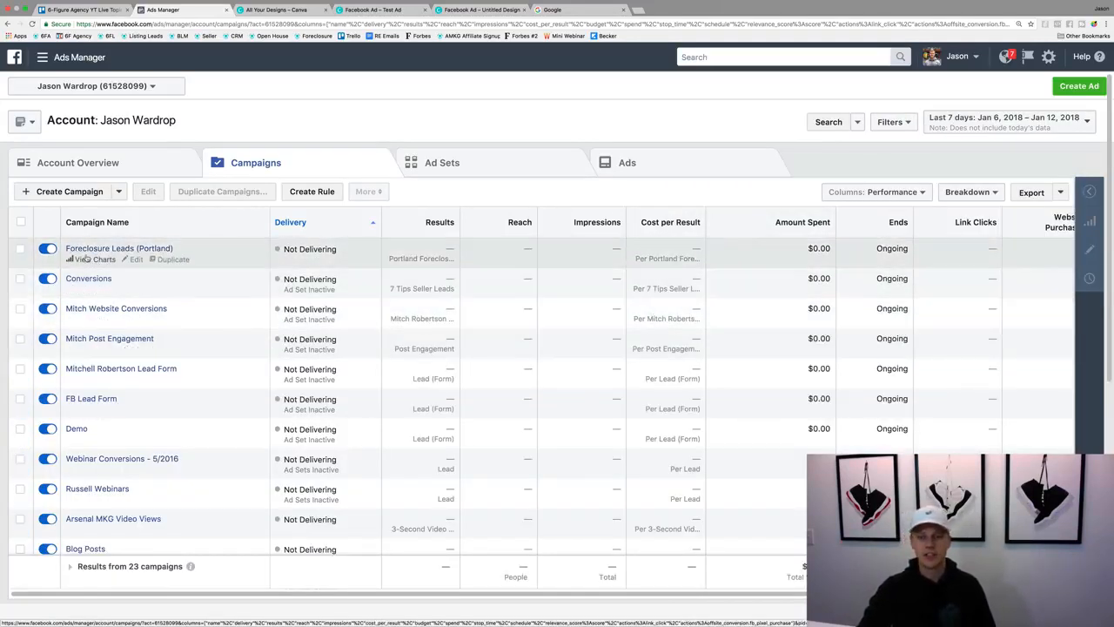
Step: Show the campaign table with the Delivery column preset, then change it to the Engagement preset
left_click(905, 193)
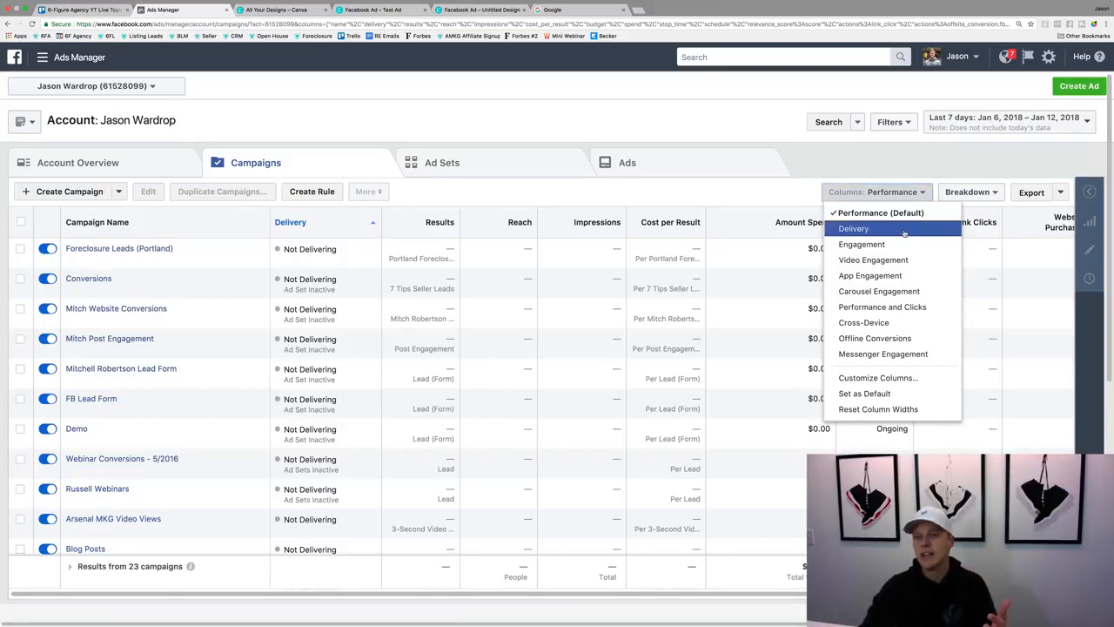
left_click(903, 232)
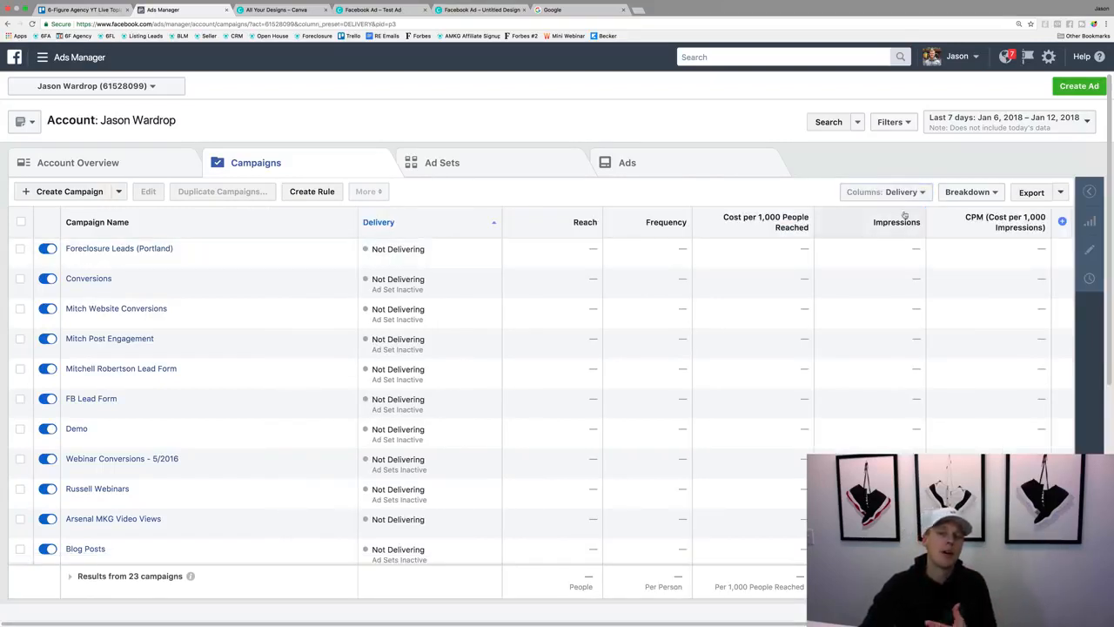
left_click(902, 193)
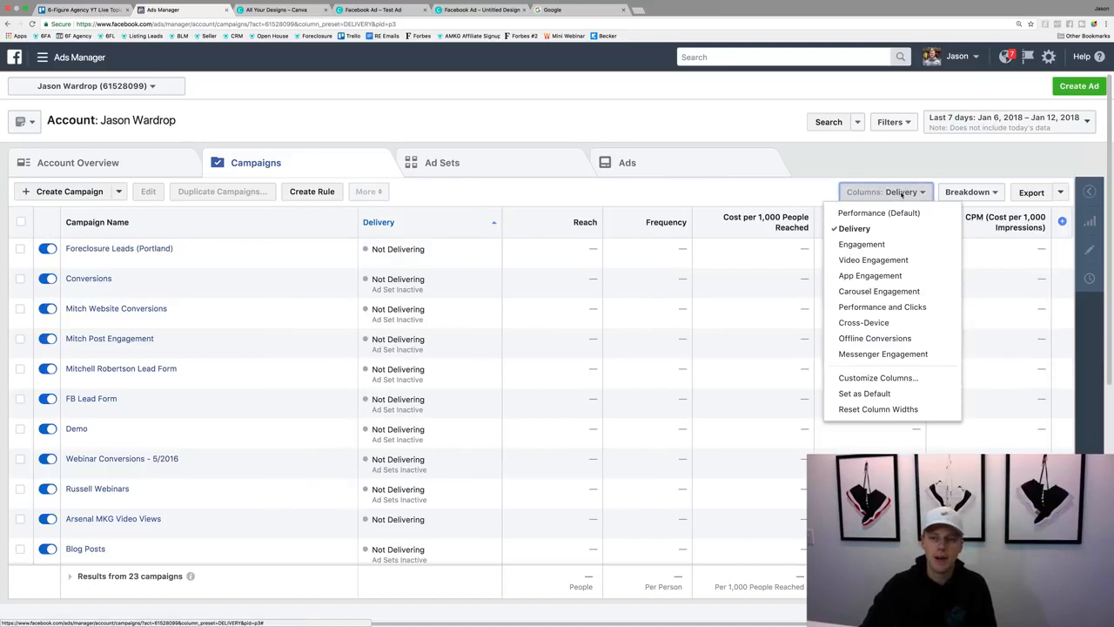
left_click(898, 248)
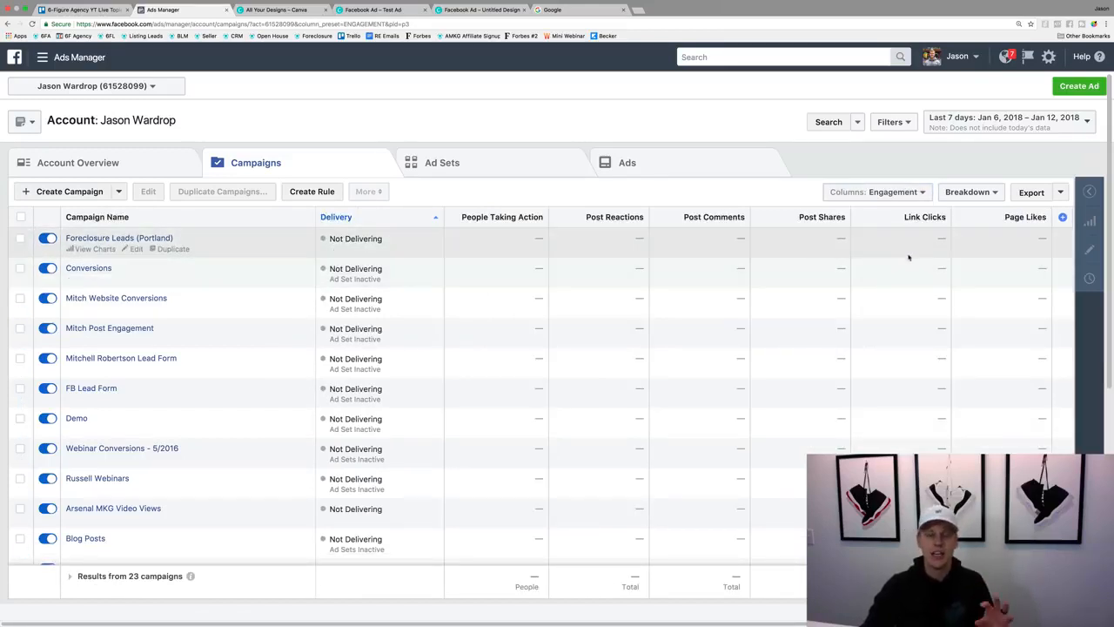
left_click(901, 195)
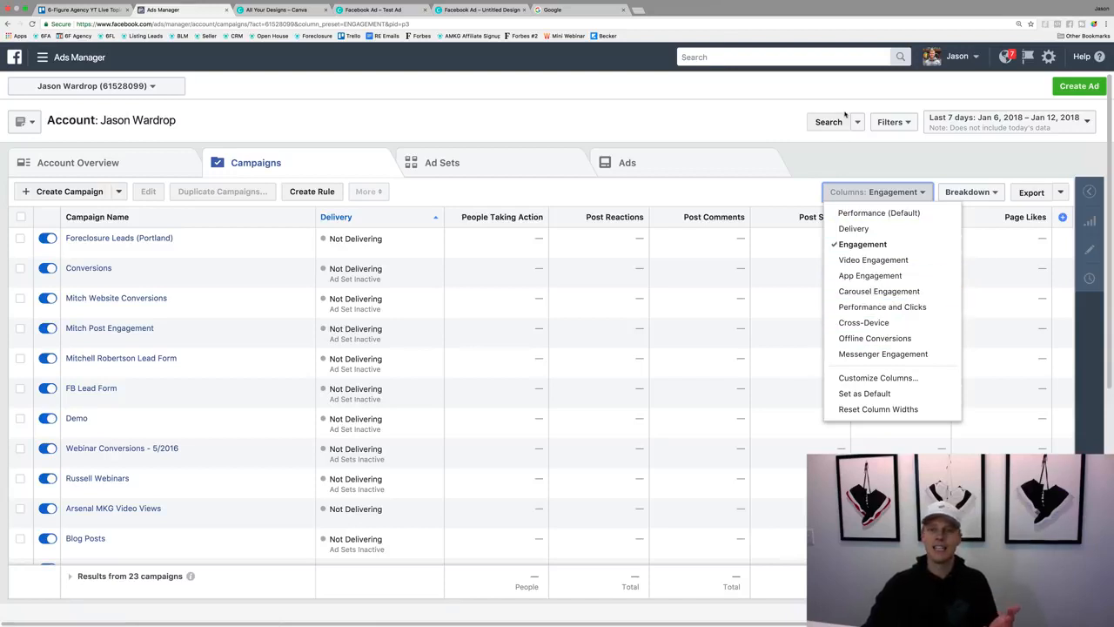
left_click(848, 154)
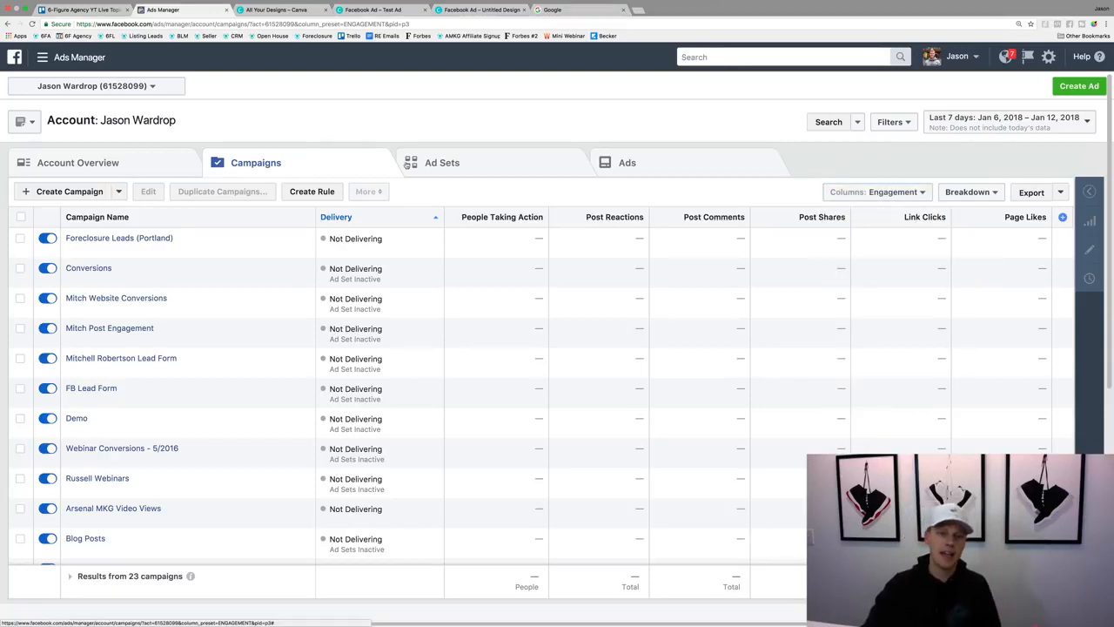
Step: Look at the account's ad set and ad lists, then return to the campaign list
left_click(453, 160)
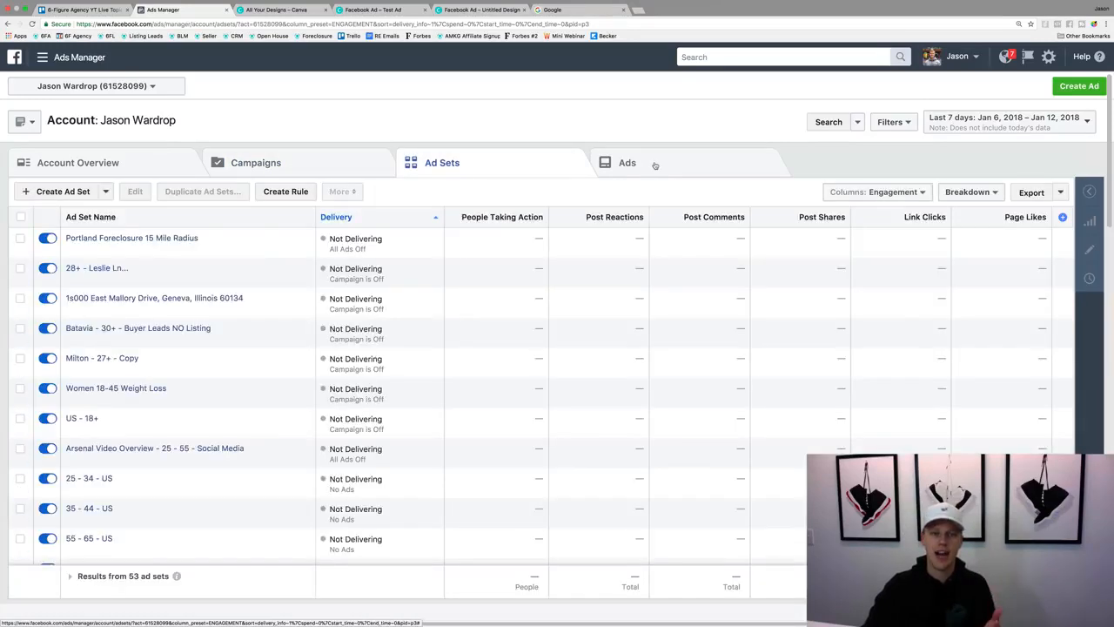
left_click(655, 165)
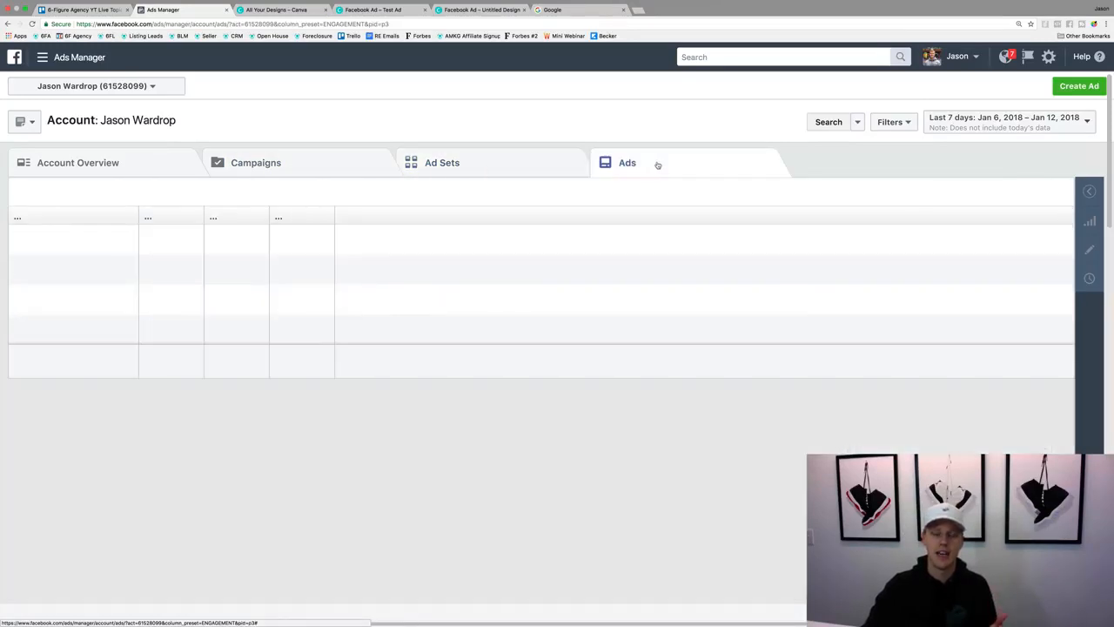
left_click(274, 162)
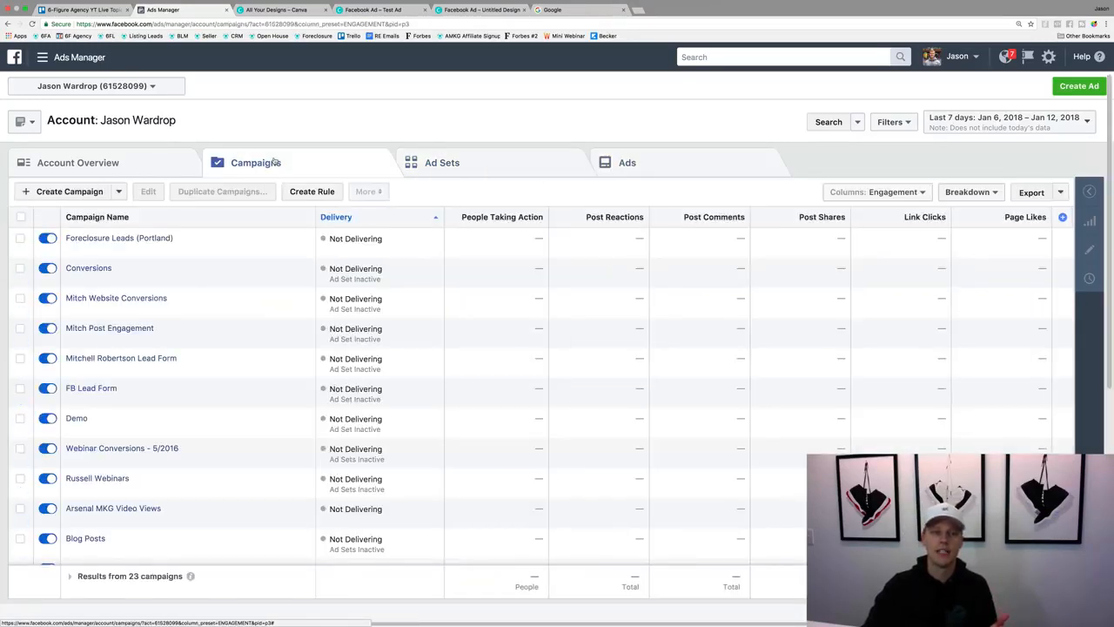
Step: Open the Foreclosure Leads (Portland) campaign and its Portland Foreclosure 15 Mile Radius ad set, and select the ad Default name - Conversions
left_click(130, 240)
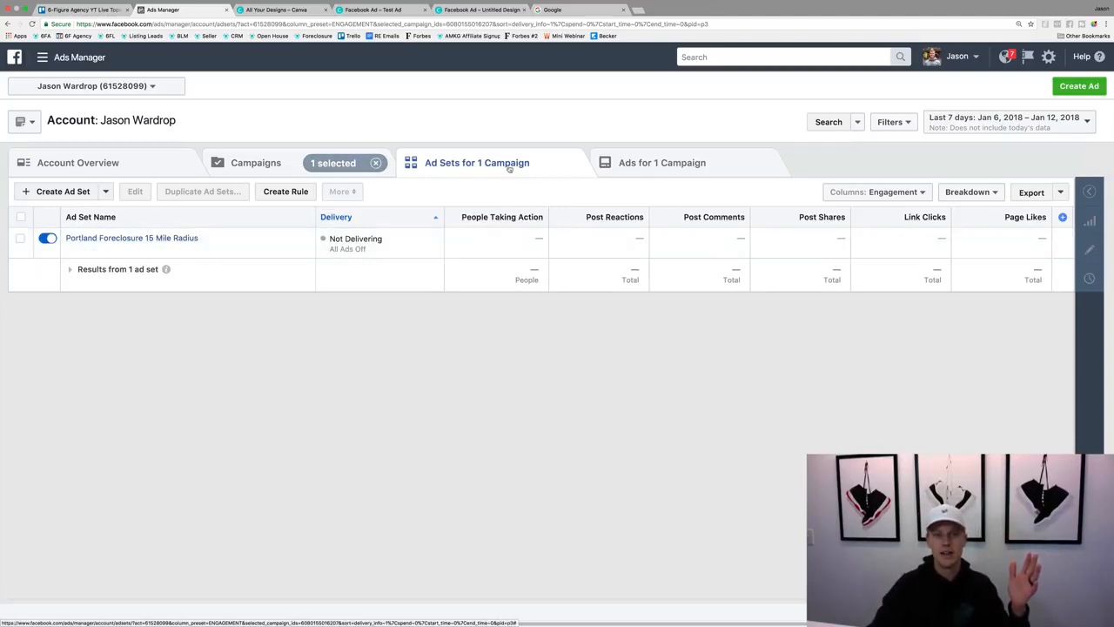
left_click(127, 239)
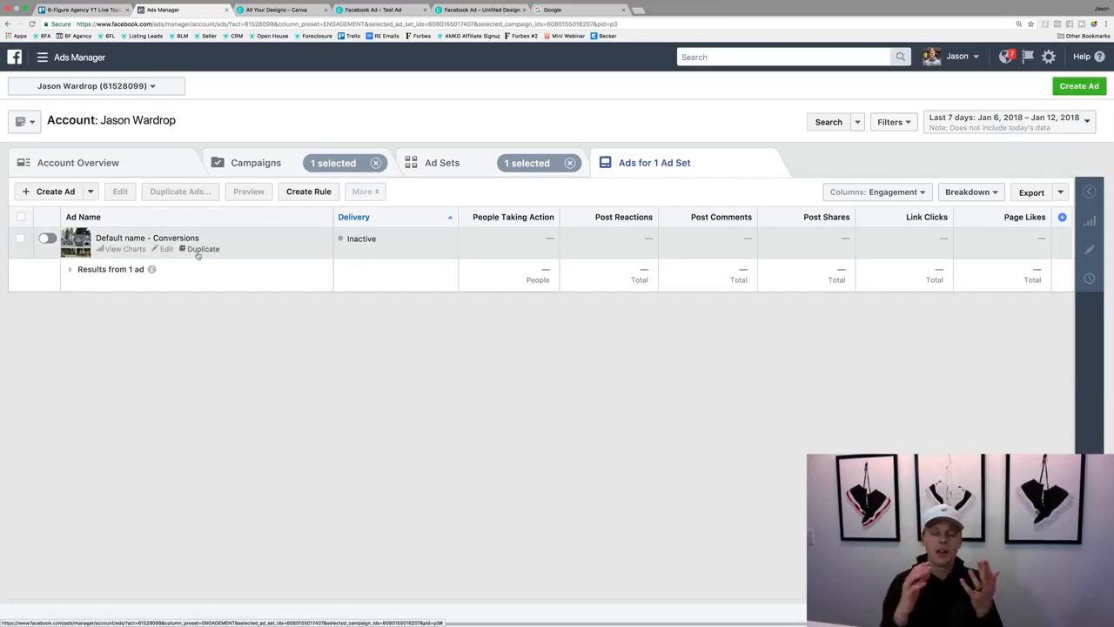
left_click(21, 239)
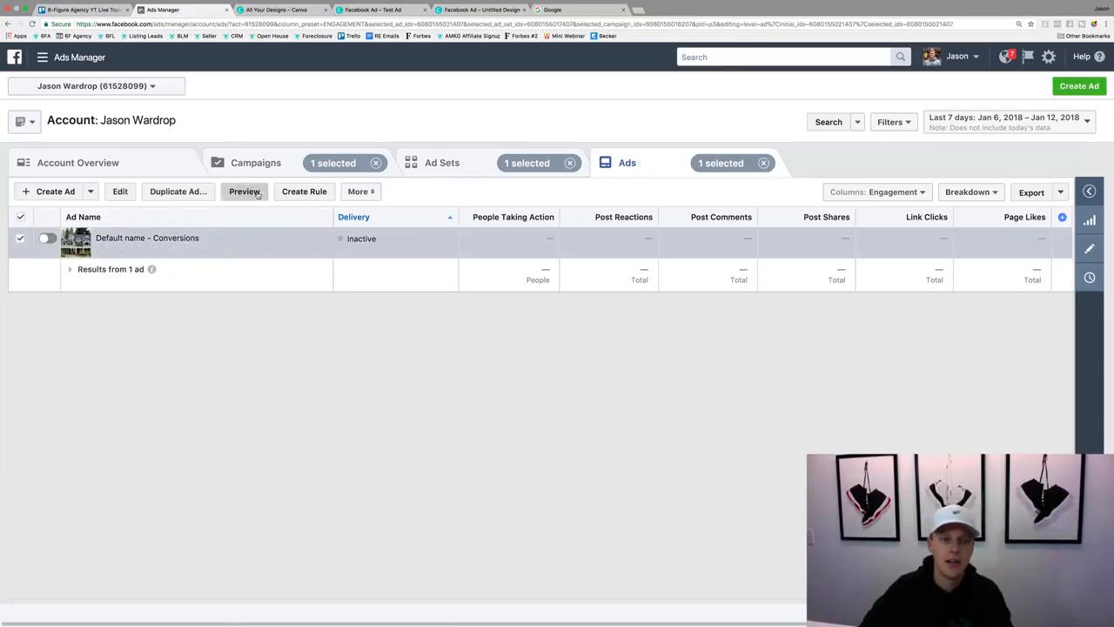
Step: Preview the selected ad and open it as a Facebook Post with Comments
left_click(246, 191)
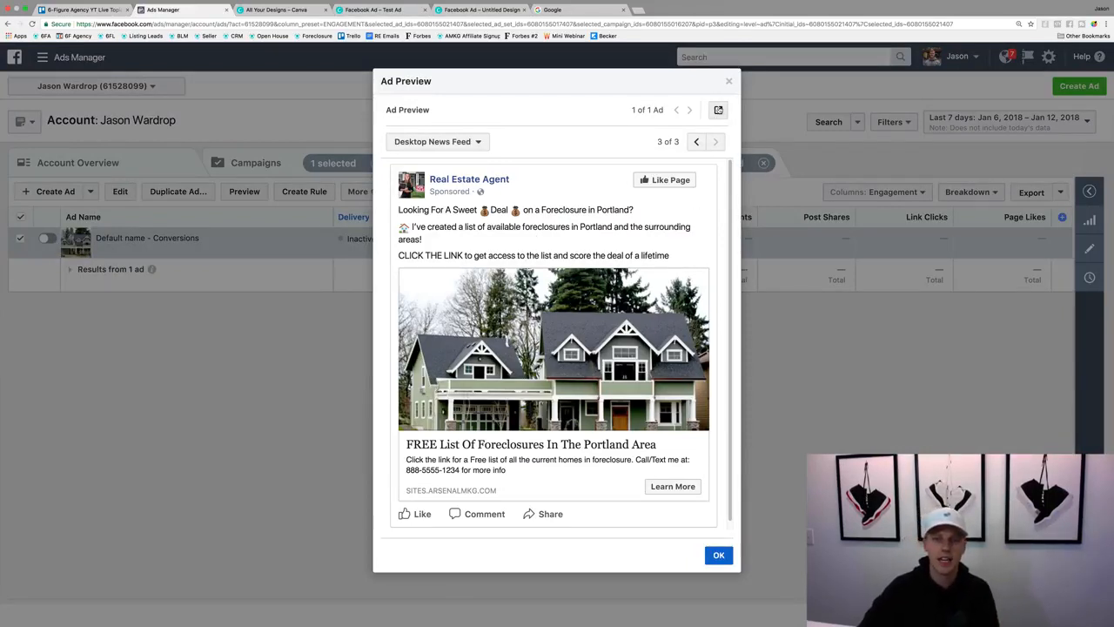
left_click(719, 111)
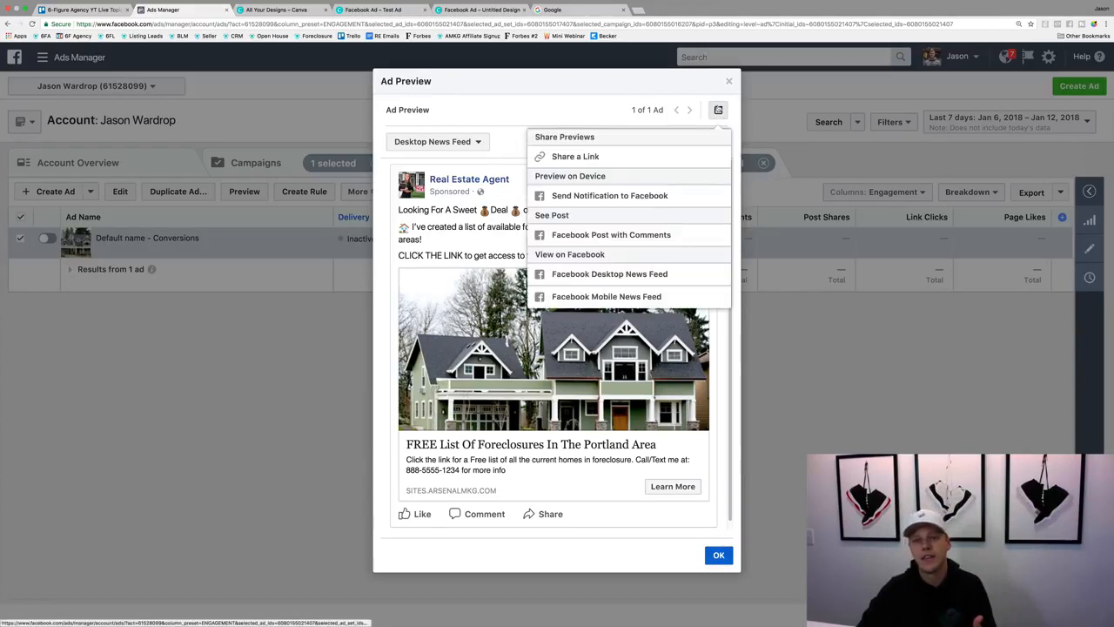
left_click(661, 235)
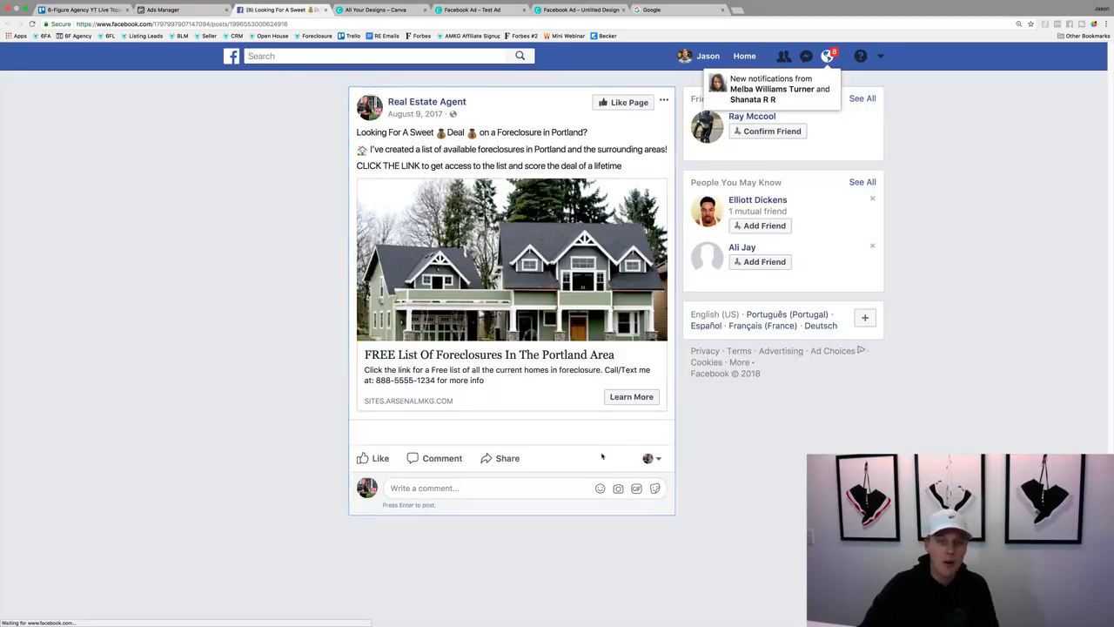
Step: Like the Portland foreclosure post as Real Estate Agent and check which pages can be used for liking and commenting
left_click(375, 458)
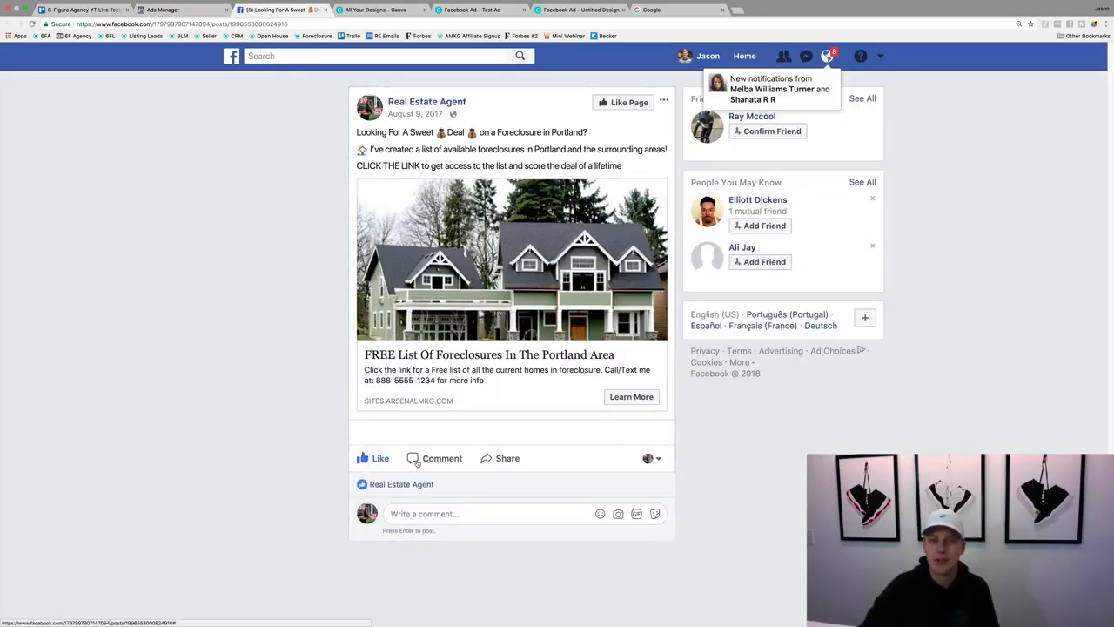
left_click(647, 458)
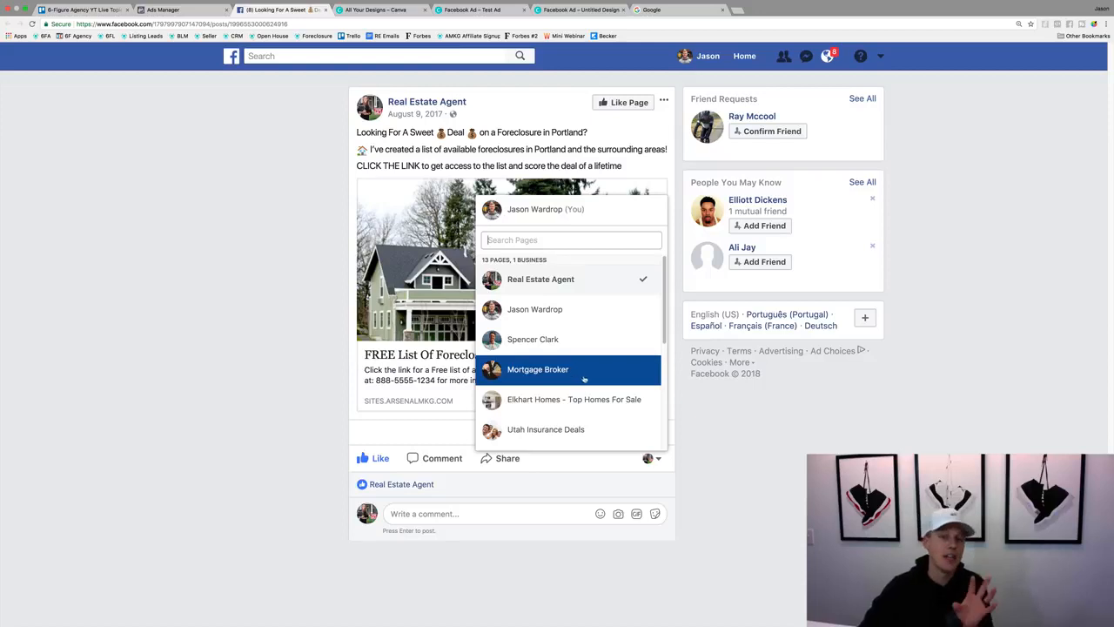
left_click(658, 458)
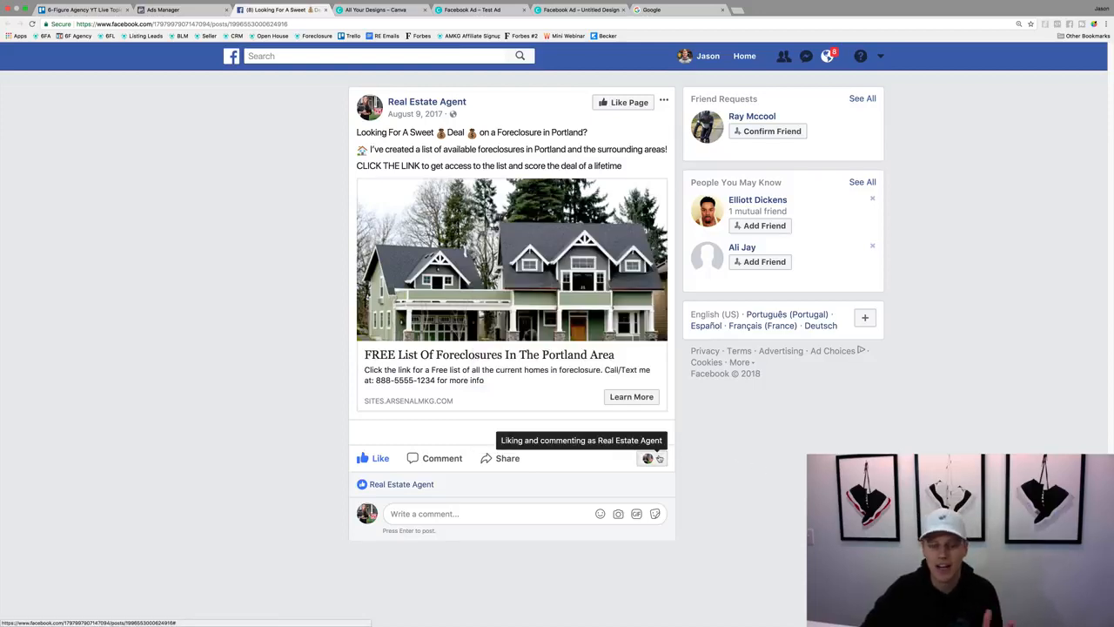
Step: Return to Ads Manager and look through the full list of advertising tools, then close it
left_click(176, 10)
left_click(307, 422)
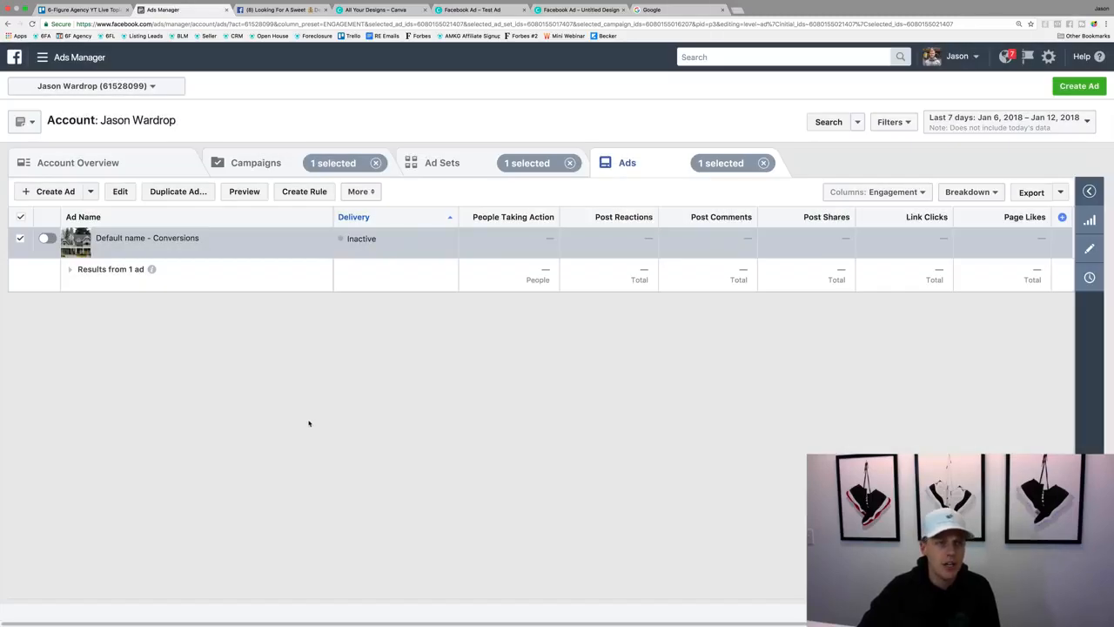
left_click(68, 57)
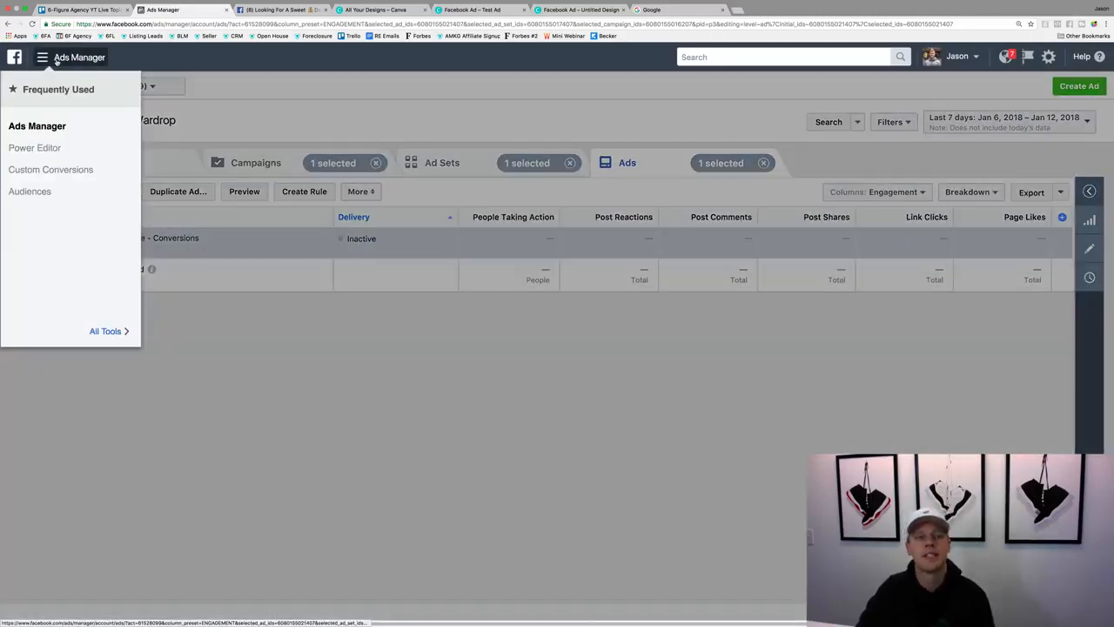
left_click(122, 331)
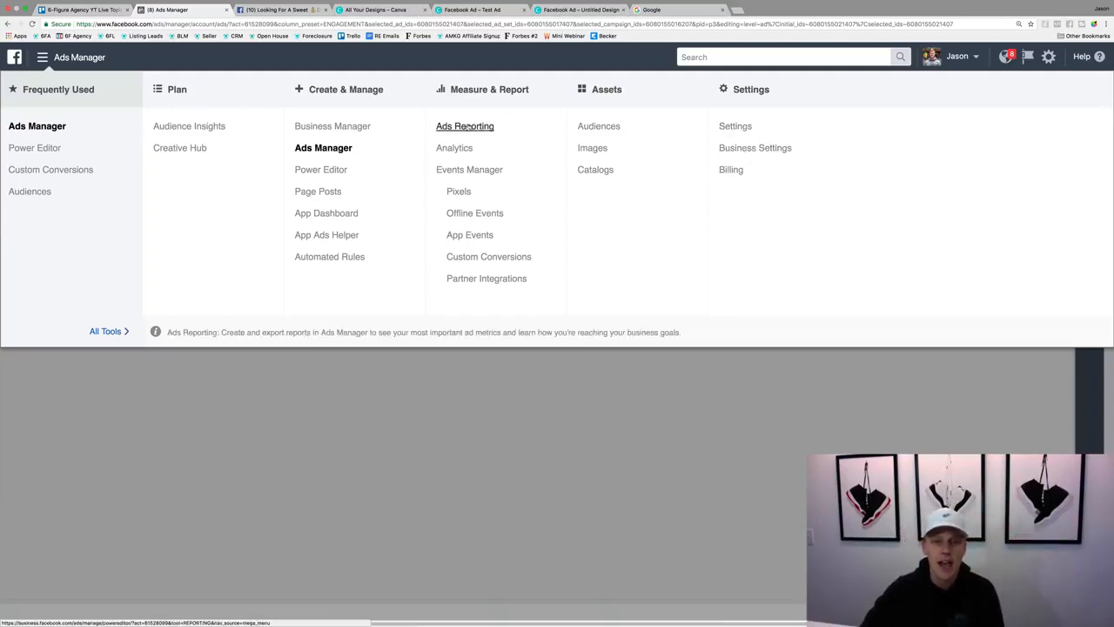
left_click(485, 404)
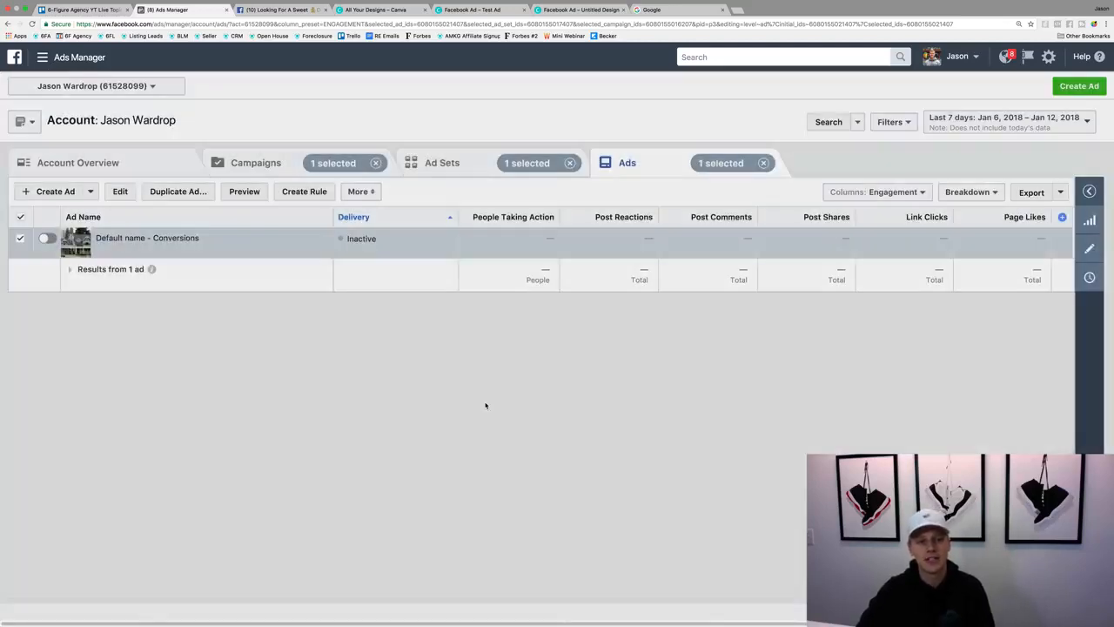